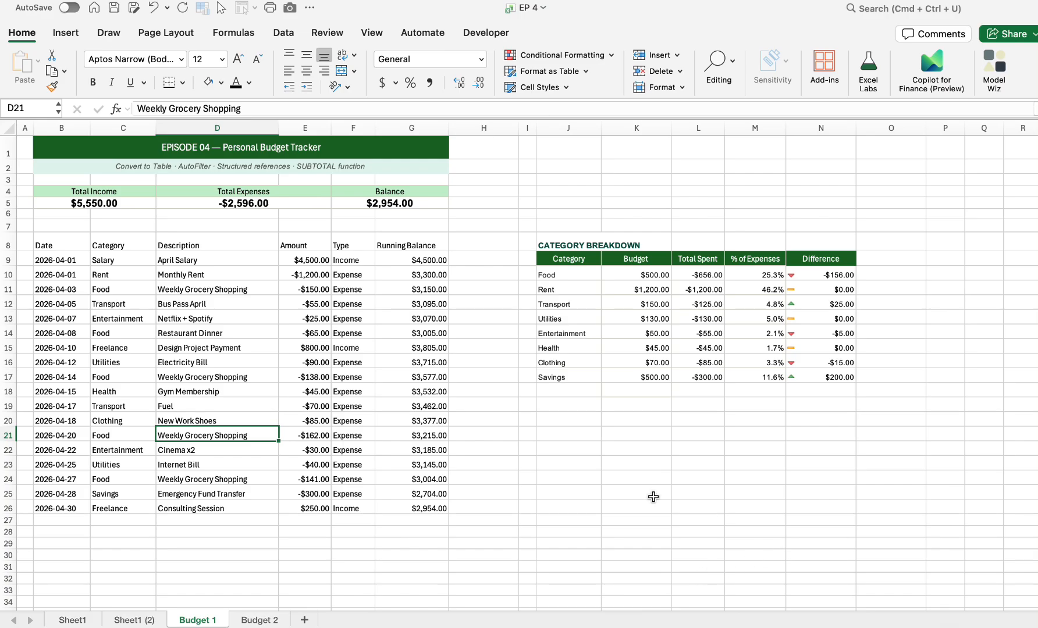
# Try converting the transaction data in B8:G26 to a table with headers, and undo the conversion.
pyautogui.click(197, 360)
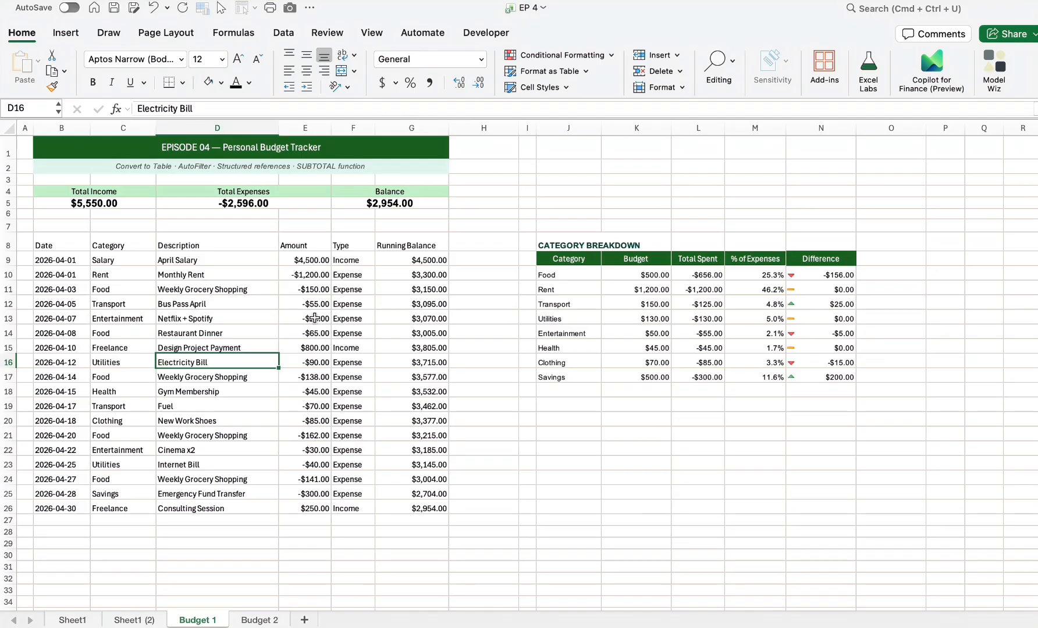
pyautogui.click(66, 33)
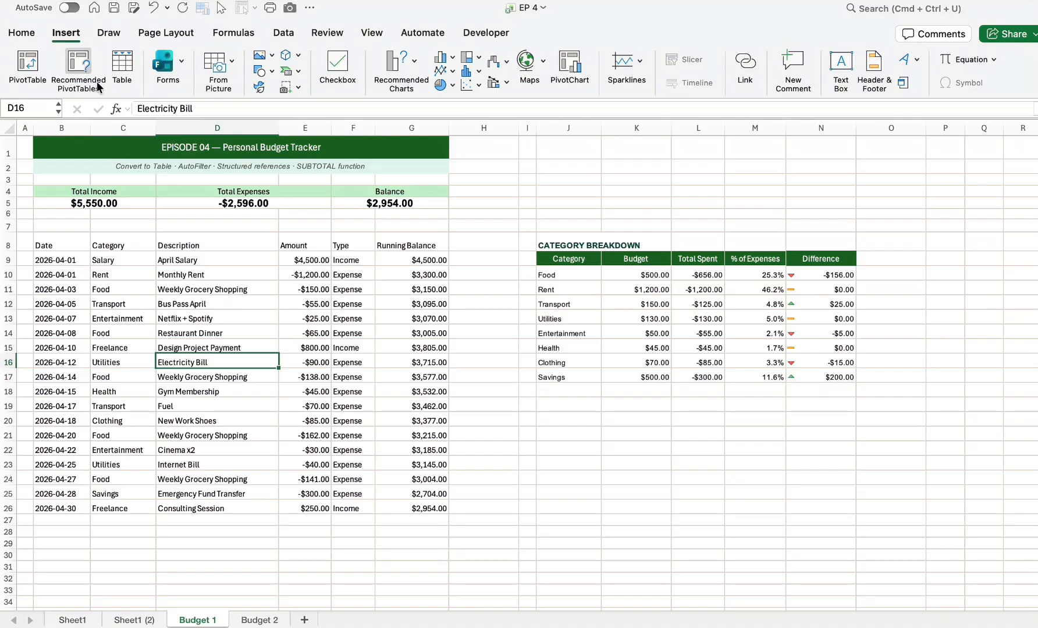
pyautogui.click(128, 65)
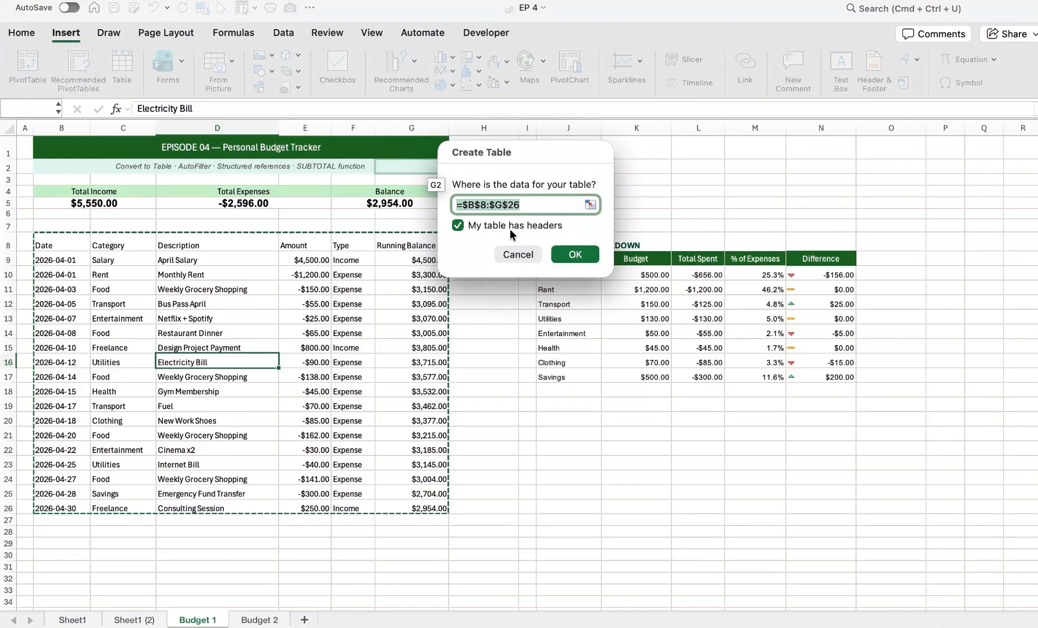
pyautogui.click(458, 228)
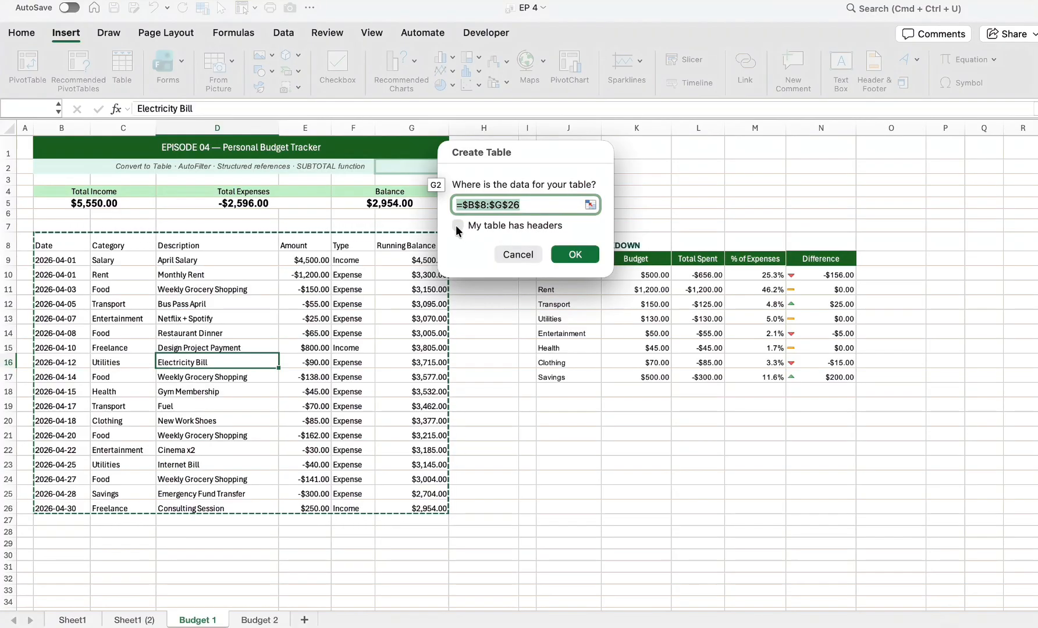
pyautogui.click(458, 227)
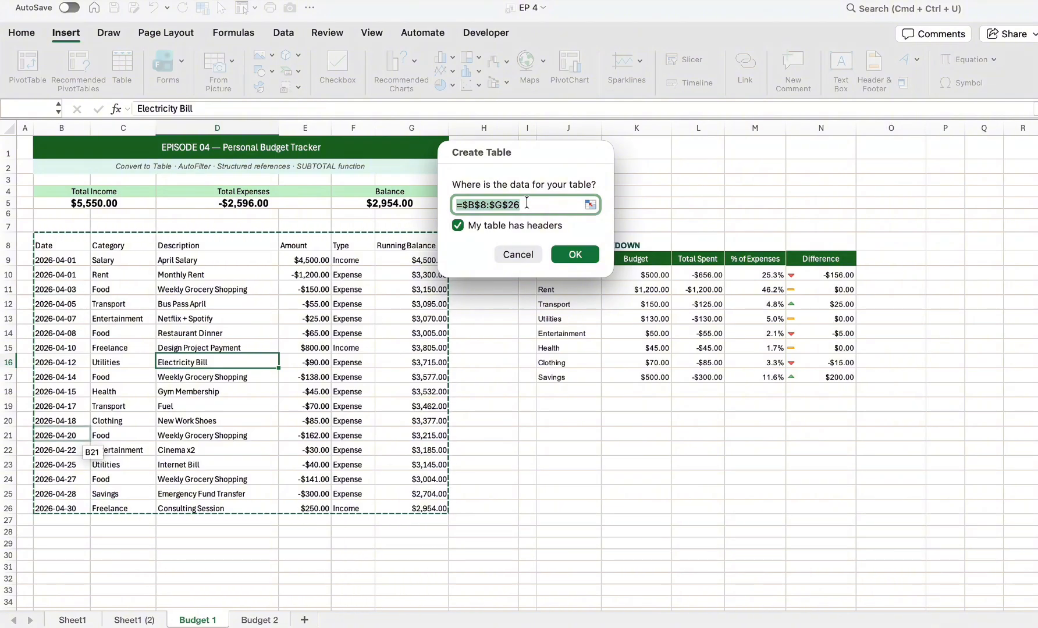
pyautogui.click(584, 250)
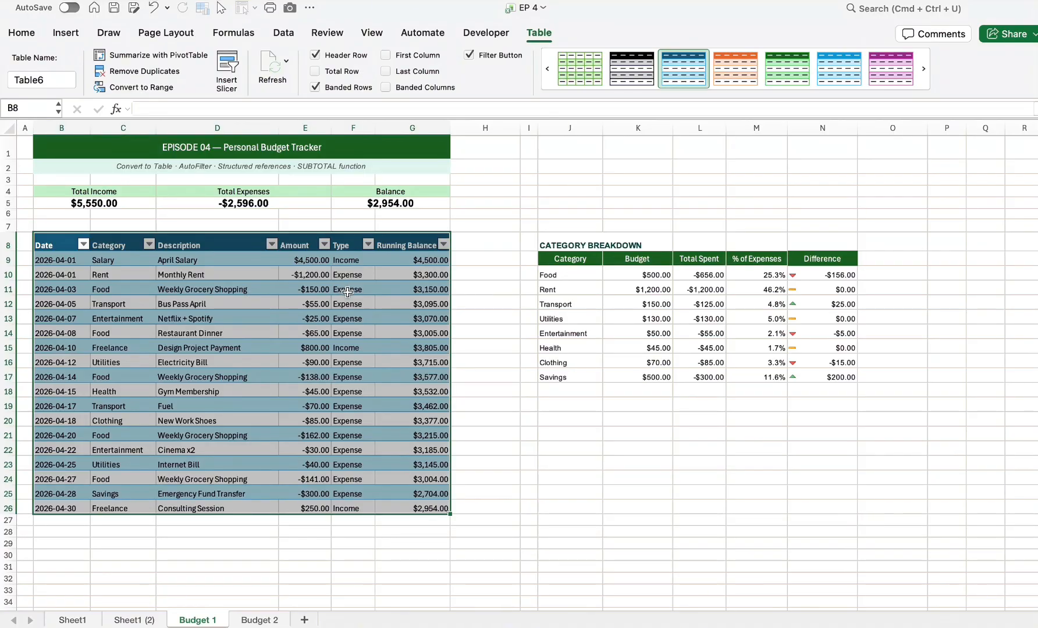
pyautogui.press('super+z')
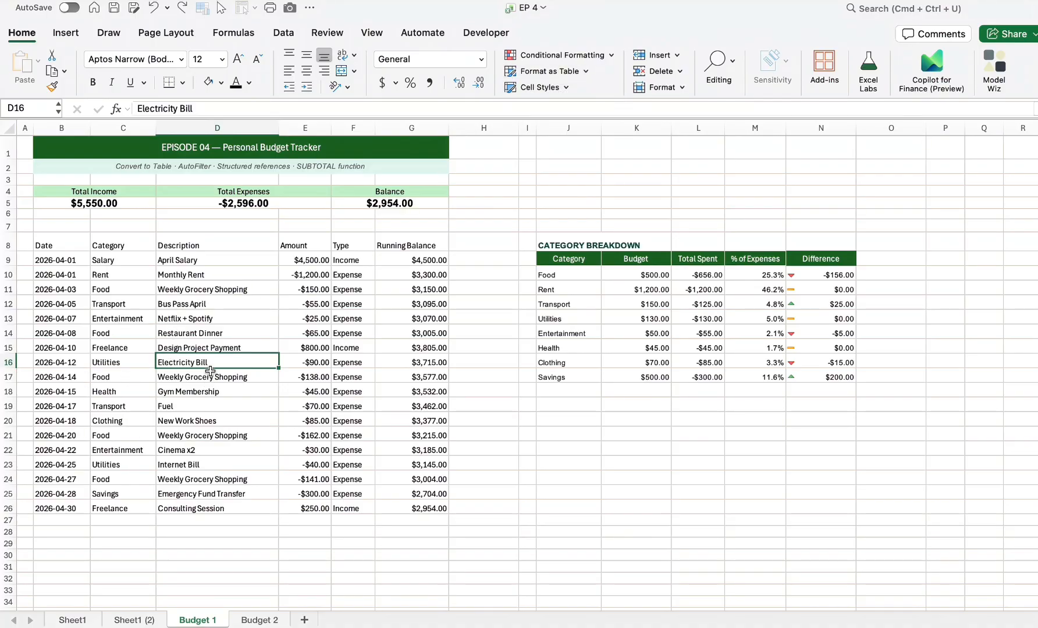
# Try formatting the transaction range B8:G26 as a table with headers in a green Medium style, and undo it.
pyautogui.click(567, 73)
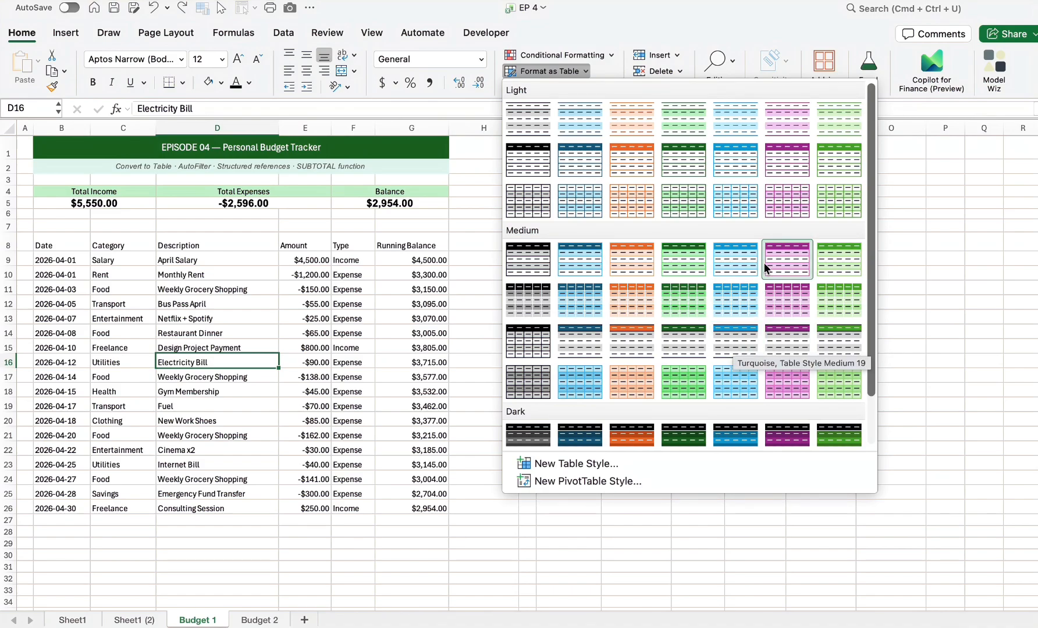
pyautogui.click(689, 248)
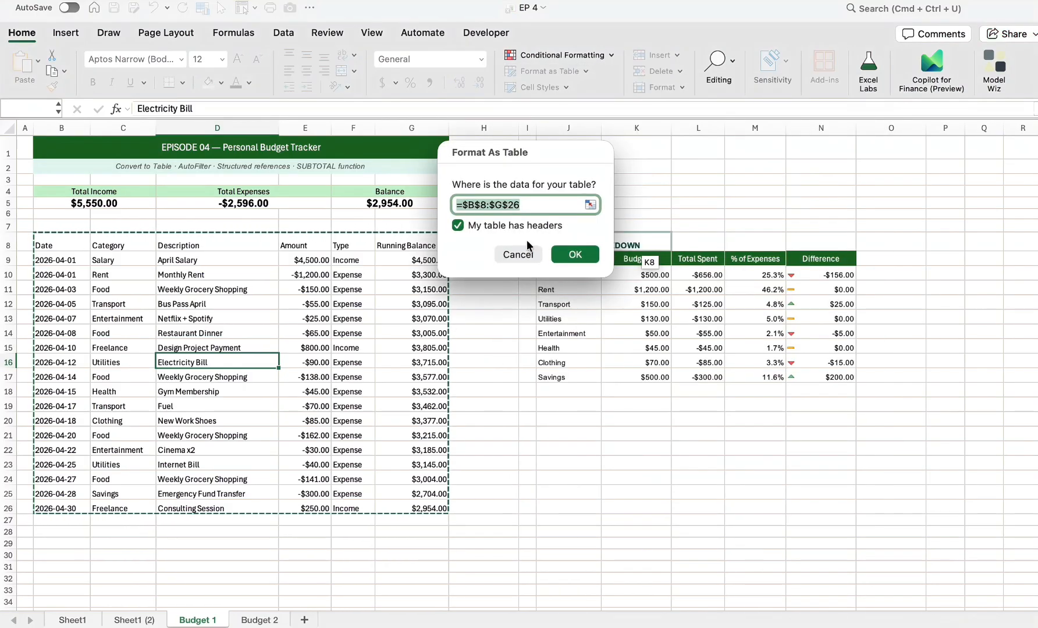
pyautogui.click(579, 256)
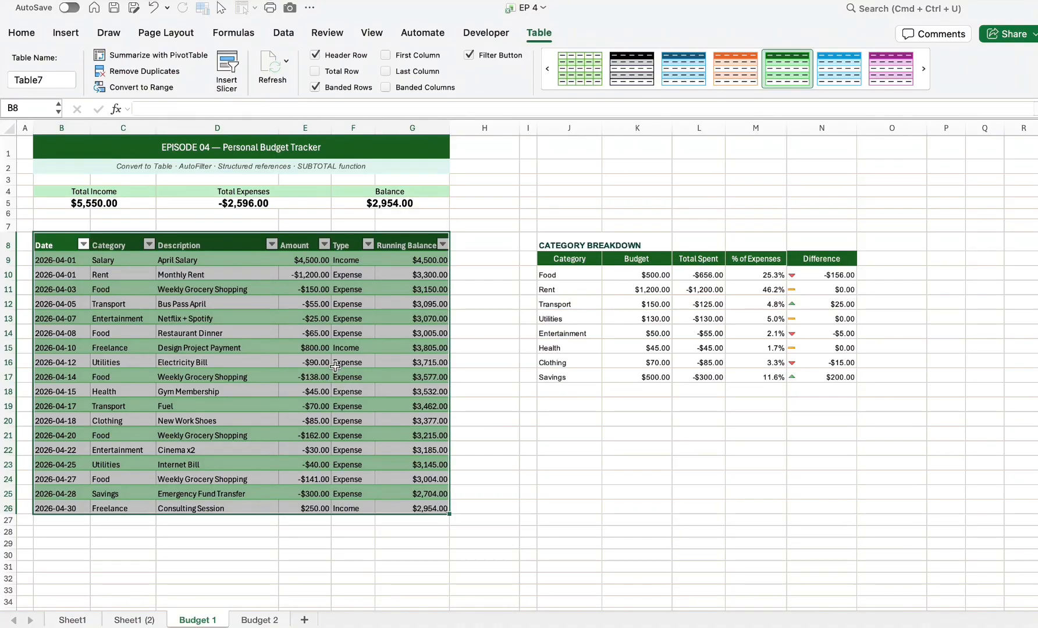
pyautogui.press('super+z')
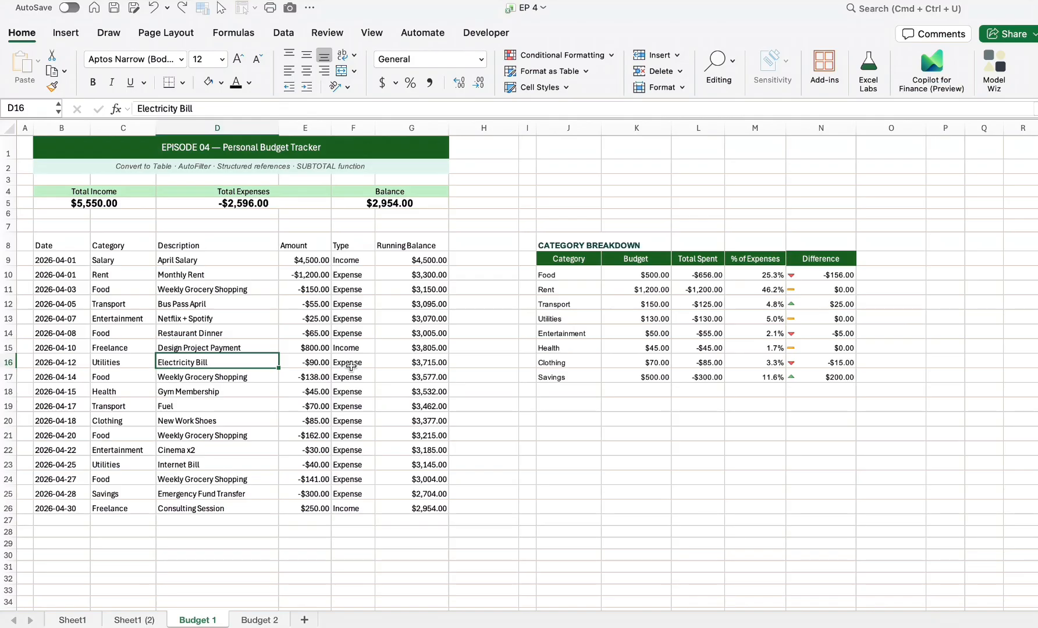
# Try creating a default-style table with headers from the transaction range B8:G26, and undo it.
pyautogui.hotkey('ctrl', 't')
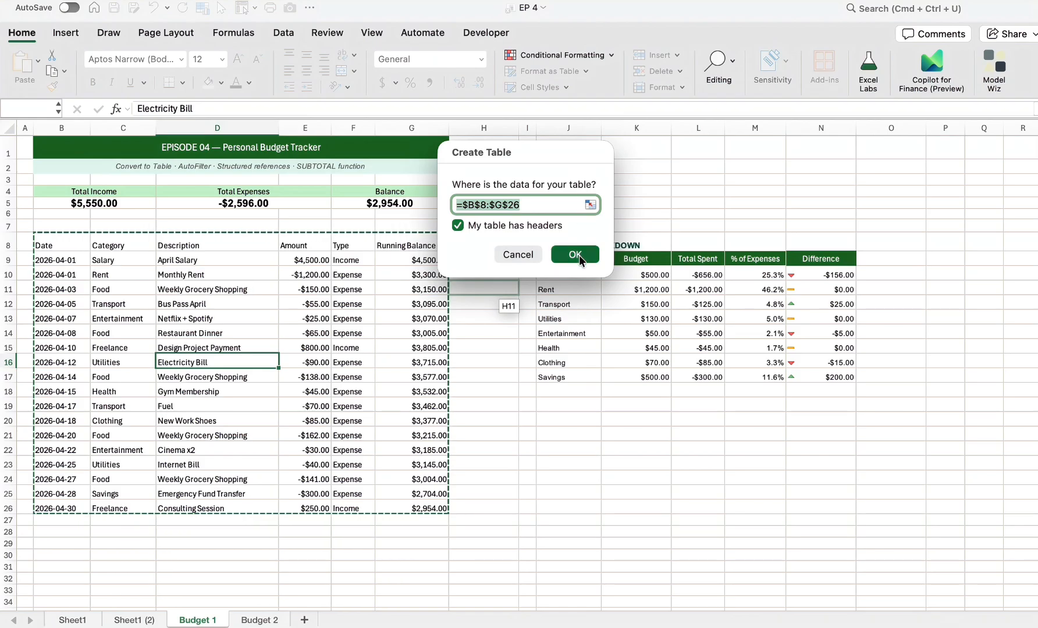
pyautogui.click(576, 255)
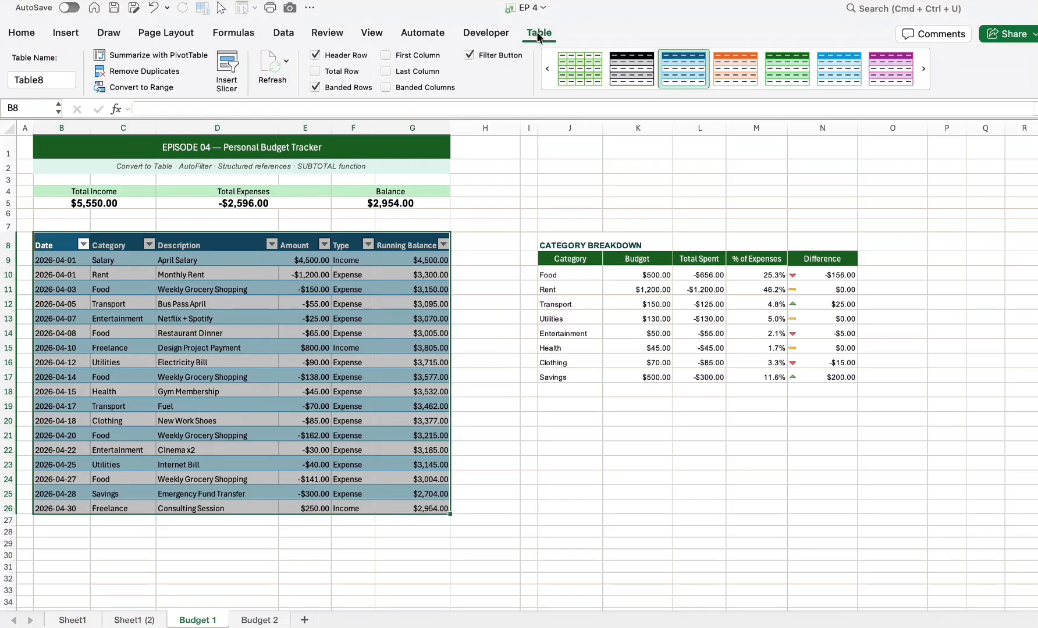
pyautogui.press('super+z')
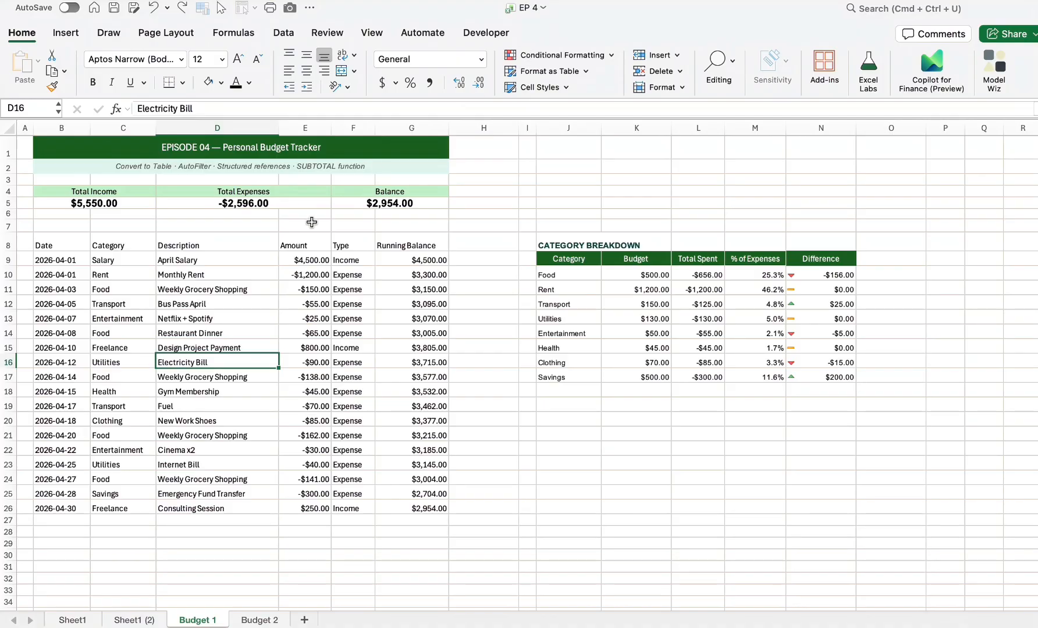
# Convert the transaction range B8:G26 to a table with headers and apply the green Medium table style.
pyautogui.press('super+t')
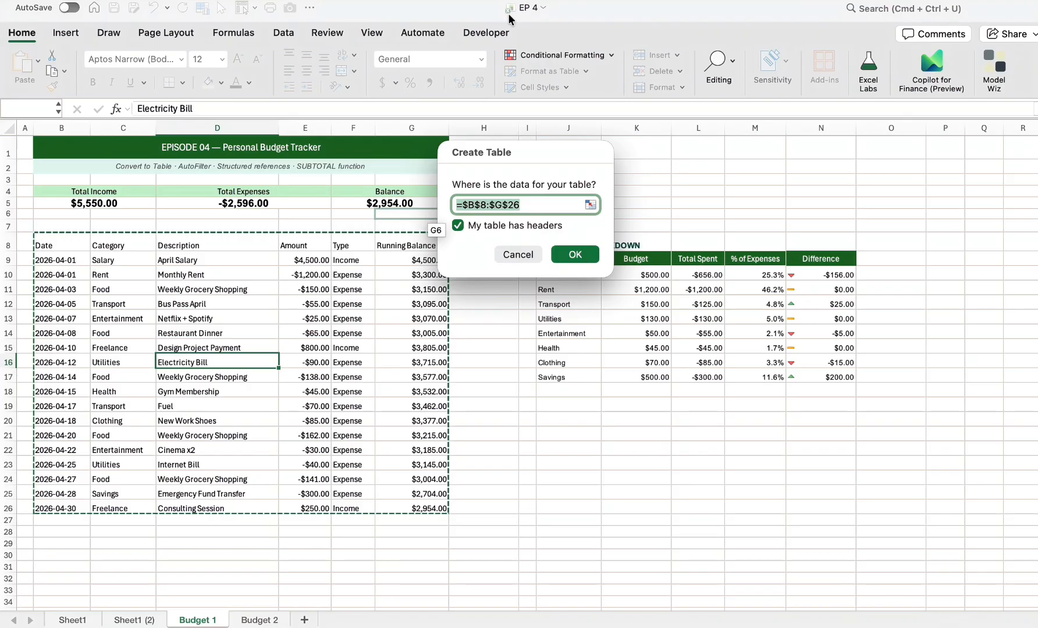
pyautogui.click(579, 254)
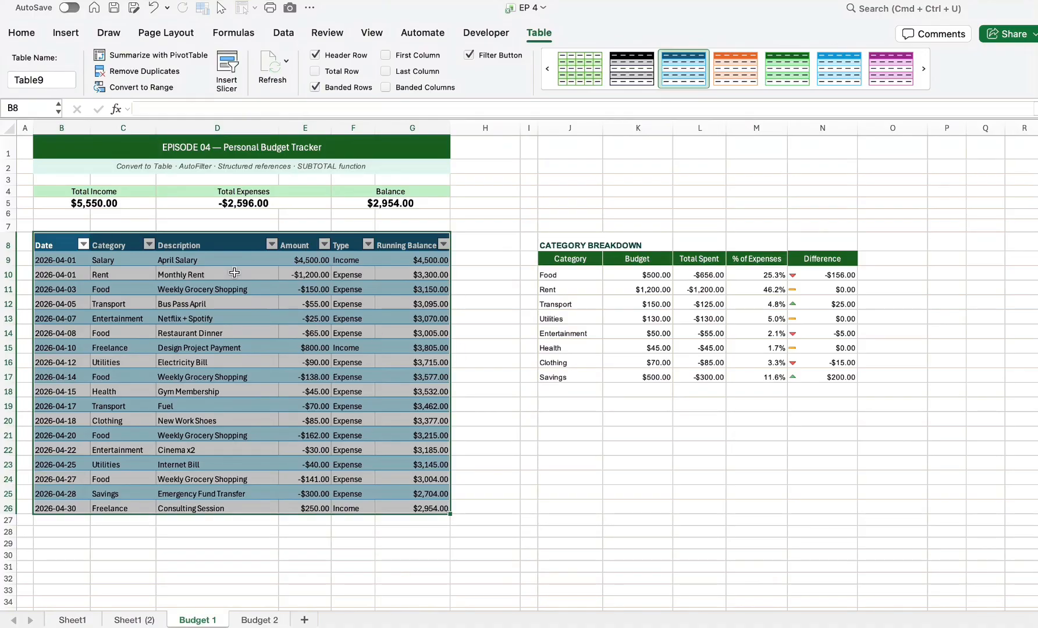
pyautogui.click(741, 95)
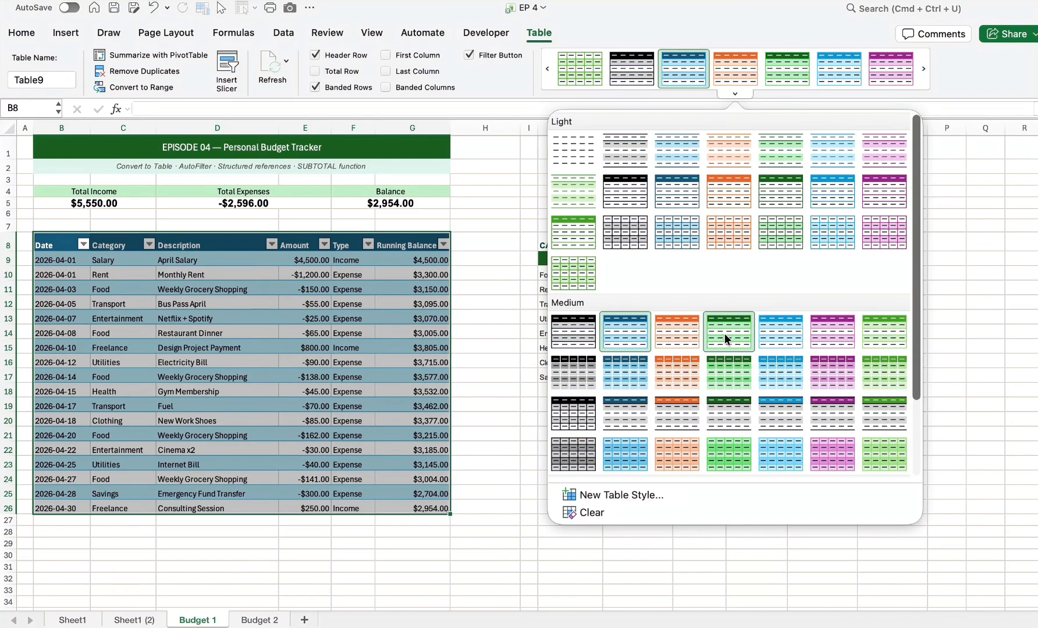
pyautogui.click(728, 321)
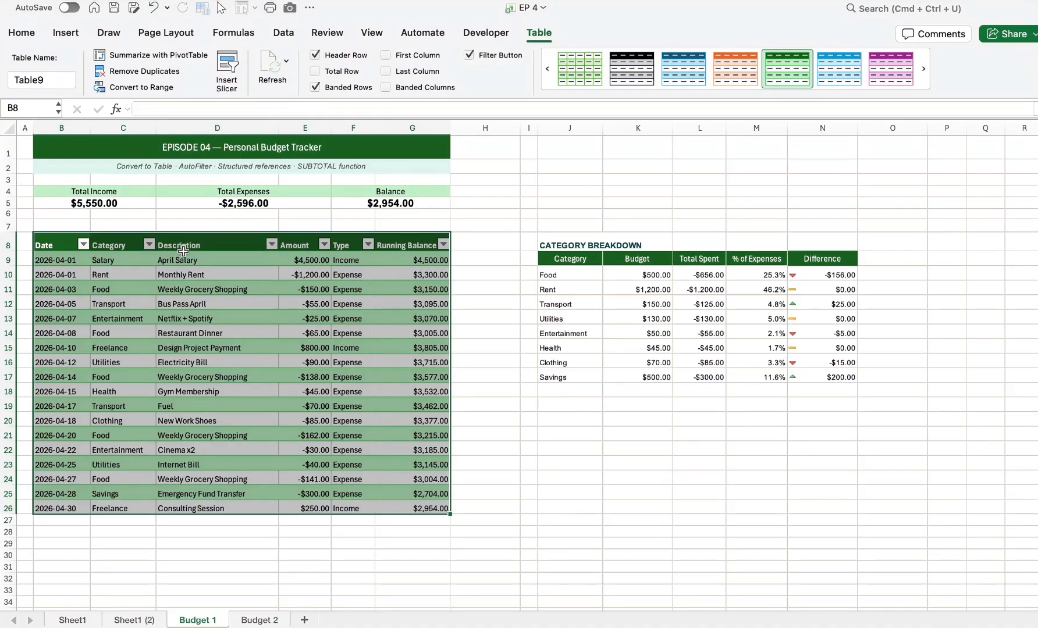
pyautogui.click(250, 332)
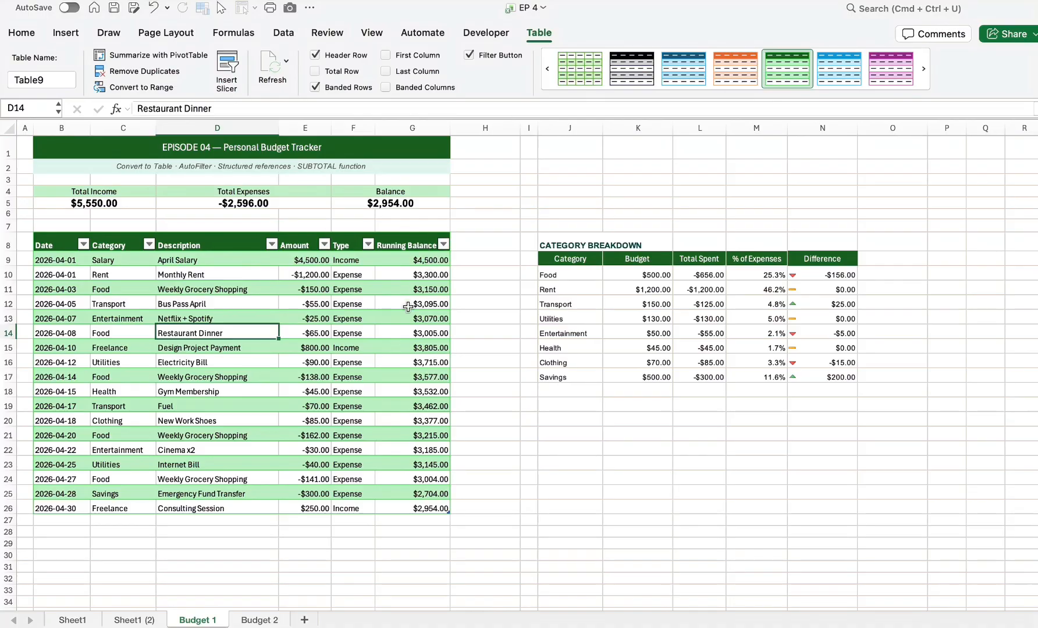
pyautogui.click(350, 285)
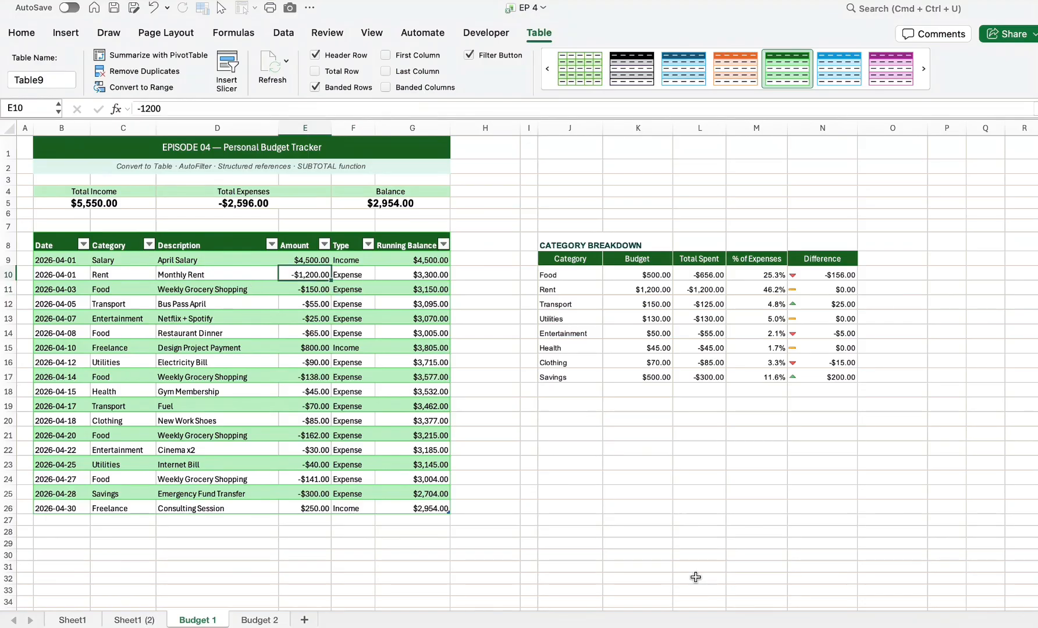
# Rename the transaction table as Budget.
pyautogui.click(273, 357)
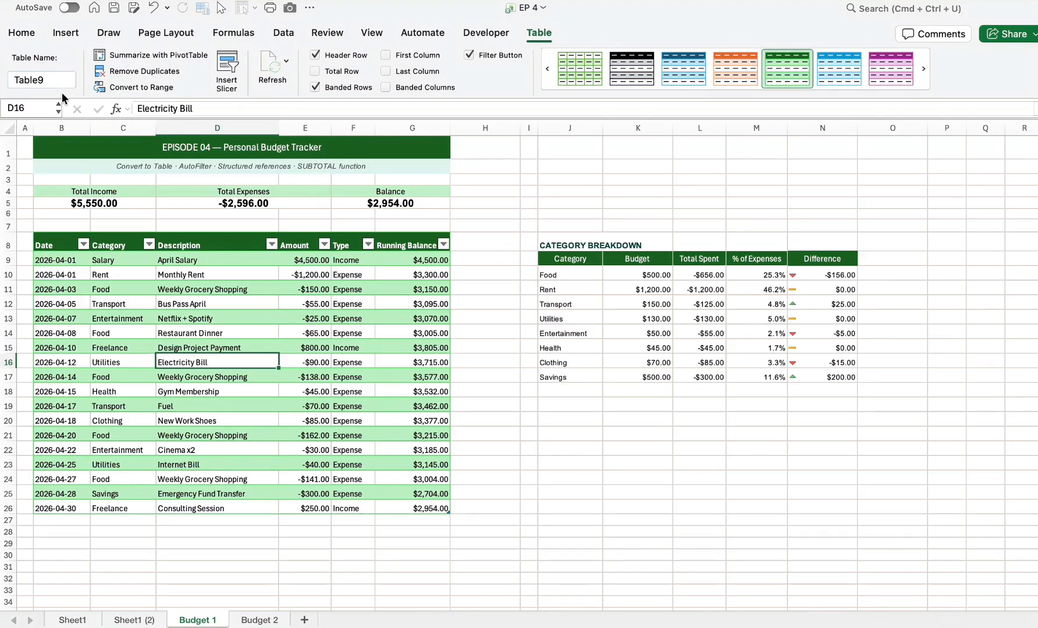
pyautogui.click(56, 243)
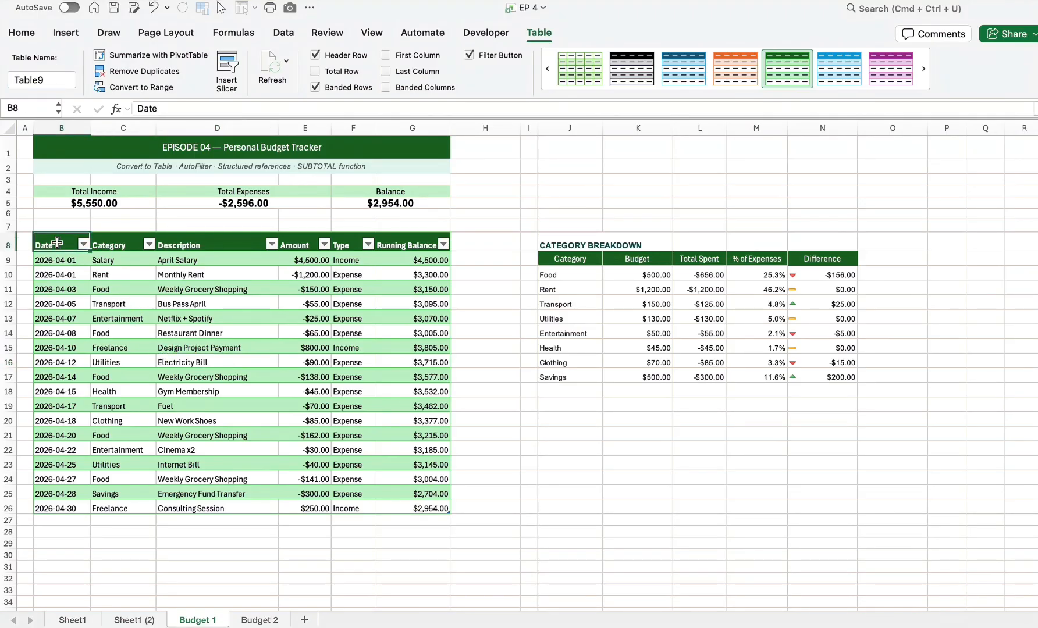
pyautogui.press('super+a')
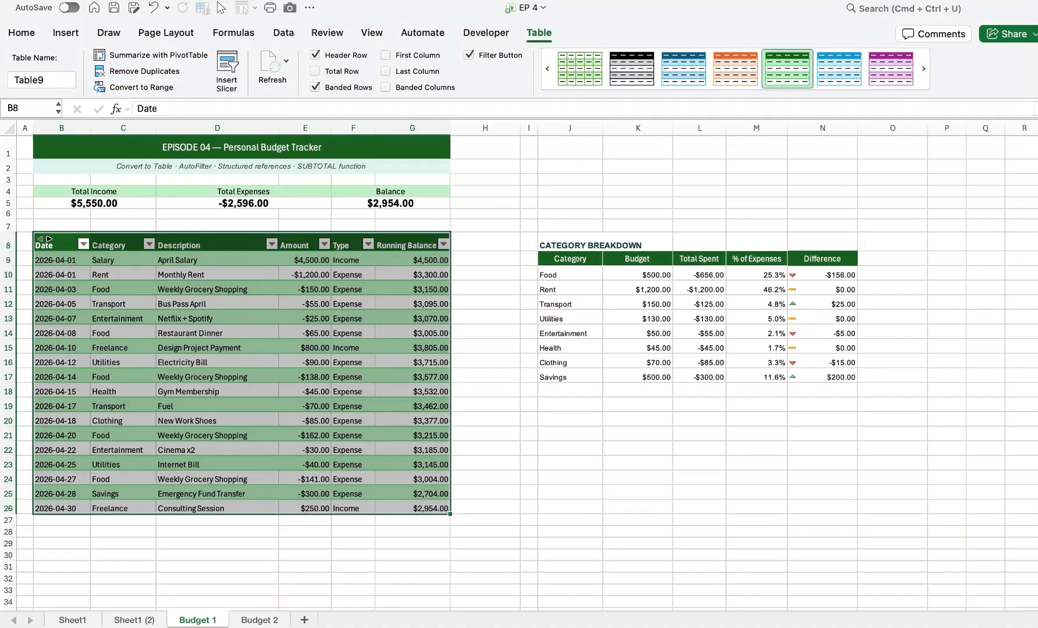
pyautogui.click(46, 77)
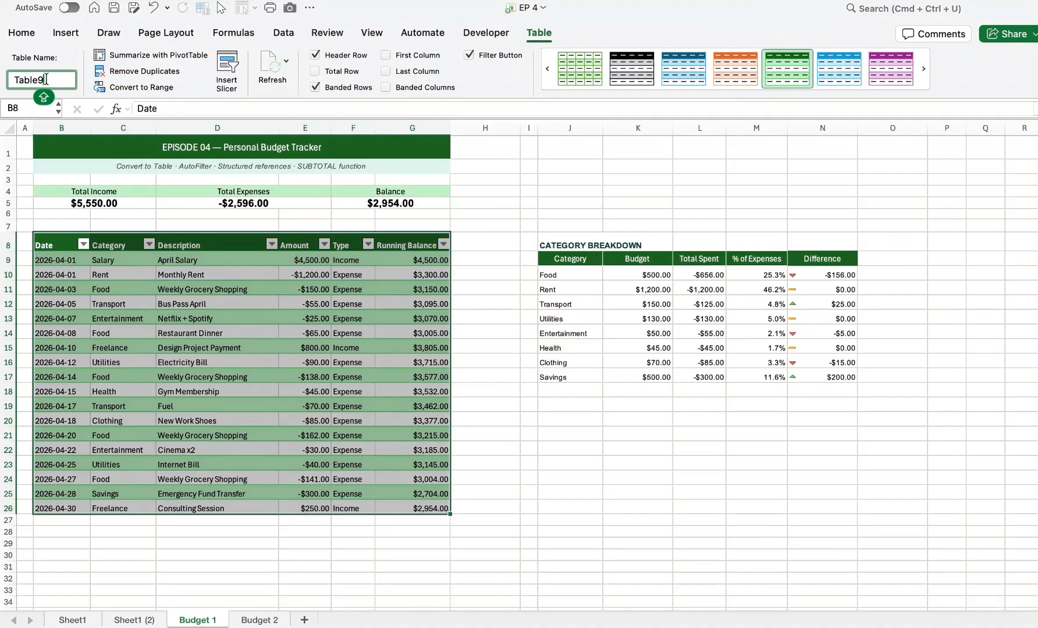
pyautogui.hotkey('shift', 'Home')
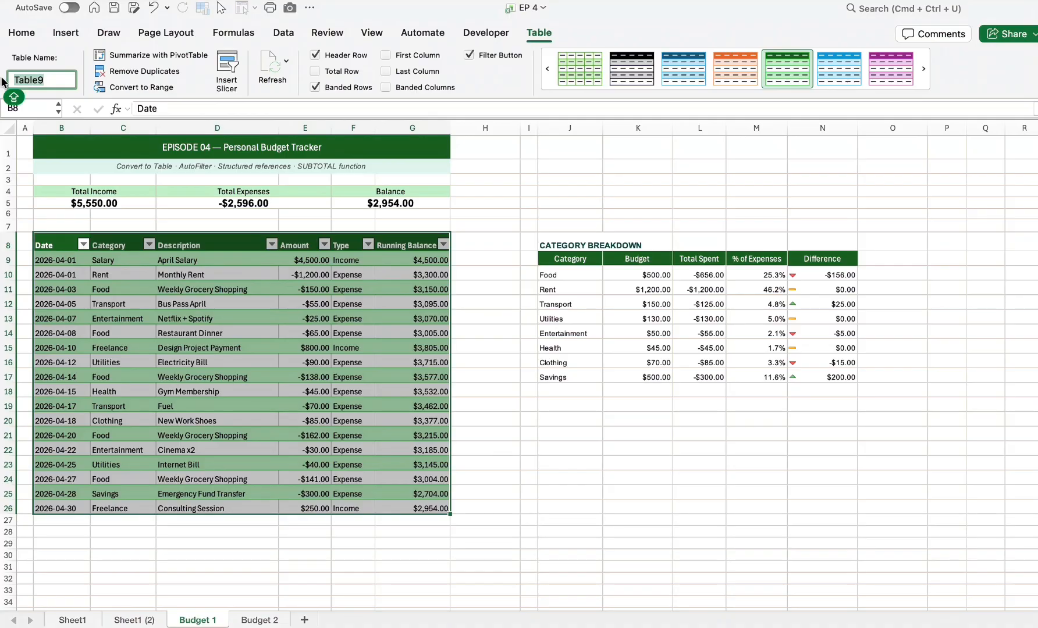
pyautogui.write('Bug')
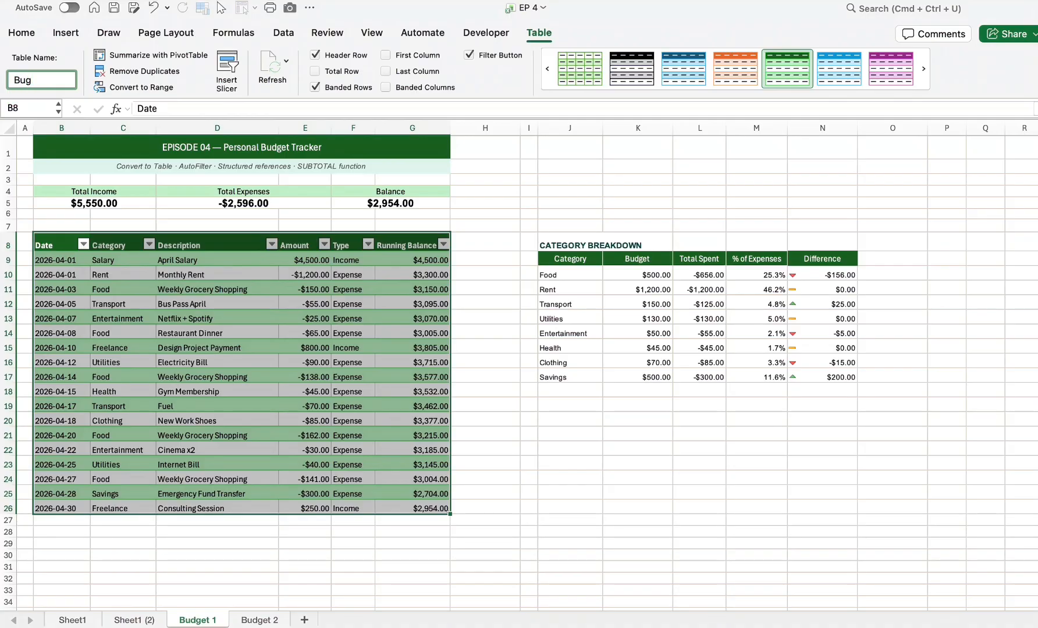
pyautogui.press('BackSpace')
pyautogui.write('dget')
pyautogui.hotkey('shift', 'Home')
pyautogui.click(278, 340)
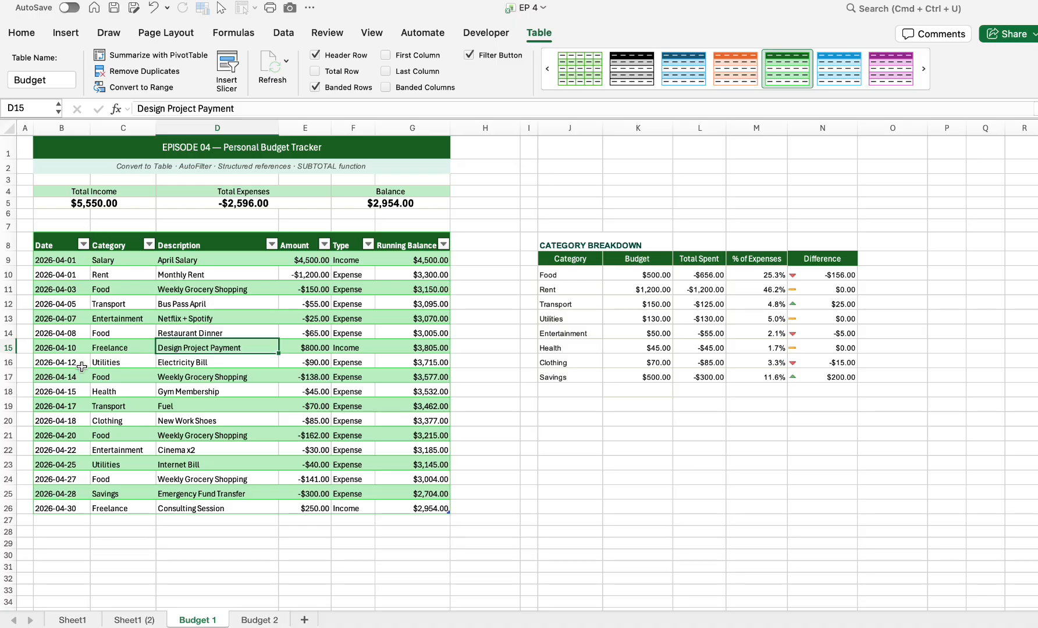
# Turn off banded rows and turn on banded columns for the Budget table.
pyautogui.click(256, 305)
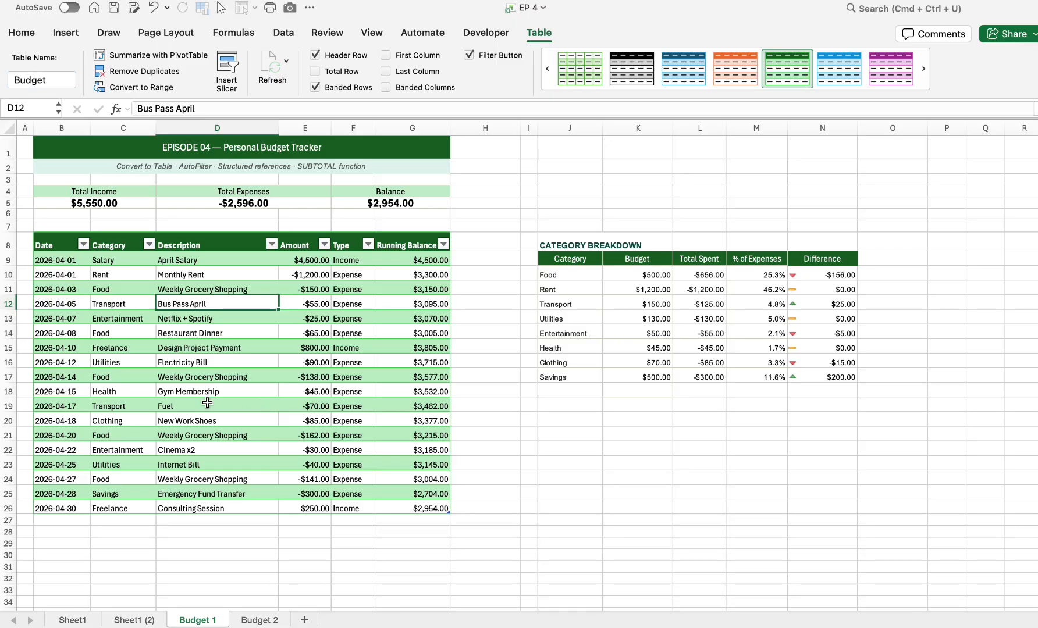
pyautogui.click(121, 291)
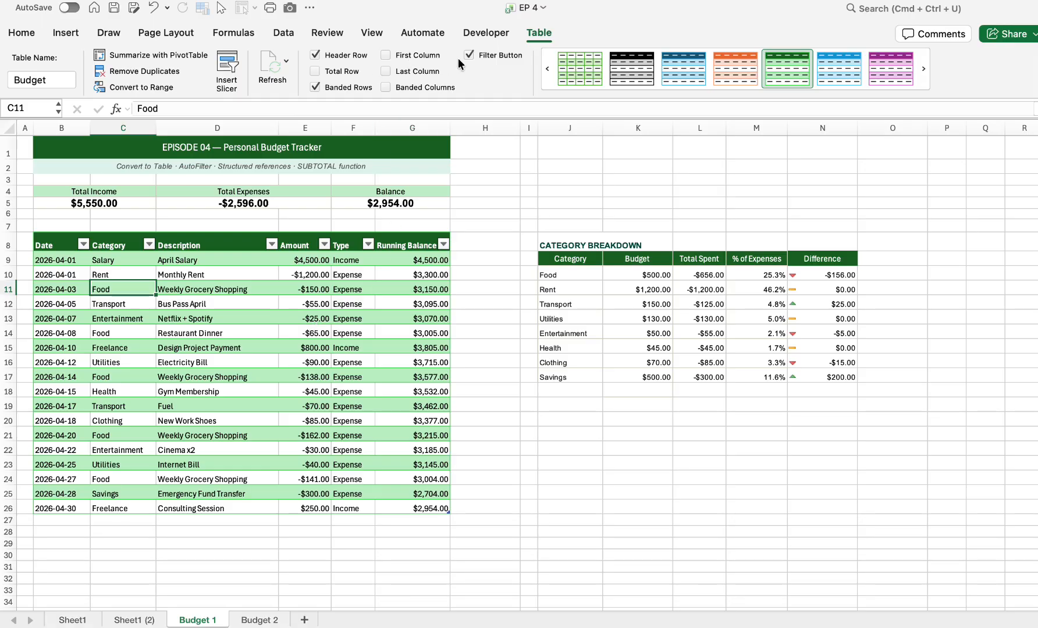
pyautogui.click(315, 86)
pyautogui.click(385, 87)
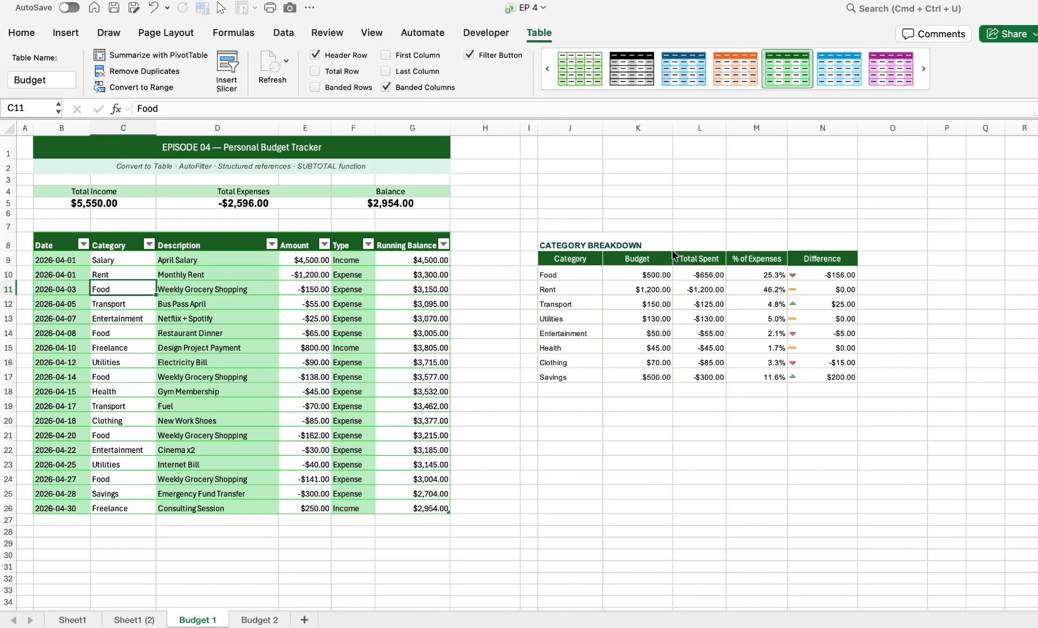
# Clear the Total Spent formulas in L10:L17 of the category breakdown.
pyautogui.click(707, 277)
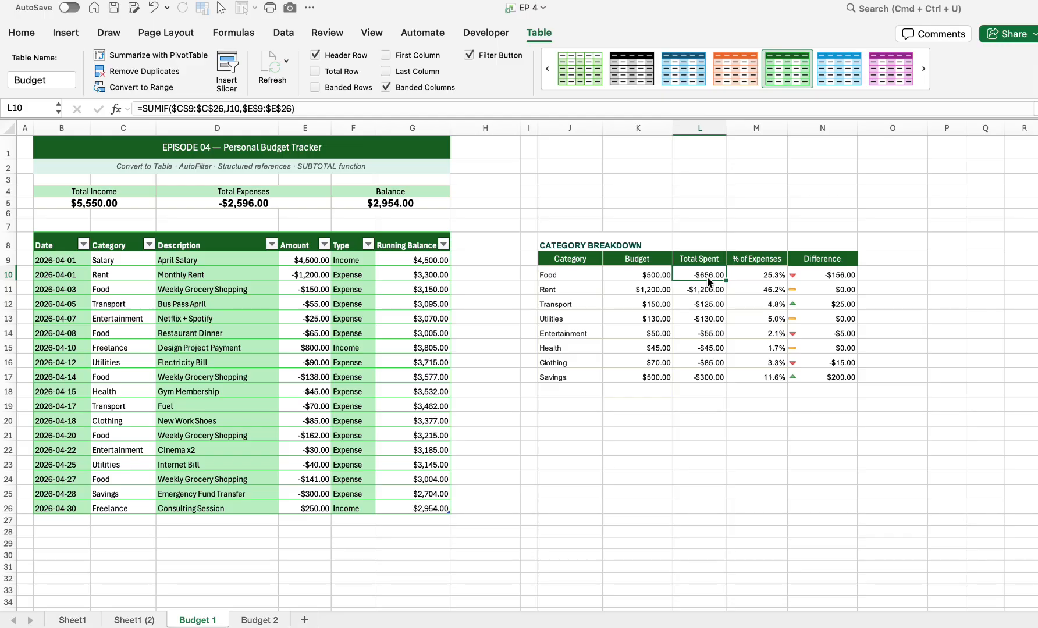
pyautogui.click(719, 388)
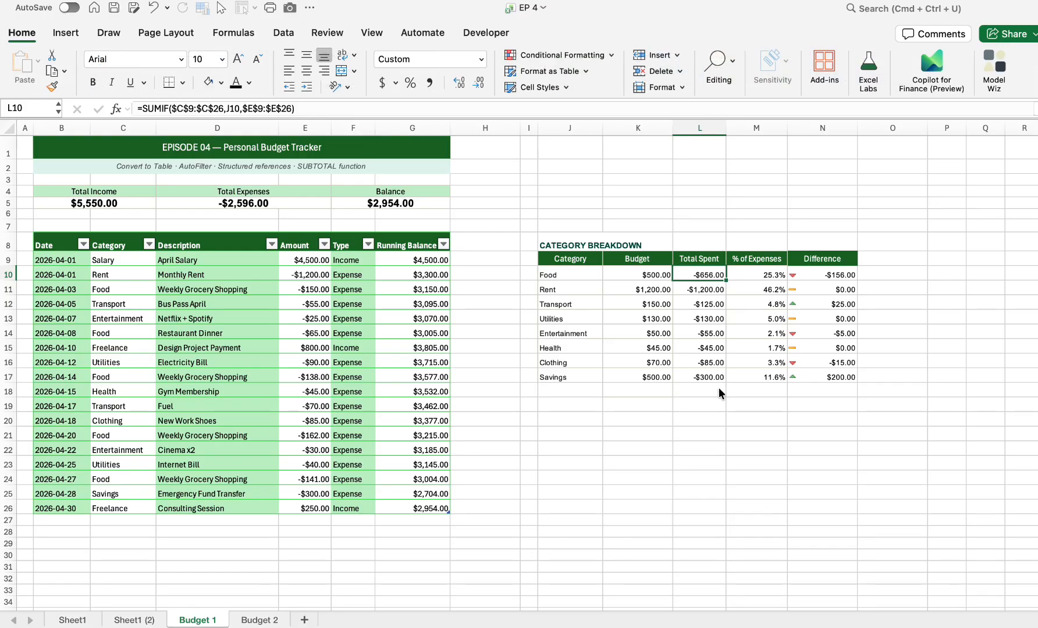
pyautogui.moveTo(708, 277); pyautogui.dragTo(721, 378)
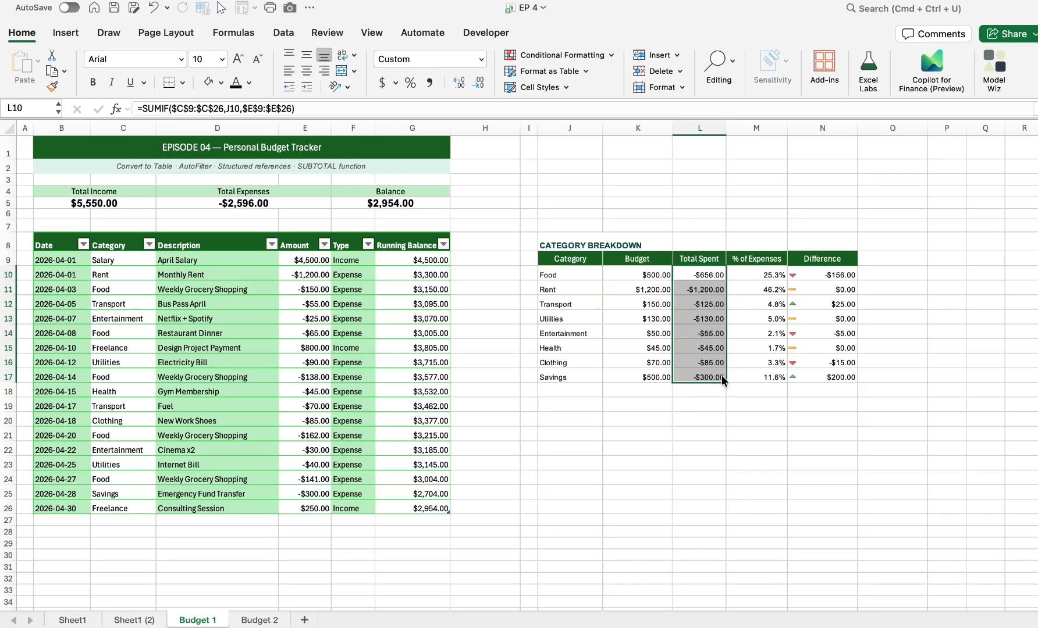
pyautogui.press('Delete')
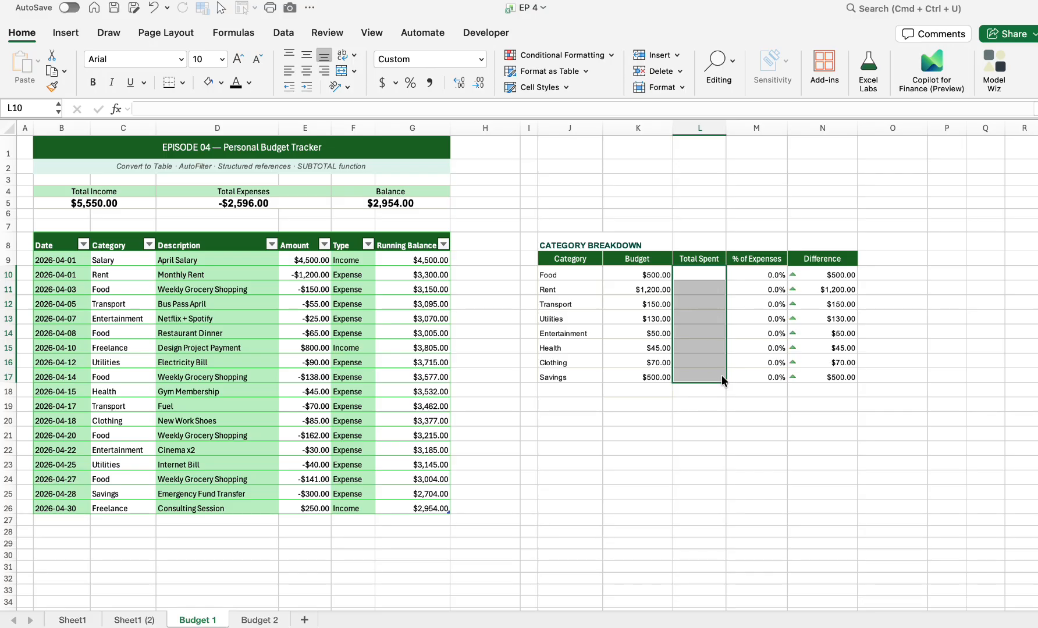
# Start a SUMIF formula in L10, the Food row's Total Spent cell, with Budget[Category] as the range.
pyautogui.click(711, 275)
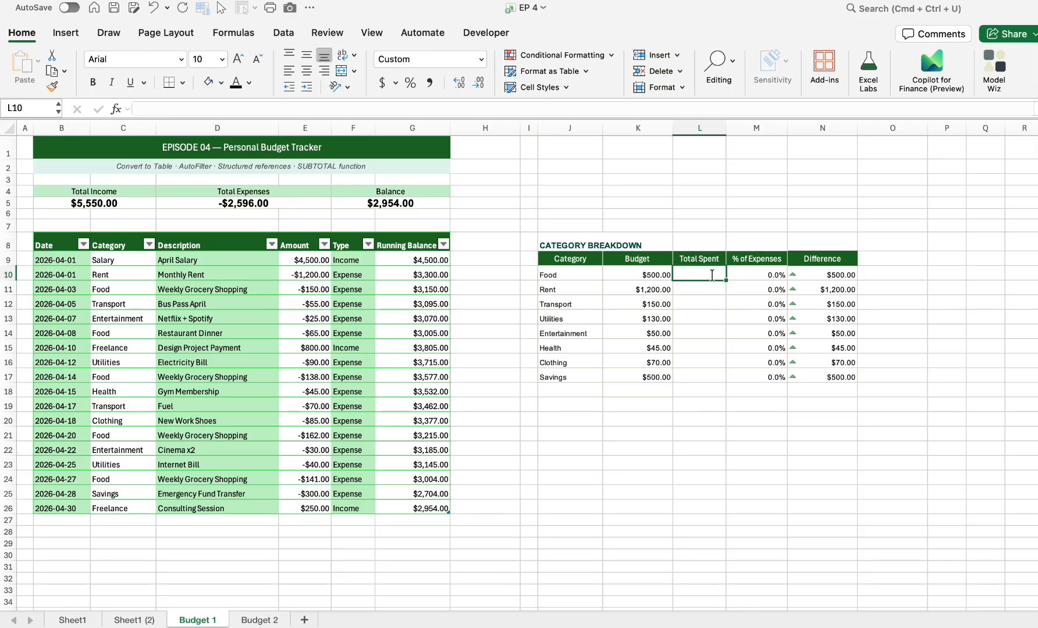
pyautogui.write('=sumif')
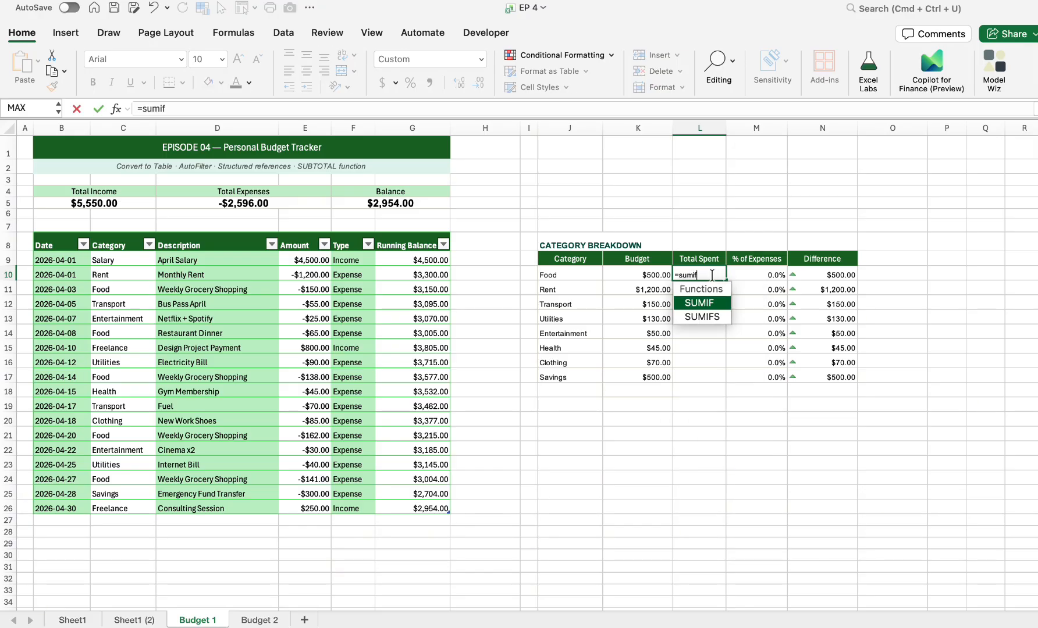
pyautogui.press('Tab')
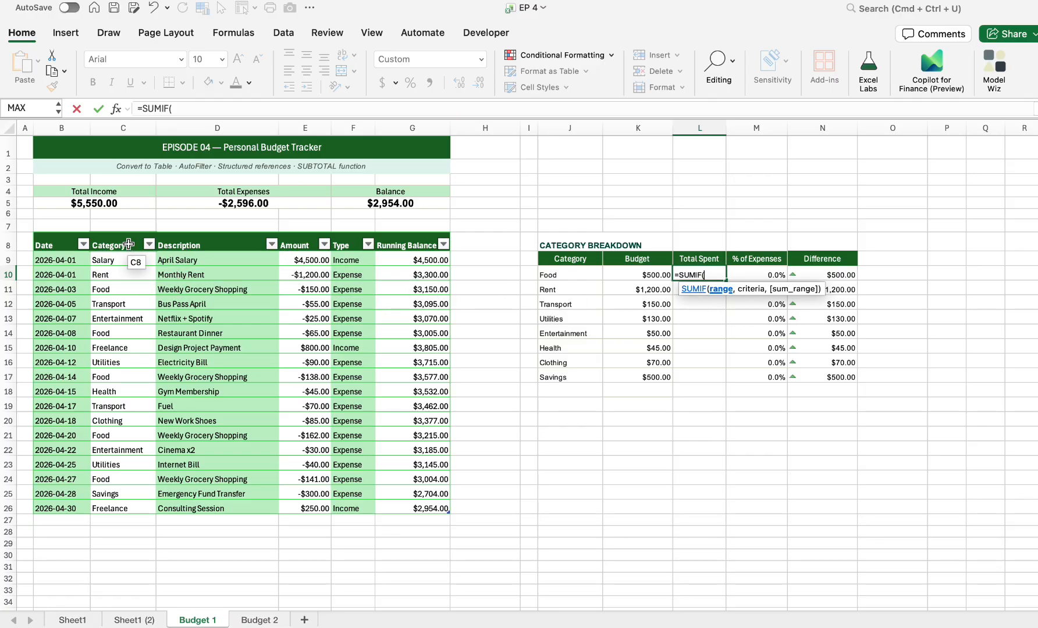
pyautogui.moveTo(128, 257); pyautogui.dragTo(146, 500)
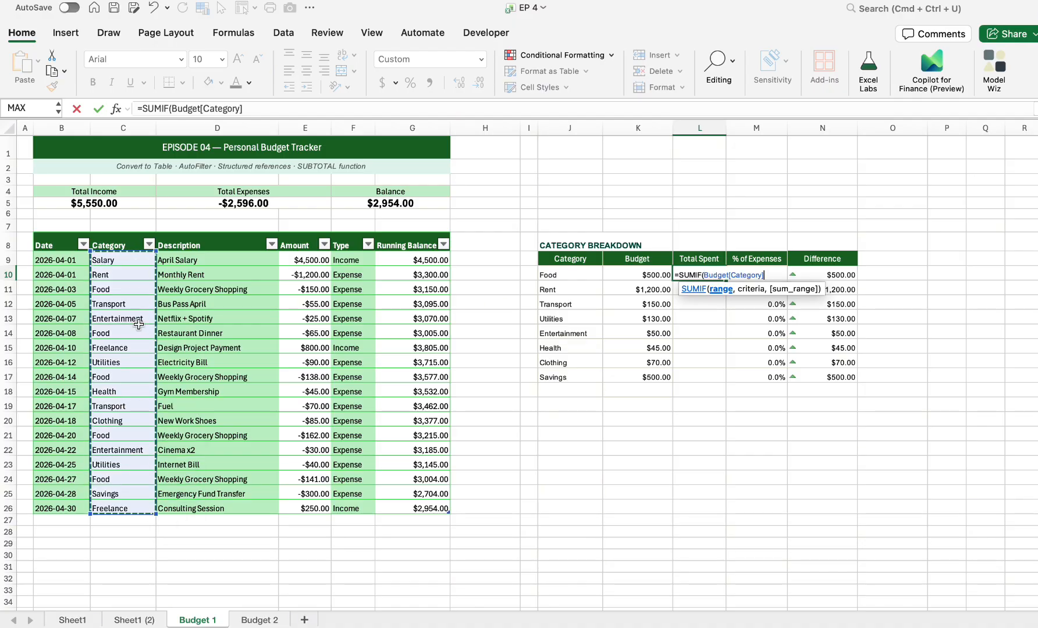
pyautogui.click(121, 244)
pyautogui.press('super+z')
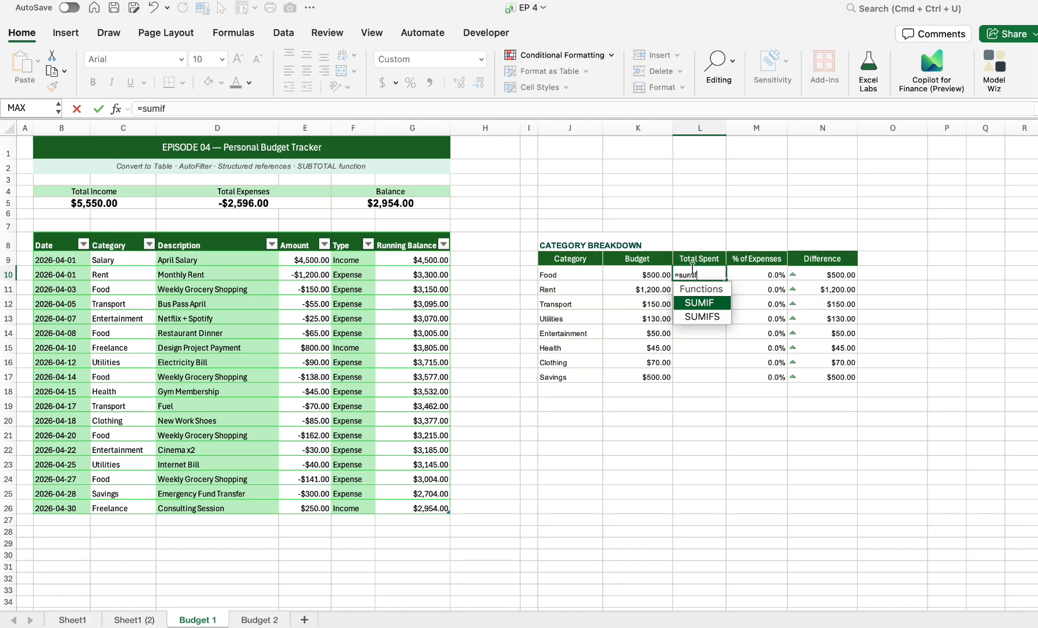
pyautogui.press('Tab')
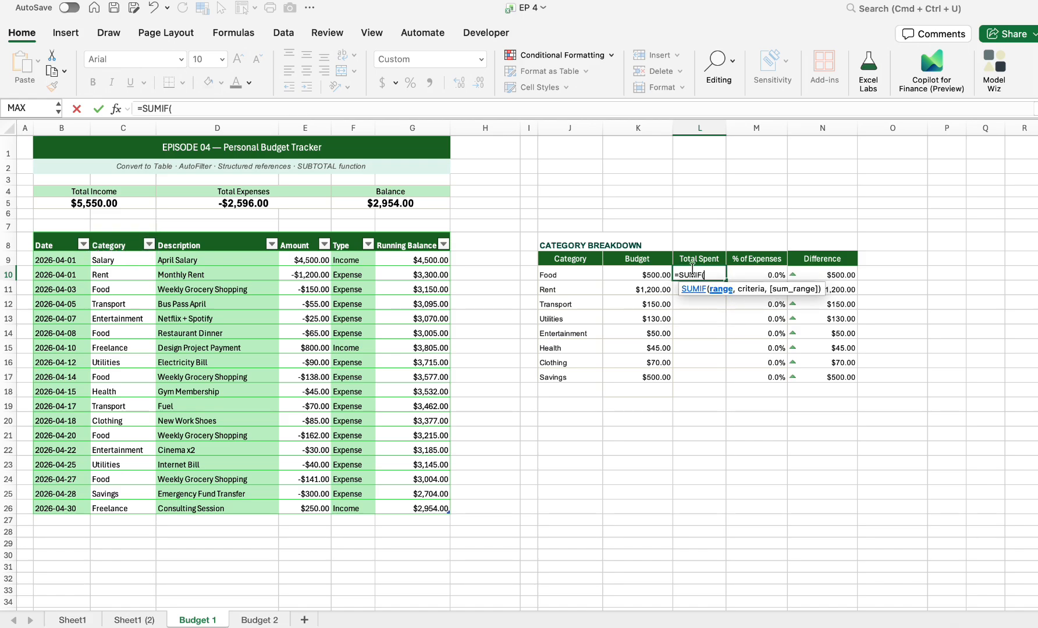
pyautogui.click(118, 238)
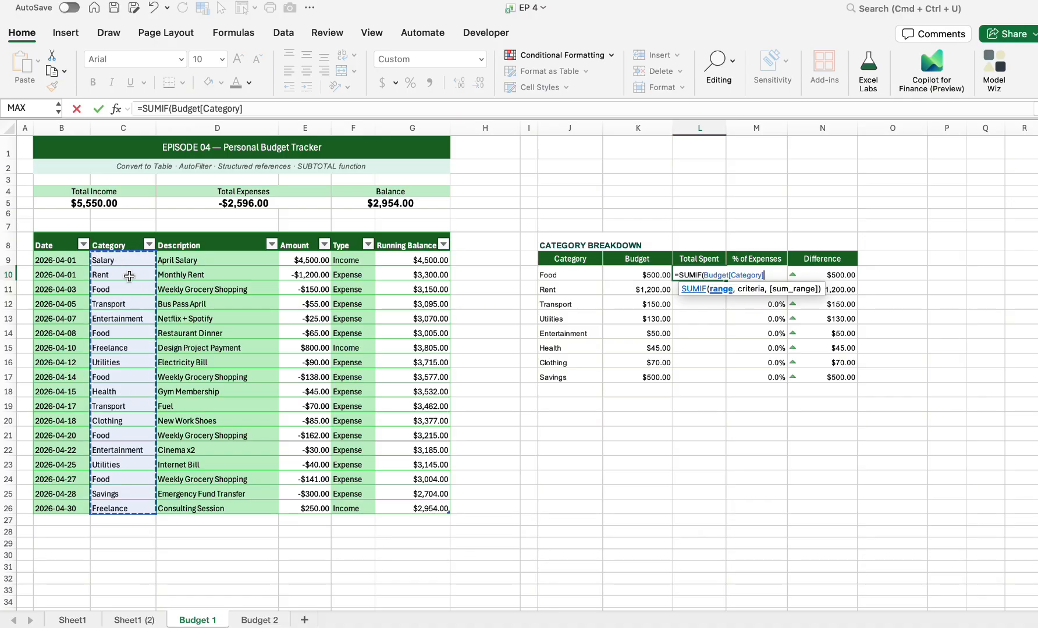
pyautogui.click(122, 239)
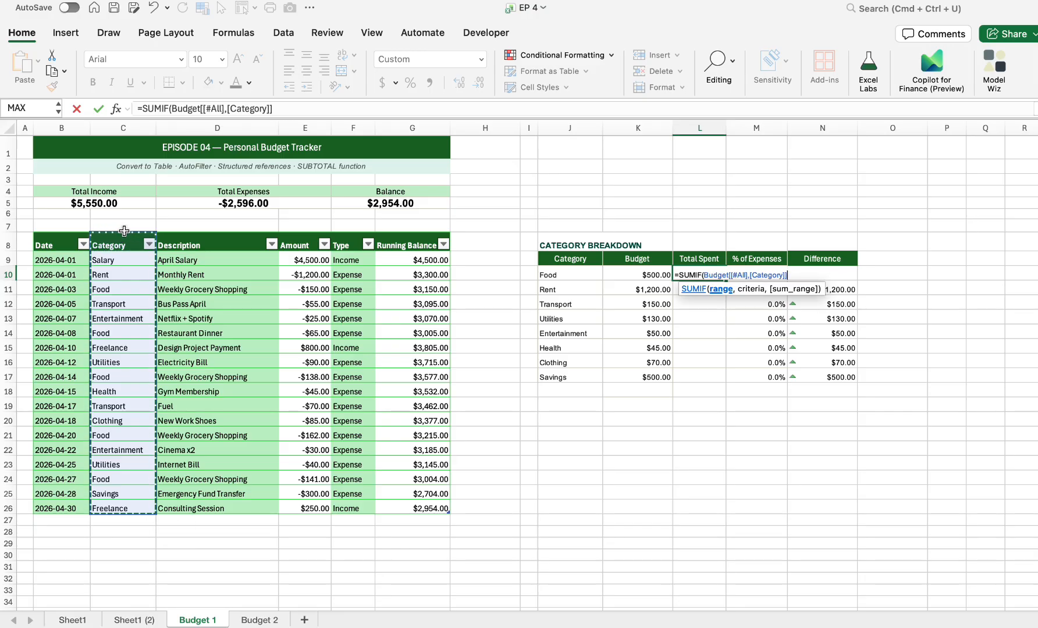
pyautogui.click(124, 231)
pyautogui.click(123, 243)
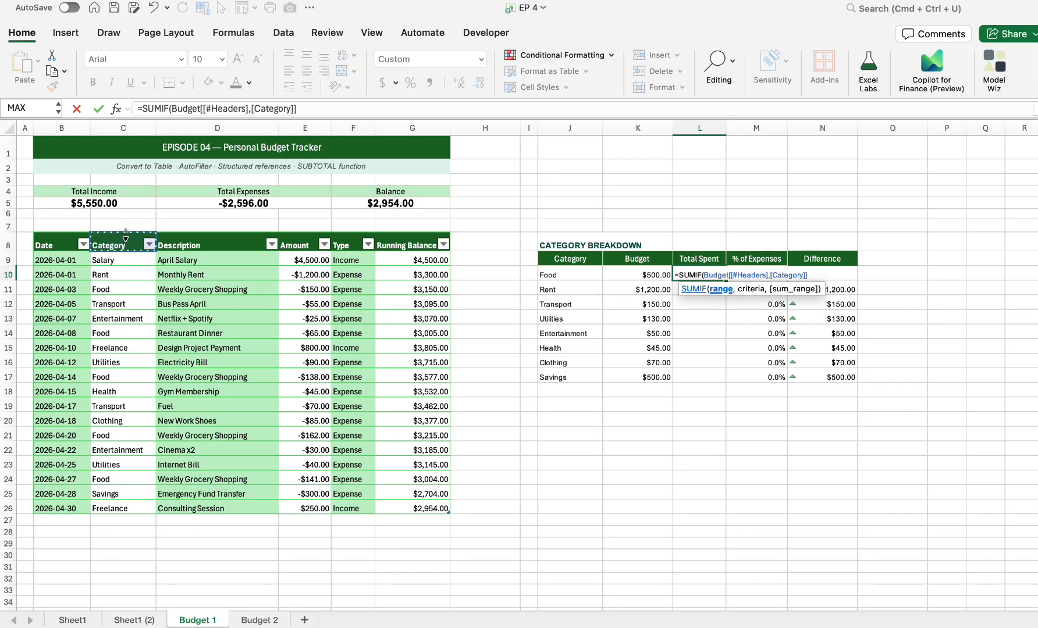
pyautogui.click(126, 236)
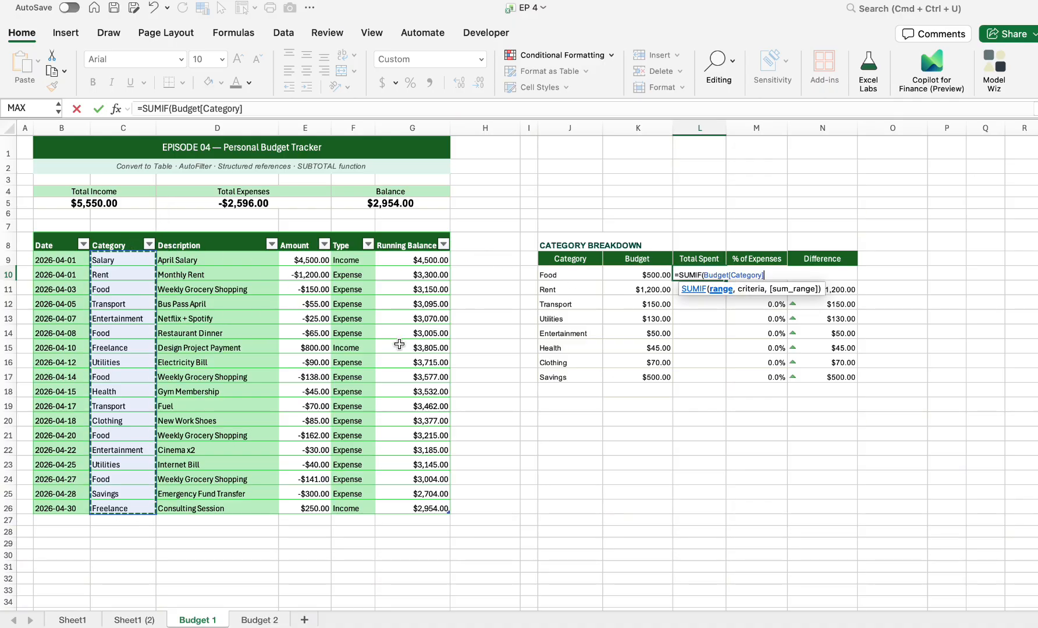
# Complete the Food SUMIF formula with J10 as the criteria and Budget[Amount] as the sum range.
pyautogui.write(',')
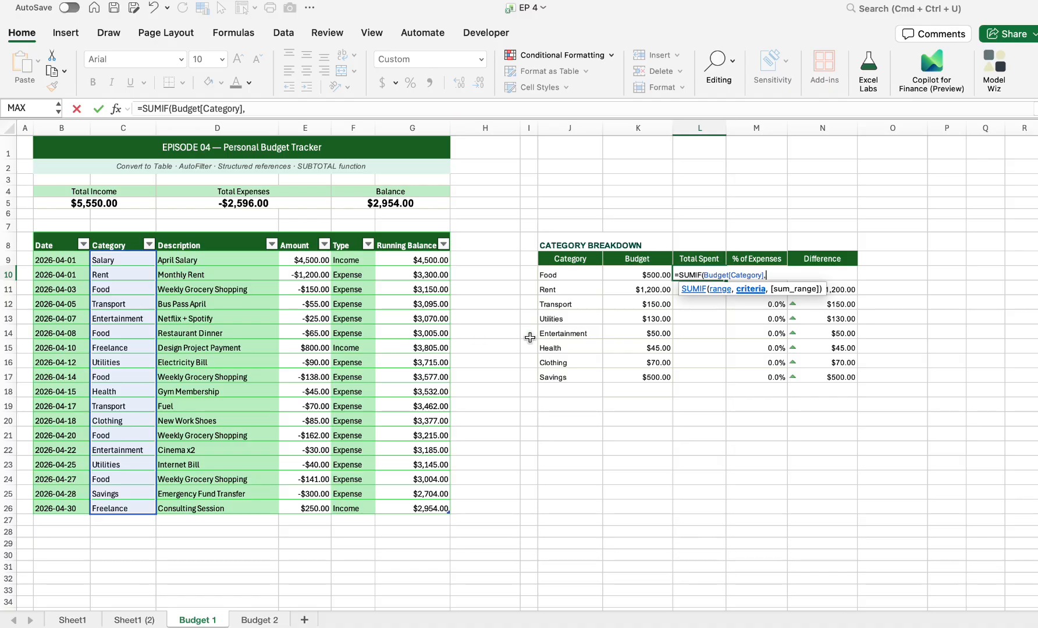
pyautogui.click(560, 271)
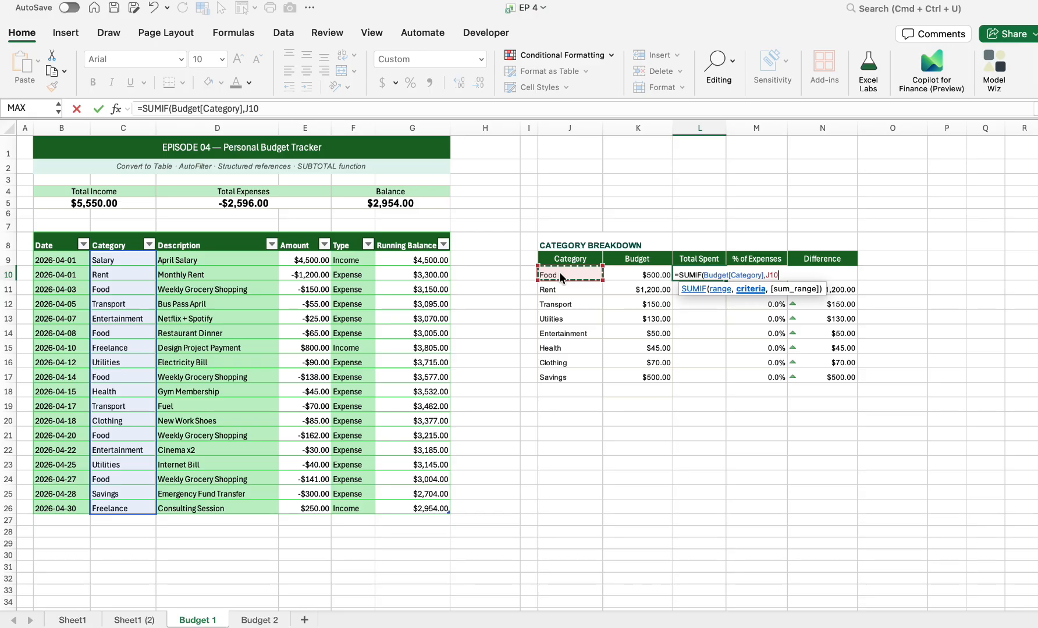
pyautogui.write(',')
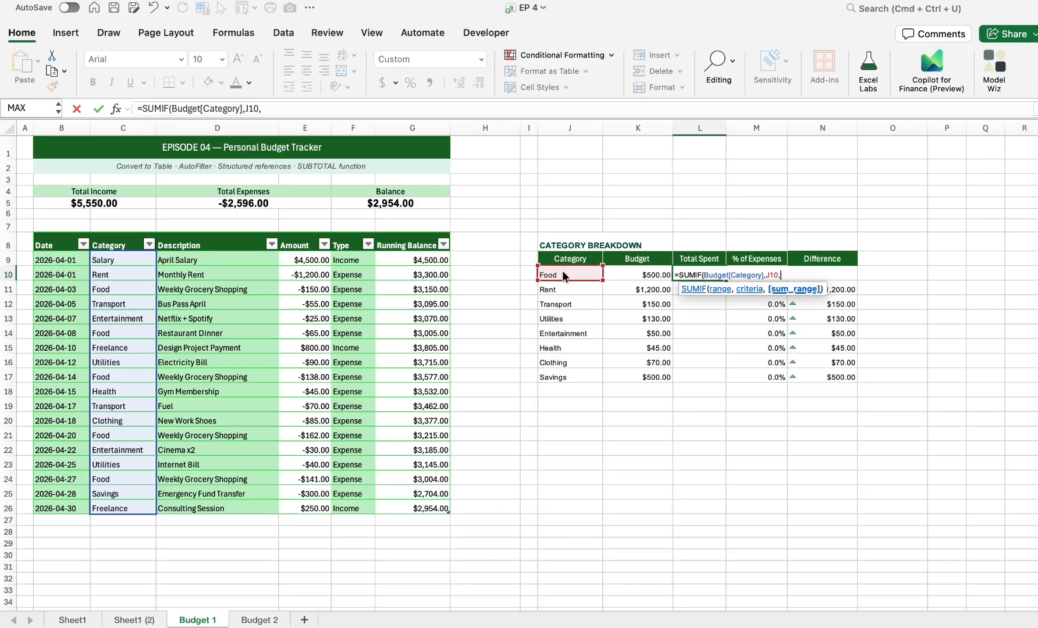
pyautogui.click(302, 236)
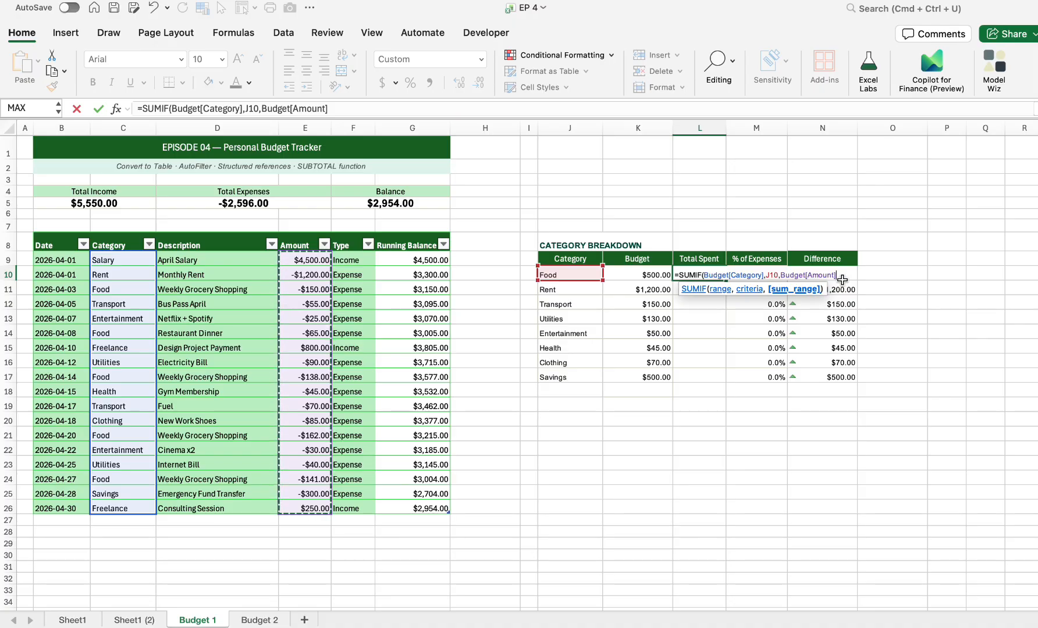
pyautogui.press('Return')
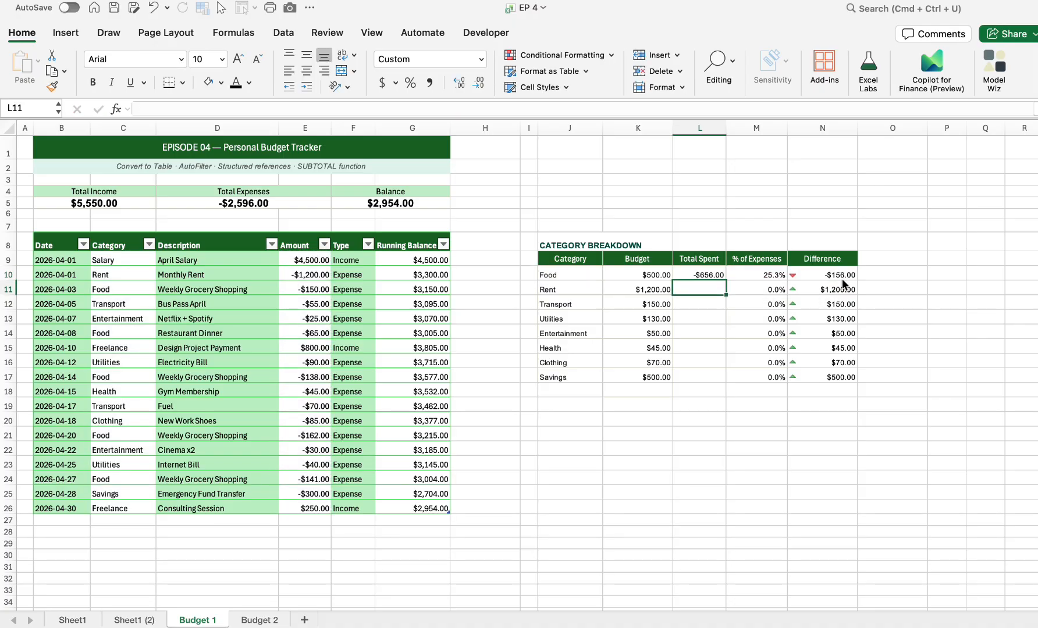
# Fill the SUMIF formula from L10 down the Total Spent column to L17.
pyautogui.click(698, 274)
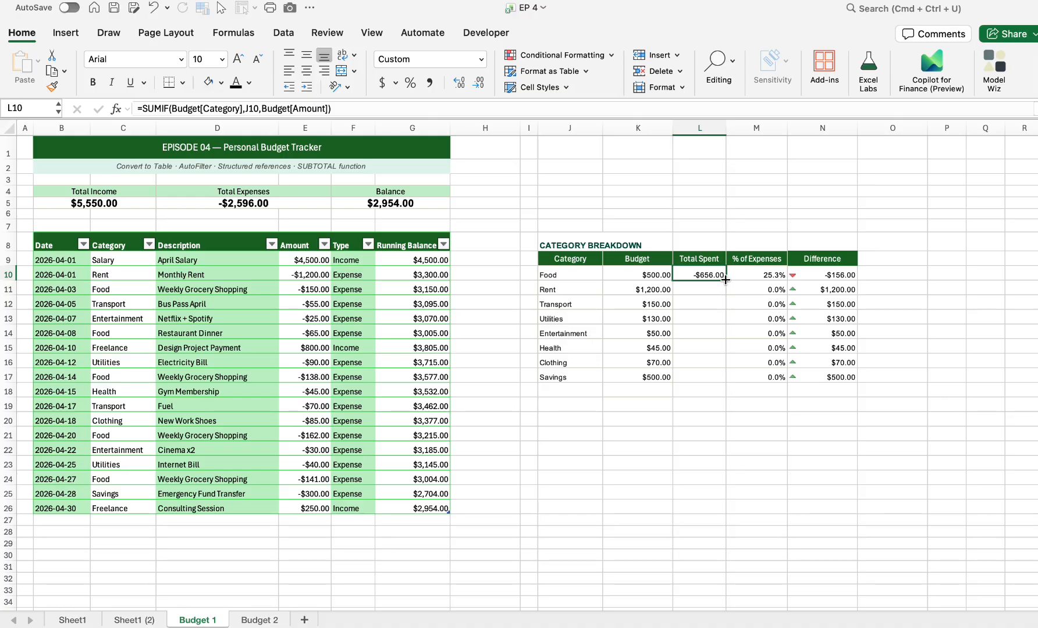
pyautogui.doubleClick(724, 280)
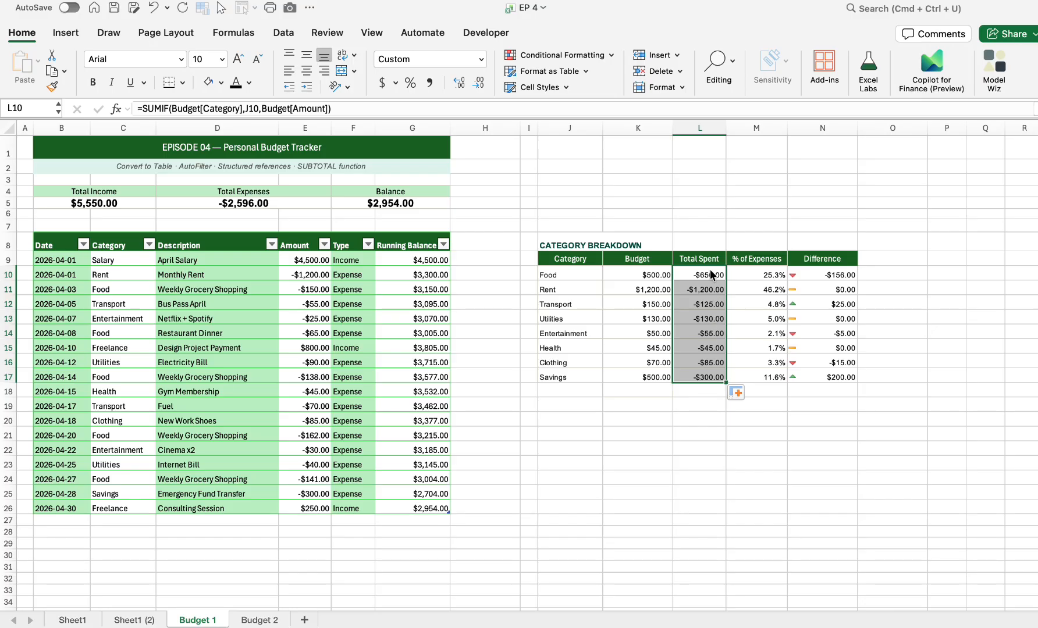
pyautogui.click(705, 308)
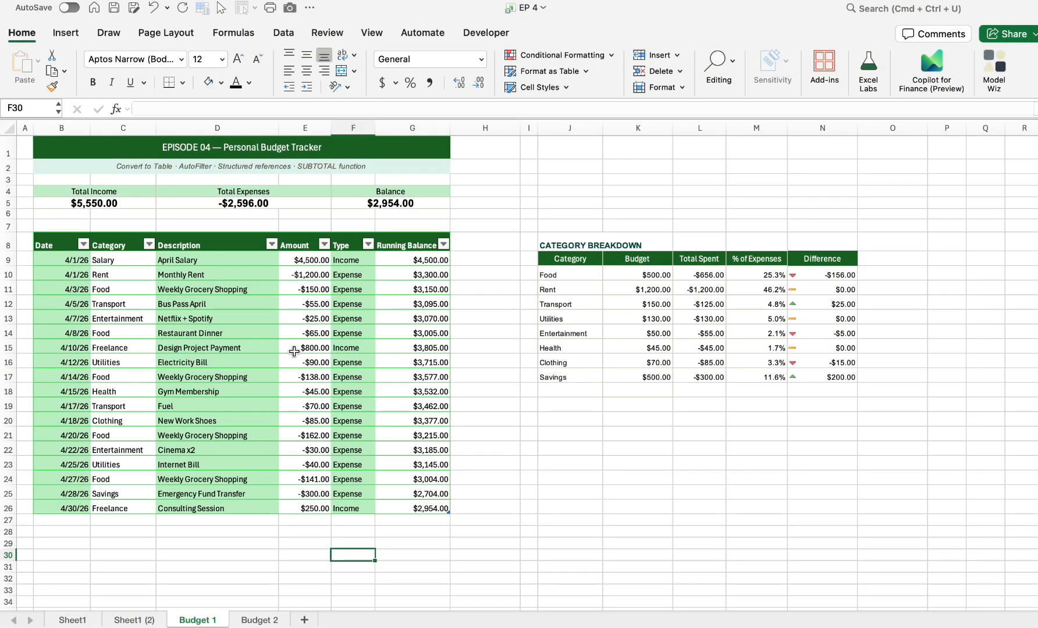
# Add a transaction in row 27 directly below the Budget table: date 4/30/26, category Food, description Dinner, amount 20.
pyautogui.click(58, 521)
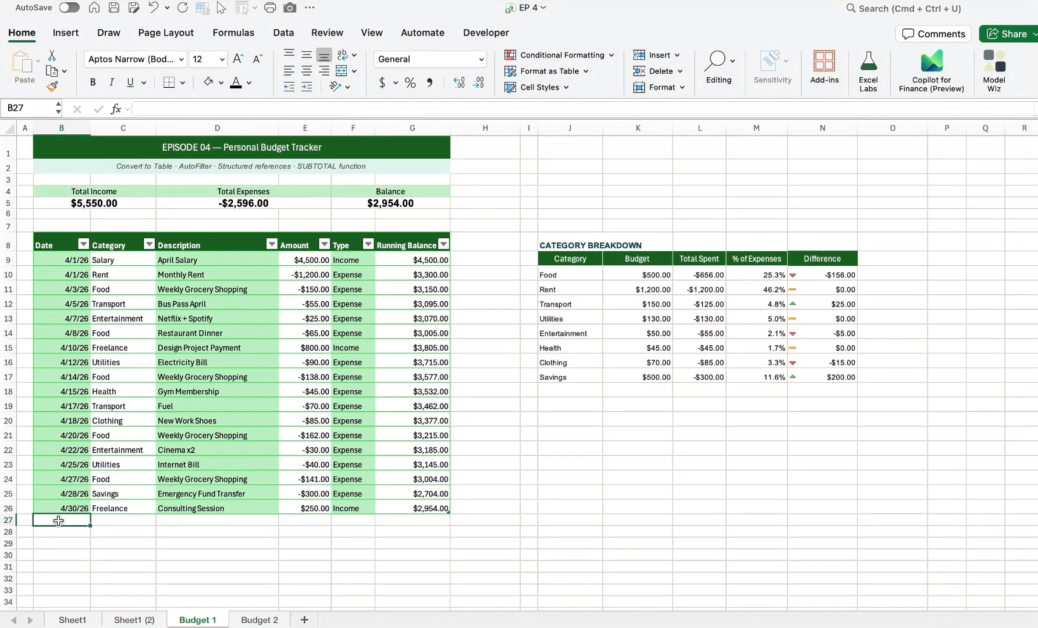
pyautogui.write('4/30/')
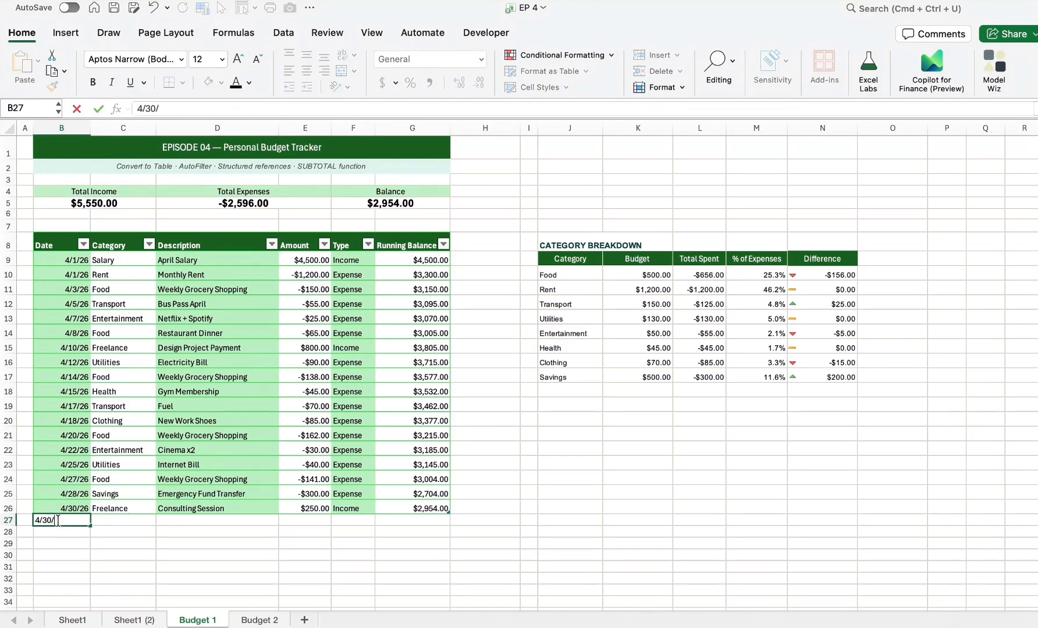
pyautogui.write('26')
pyautogui.press('Return')
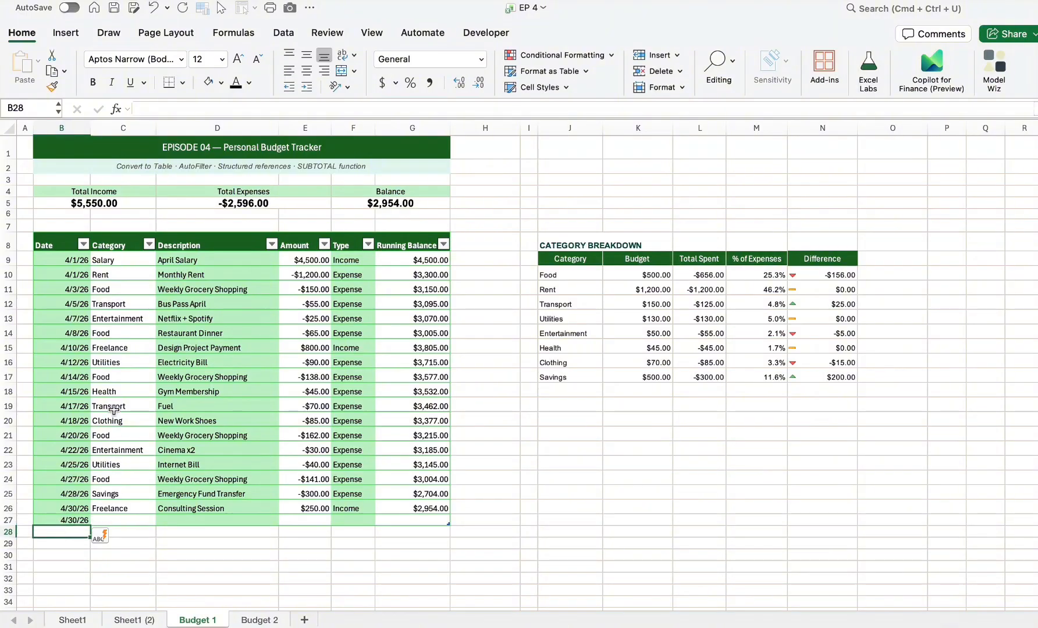
pyautogui.click(127, 524)
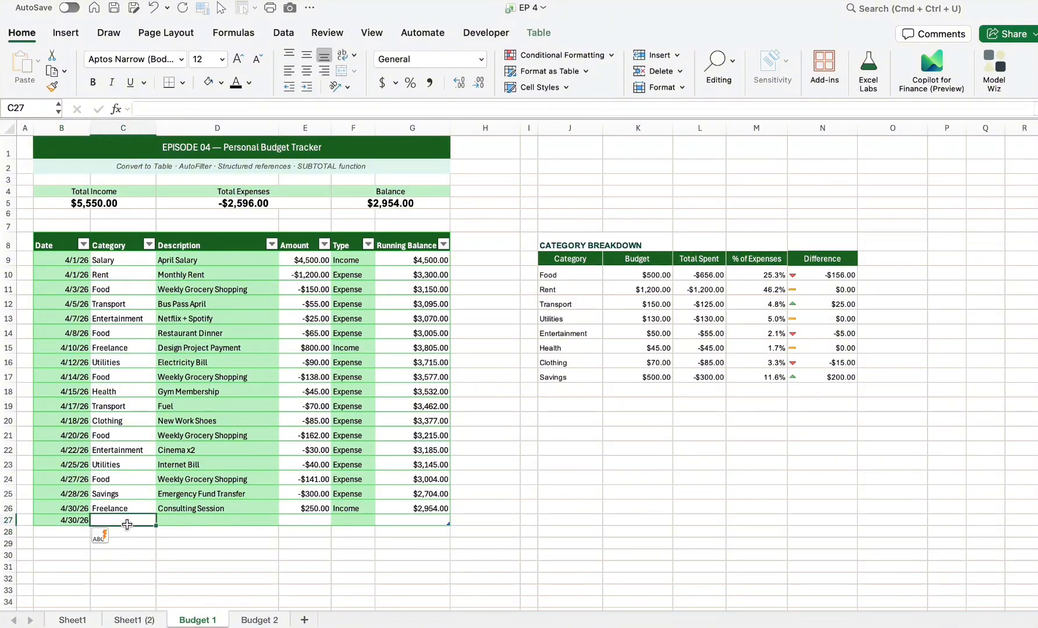
pyautogui.write('Food')
pyautogui.click(189, 520)
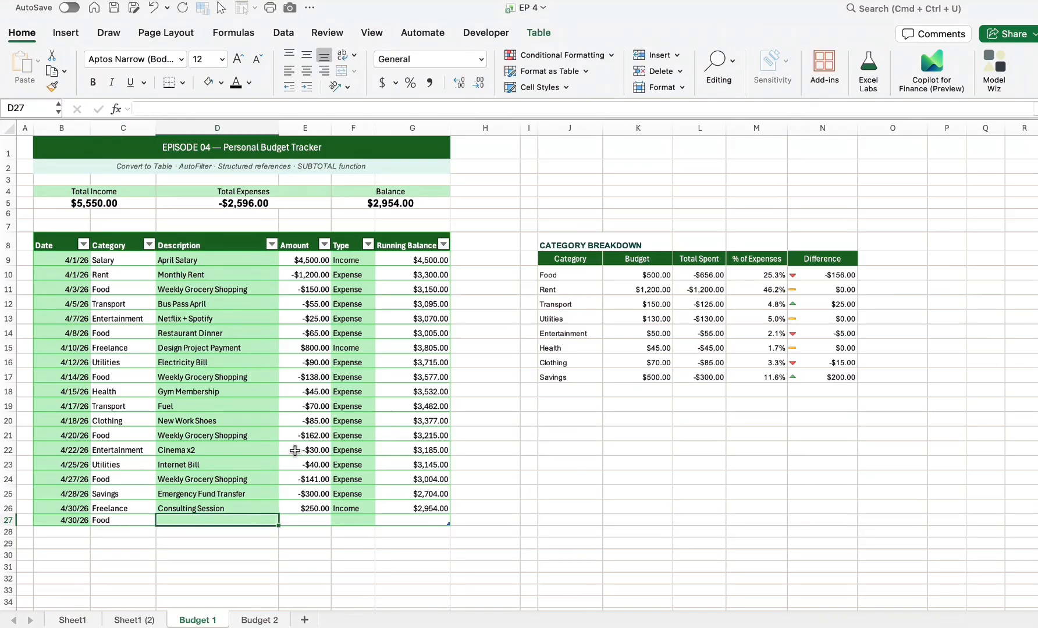
pyautogui.write('Dinner')
pyautogui.press('Tab')
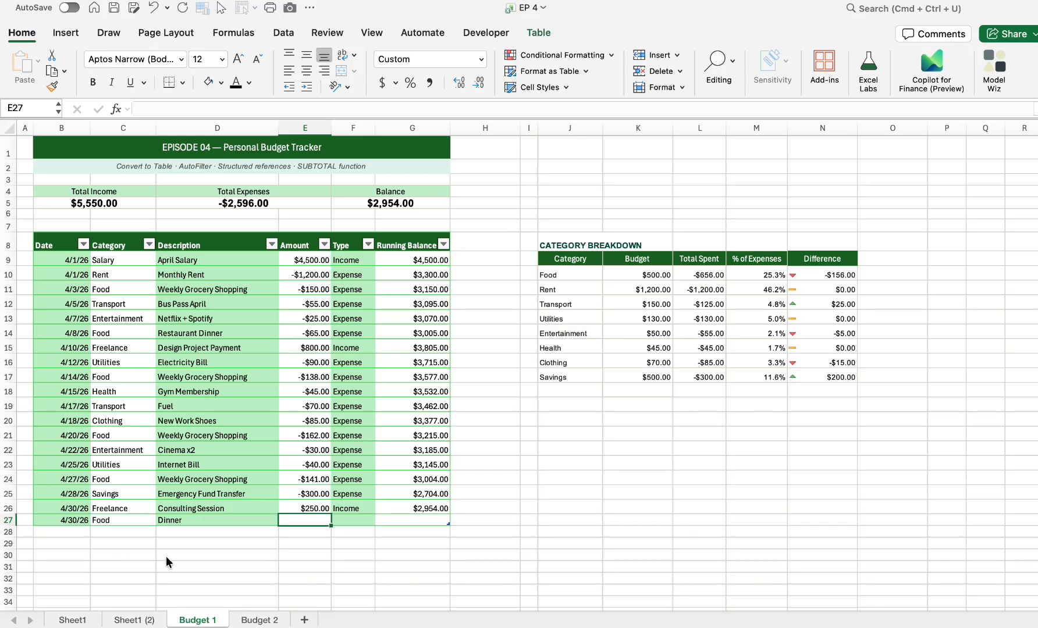
pyautogui.write('20')
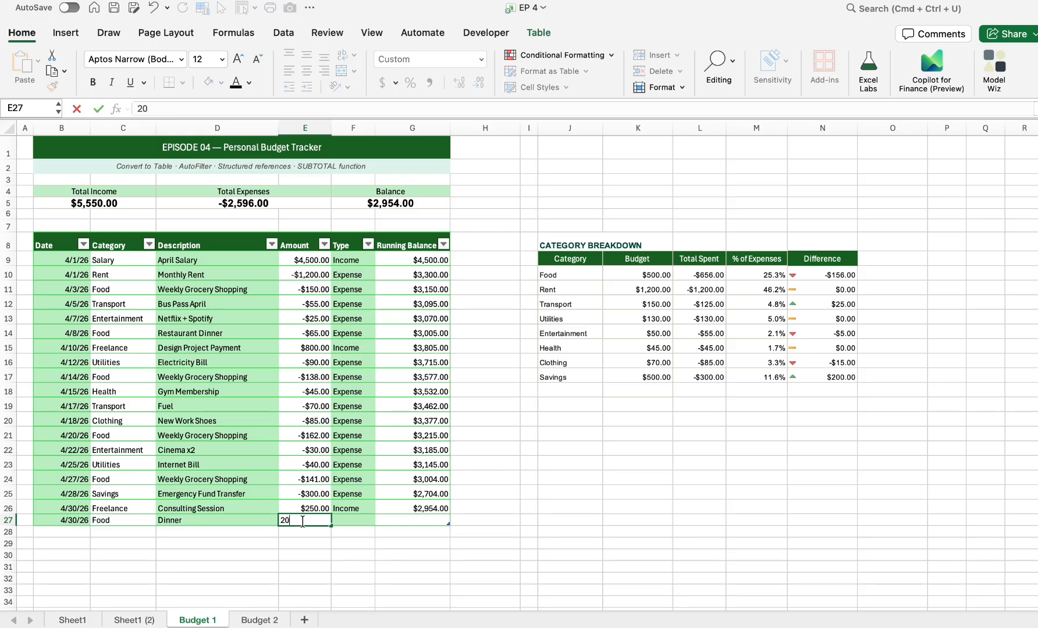
pyautogui.press('Return')
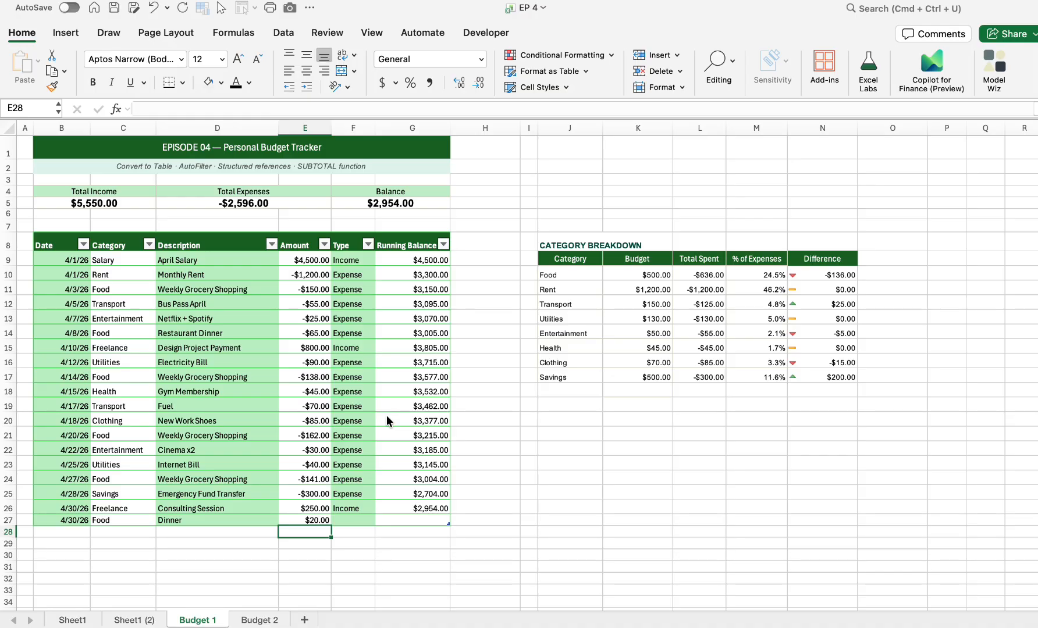
pyautogui.click(528, 418)
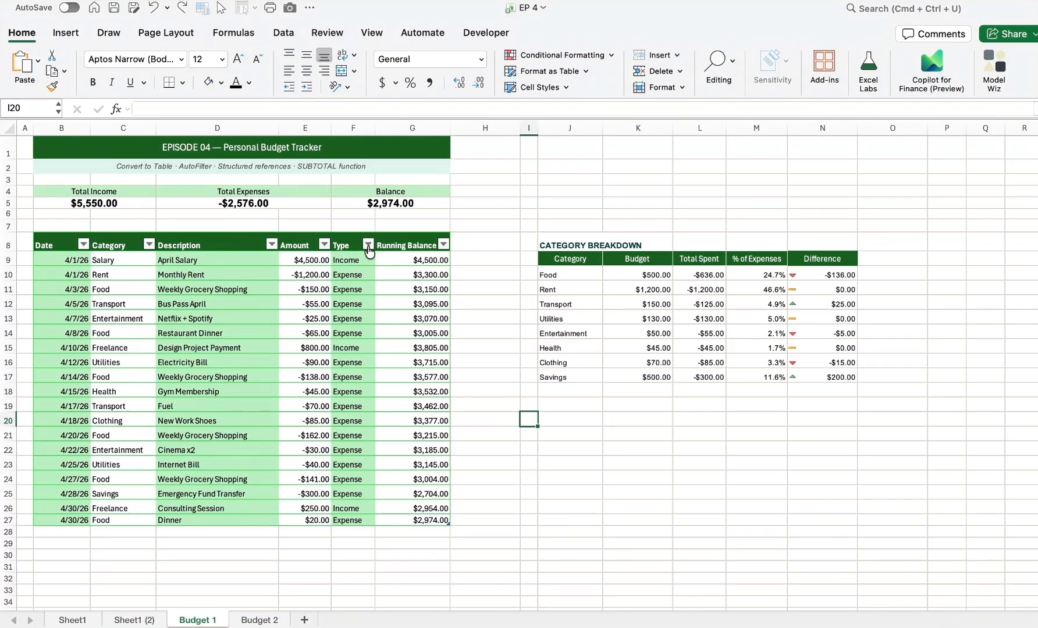
# Rewrite the Total Income and Total Expenses formulas as SUMIFs over Budget[Type] and Budget[Amount], with criteria "Income" and "Expense" respectively.
pyautogui.click(278, 203)
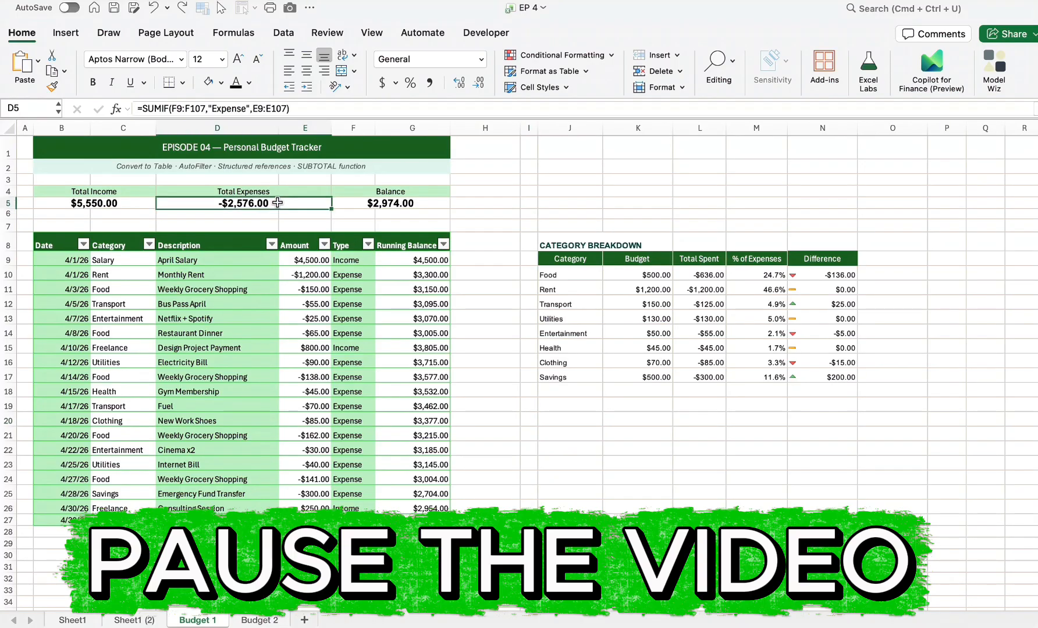
pyautogui.click(142, 200)
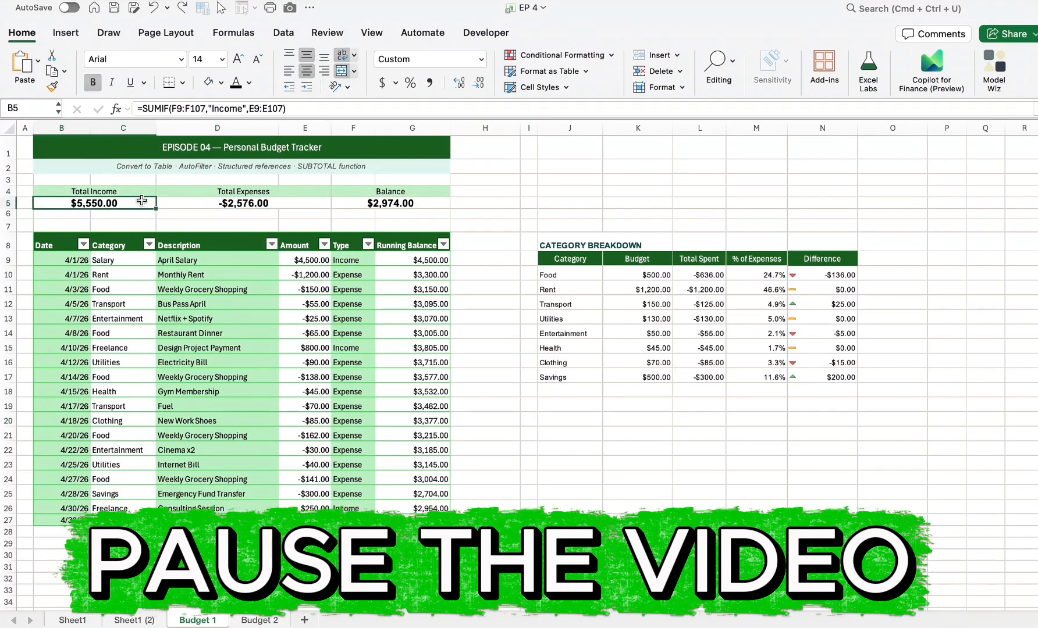
pyautogui.click(269, 200)
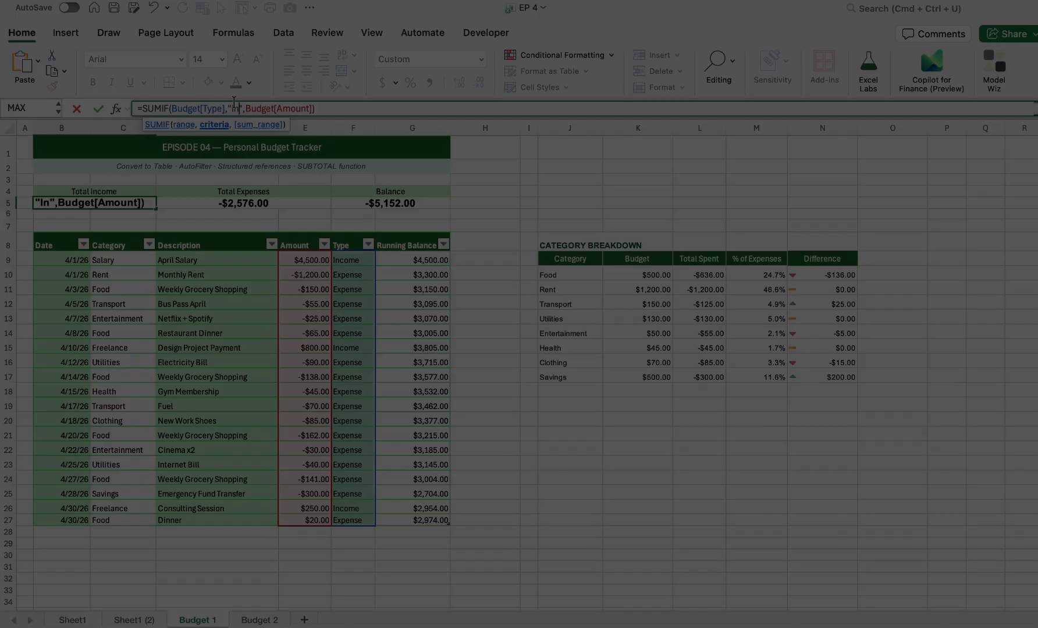
pyautogui.write('come')
pyautogui.press('Return')
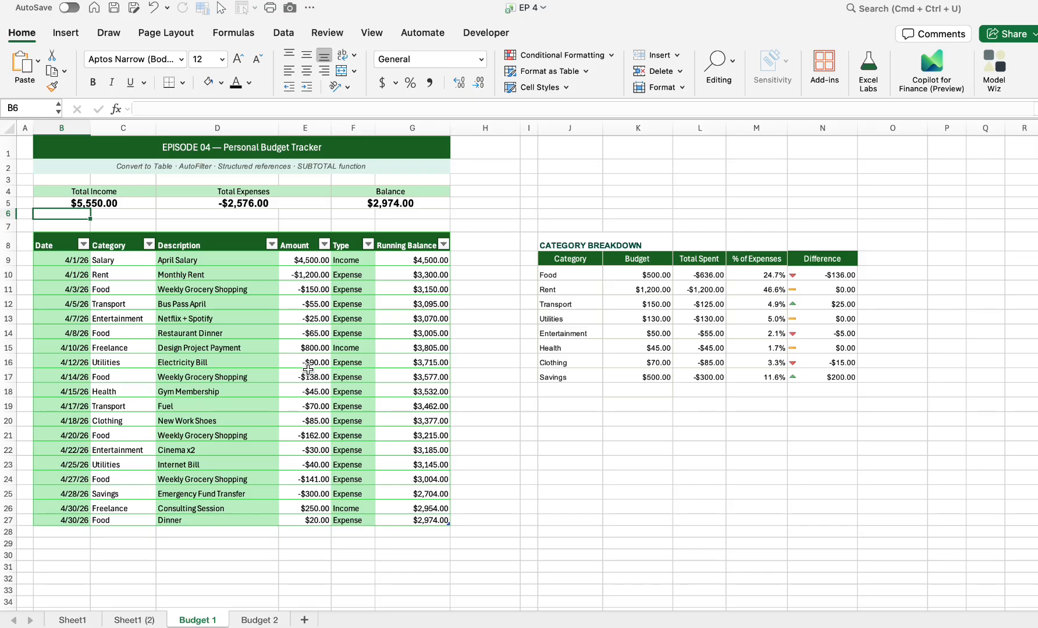
pyautogui.click(108, 199)
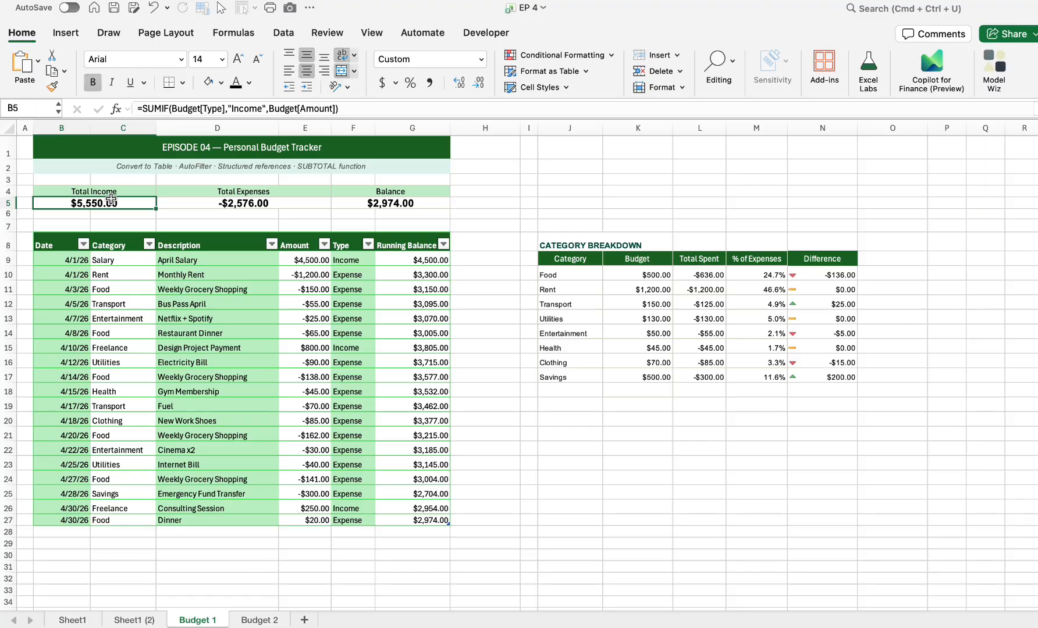
pyautogui.click(265, 205)
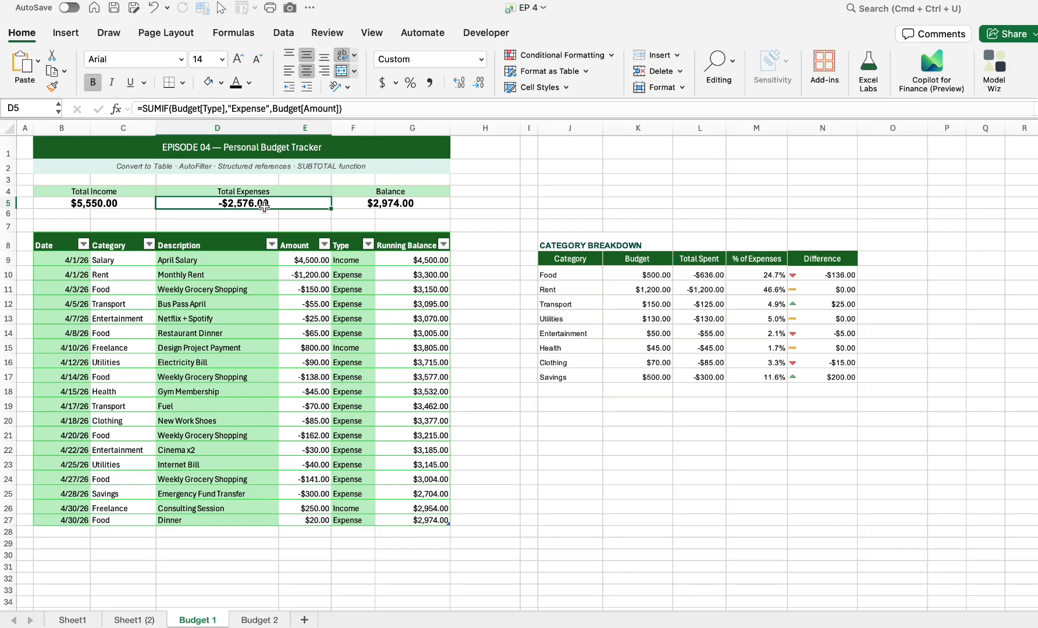
# Filter the Budget table's Type column to show only Income transactions.
pyautogui.click(368, 244)
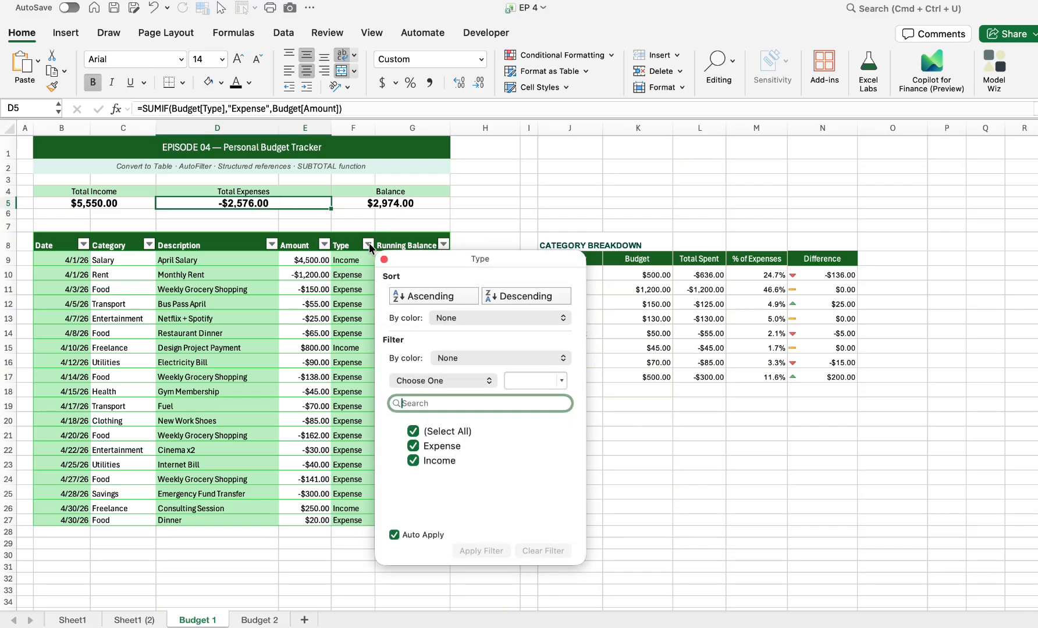
pyautogui.click(413, 446)
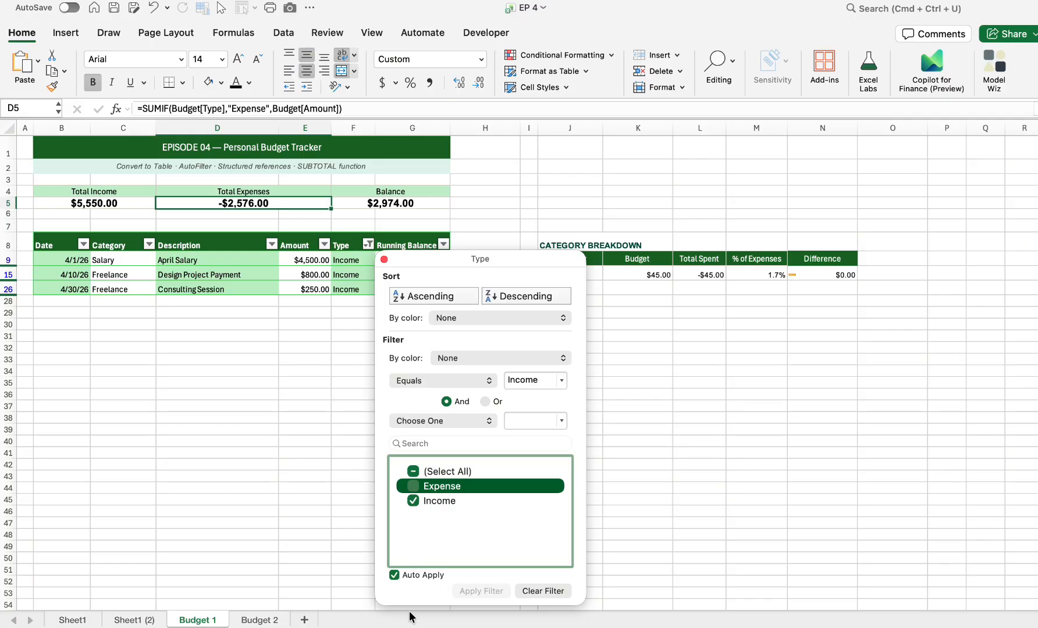
# Turn off Auto Apply in the Type filter, include Expense alongside Income, and apply the filter manually.
pyautogui.click(394, 575)
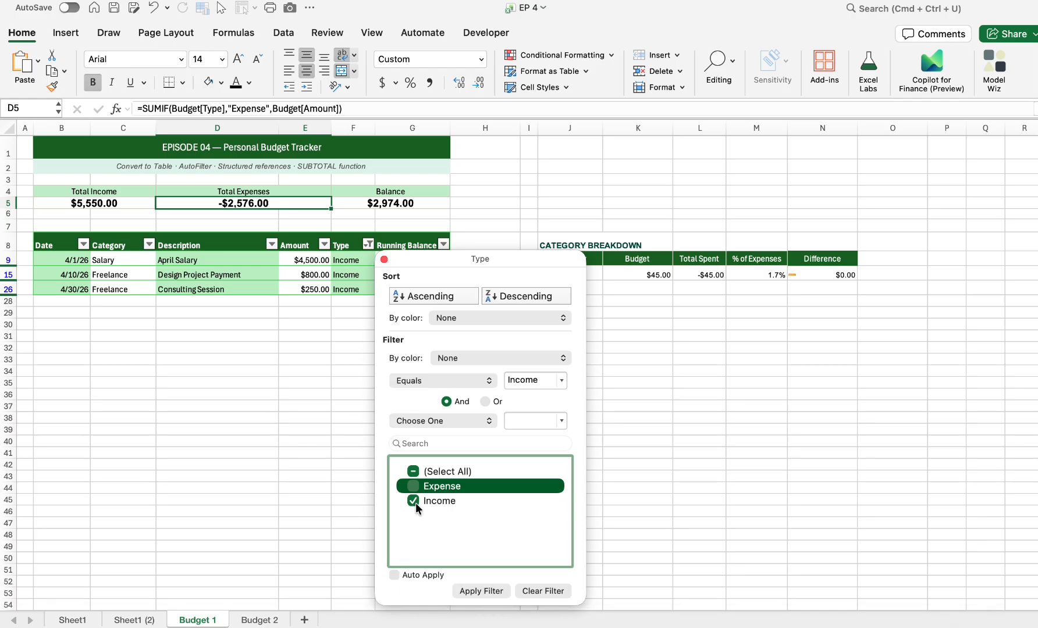
pyautogui.click(414, 487)
pyautogui.click(473, 591)
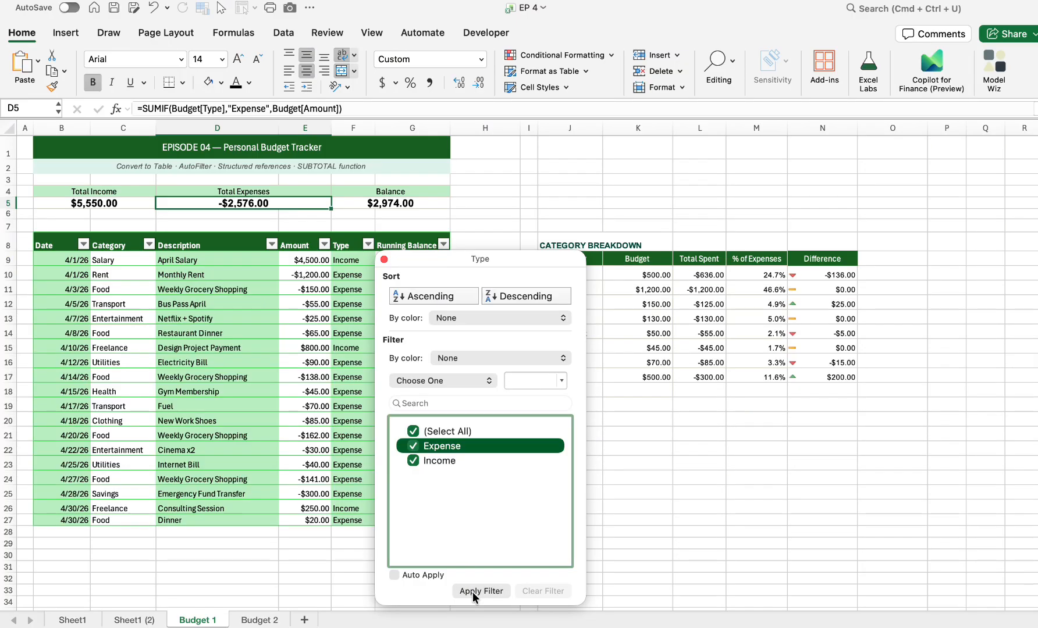
# Turn Auto Apply back on and exclude Expense from the Type filter, leaving only Income selected.
pyautogui.click(395, 574)
pyautogui.click(413, 446)
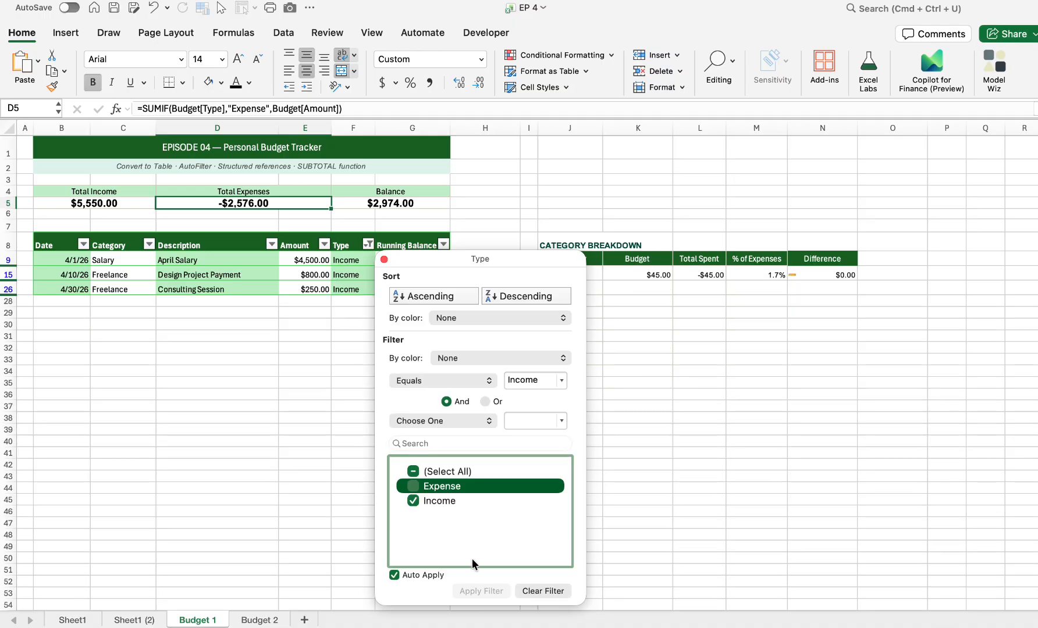
pyautogui.click(384, 259)
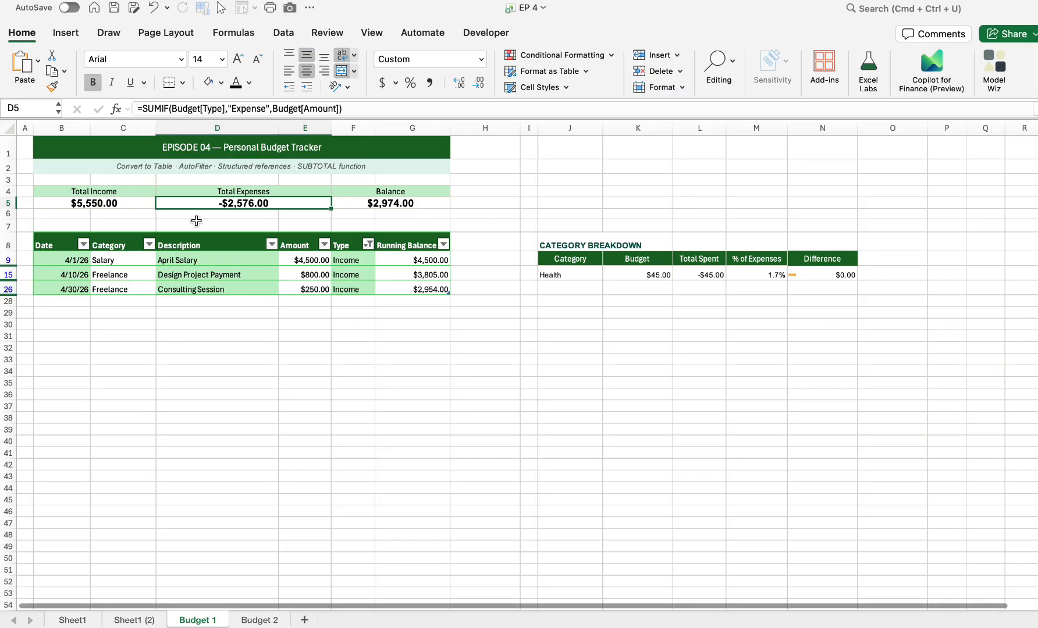
# Clear the Type column's filter to show all transactions in the Budget table.
pyautogui.click(572, 244)
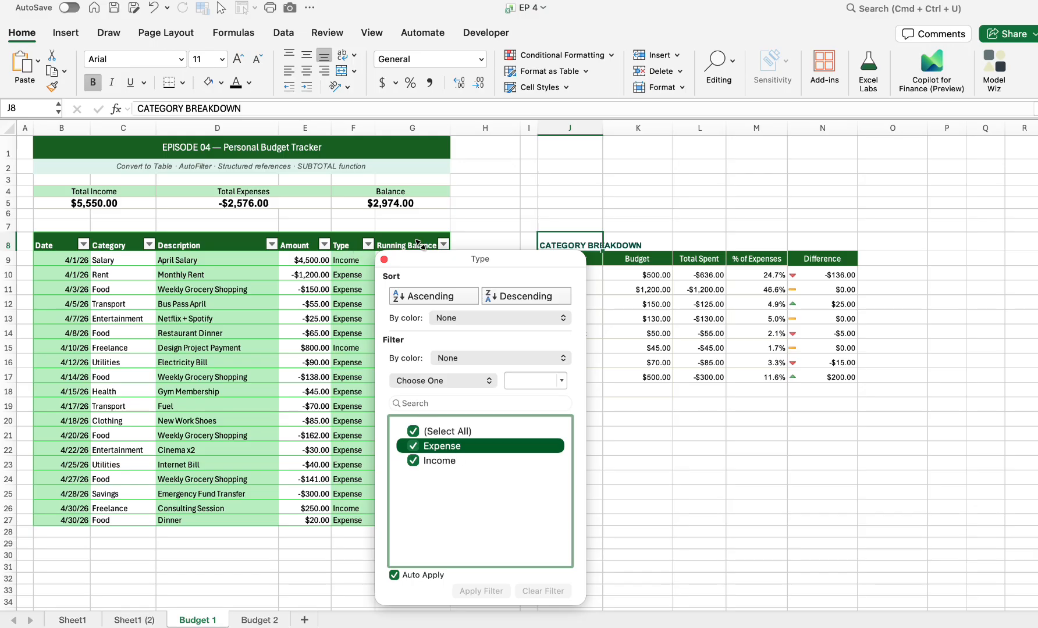
pyautogui.click(135, 245)
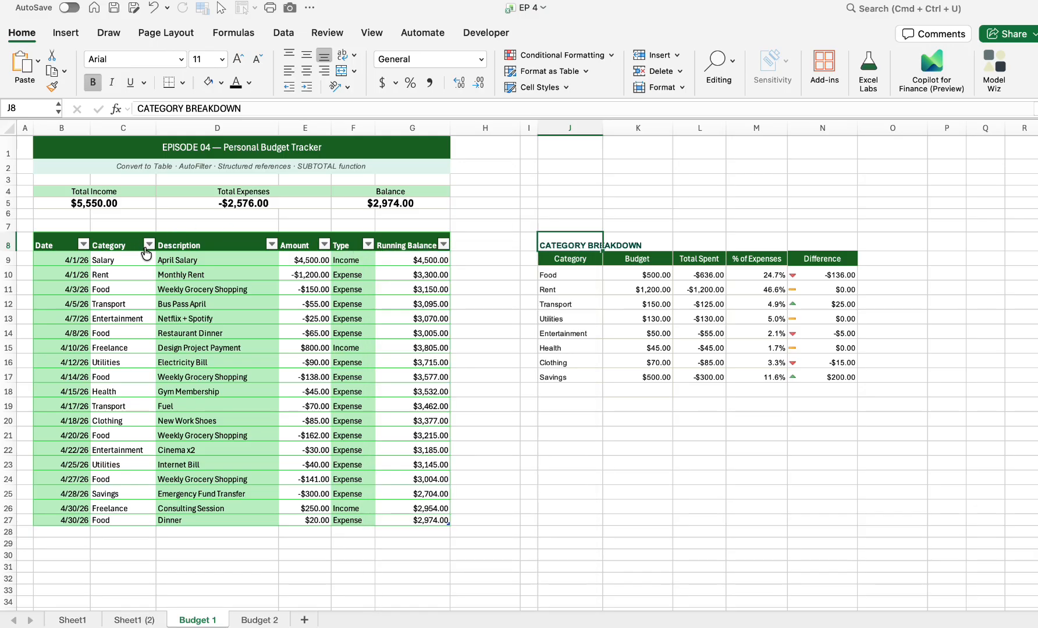
# Filter the Budget table's Category column to show only Clothing transactions.
pyautogui.click(149, 245)
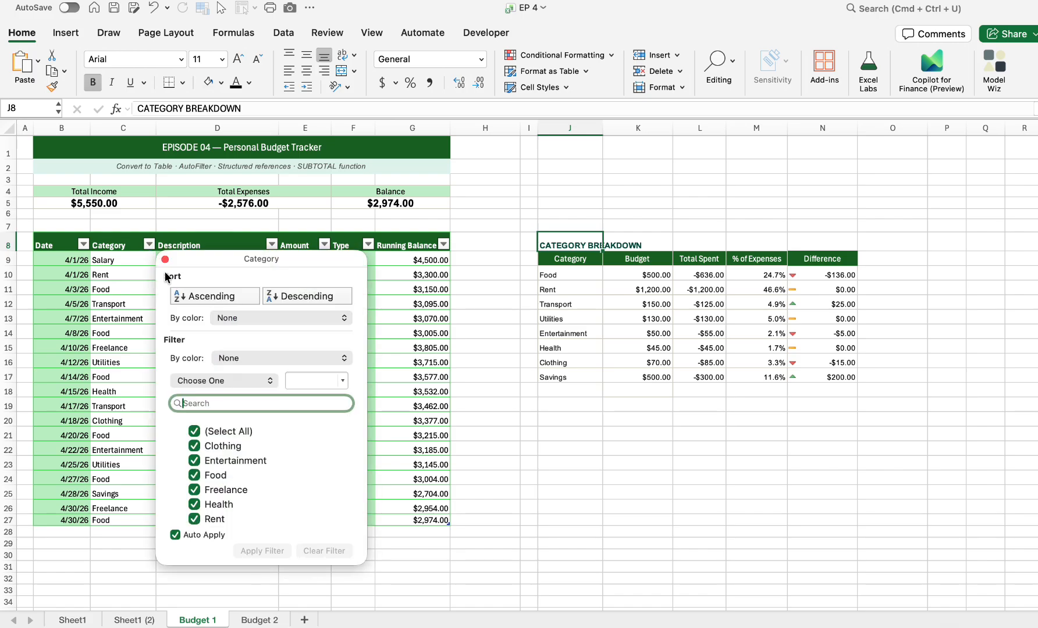
pyautogui.click(194, 431)
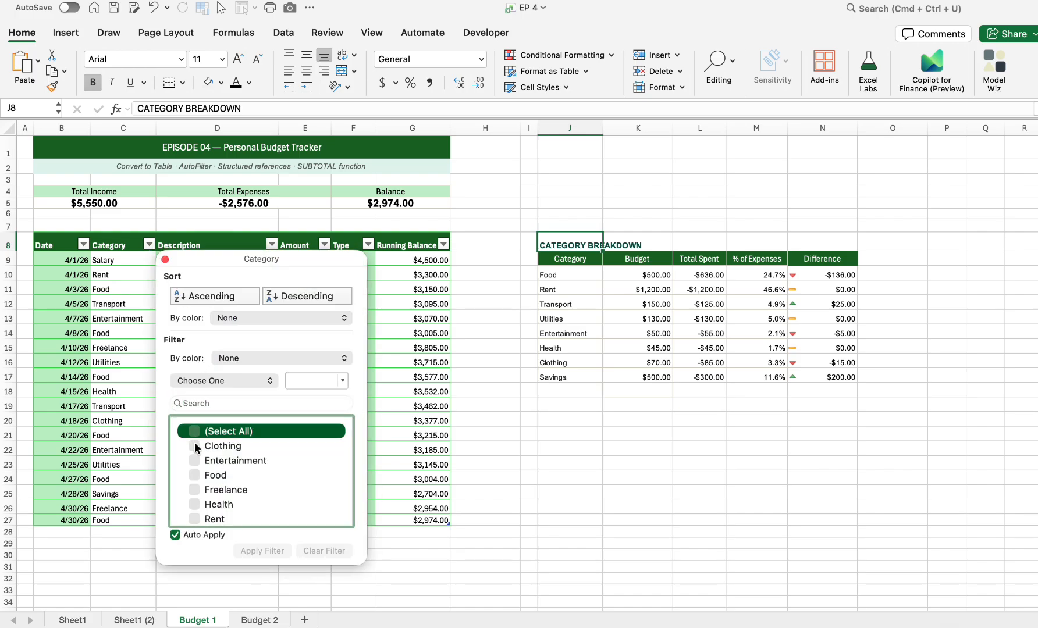
pyautogui.click(195, 445)
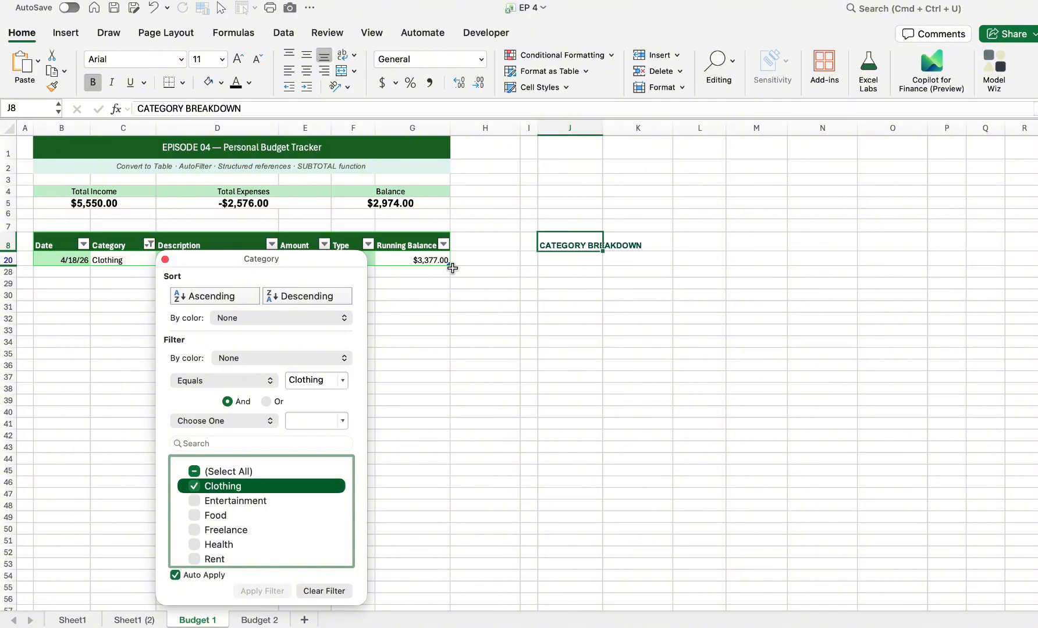
pyautogui.click(440, 283)
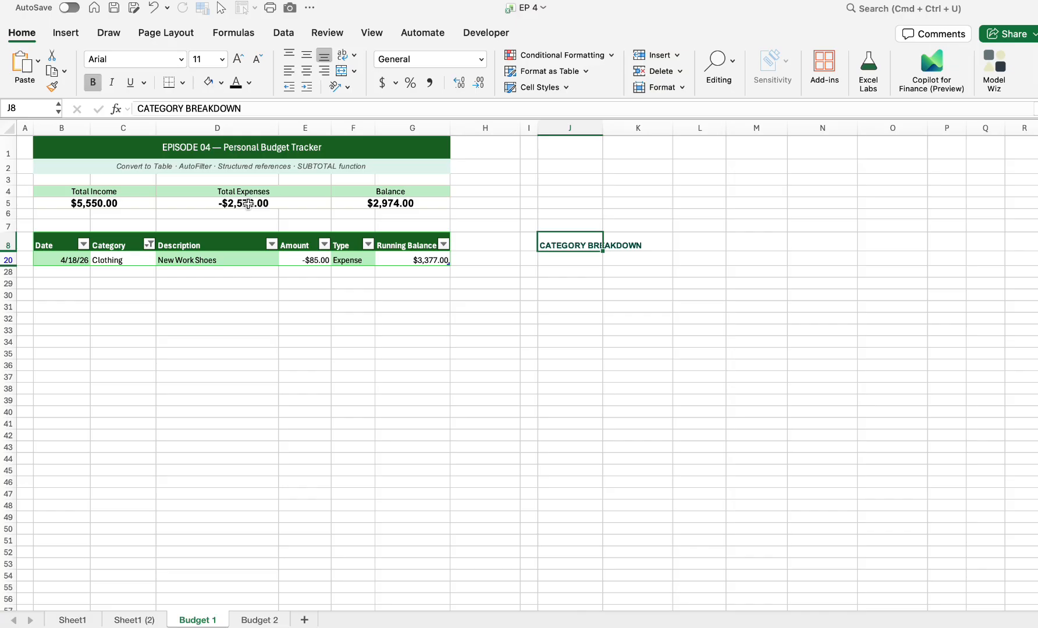
# Add Entertainment to the Category filter alongside Clothing.
pyautogui.click(153, 244)
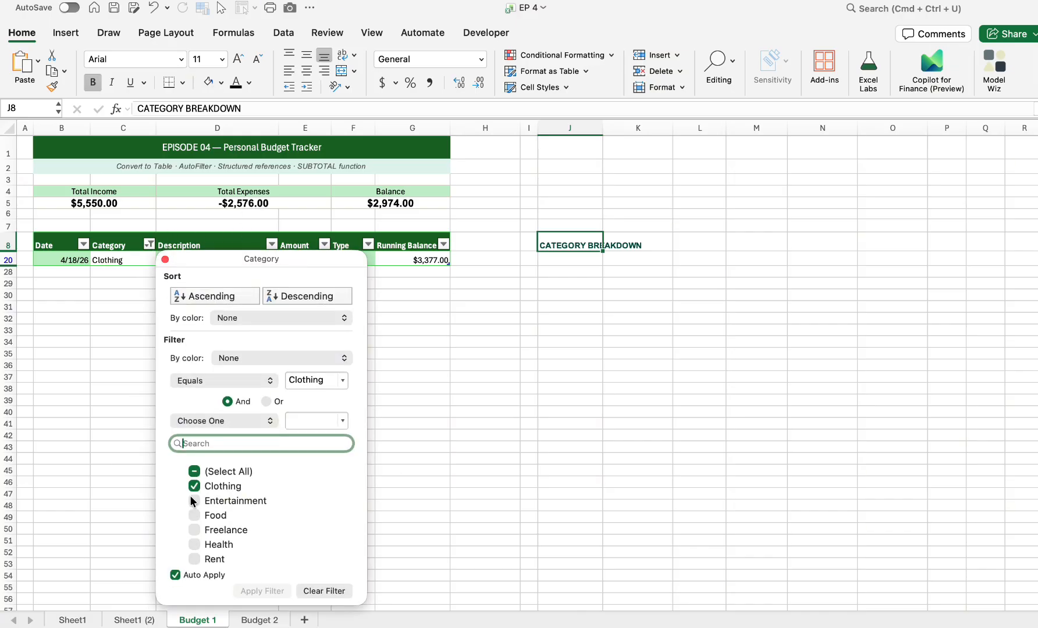
pyautogui.click(192, 499)
pyautogui.click(130, 440)
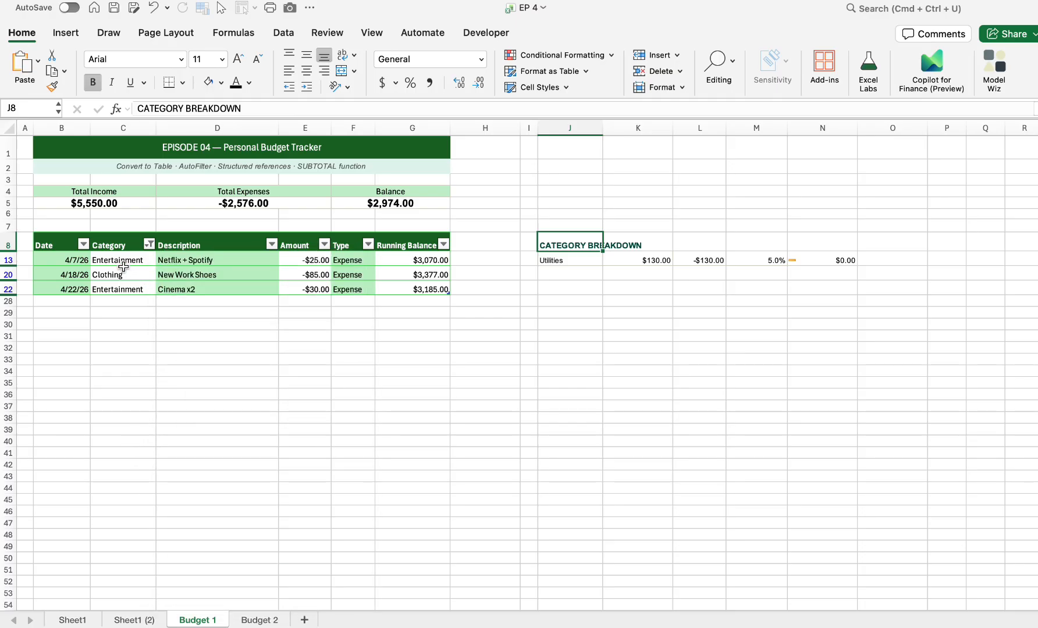
# Clear the Category column's filter to show every category again.
pyautogui.click(150, 246)
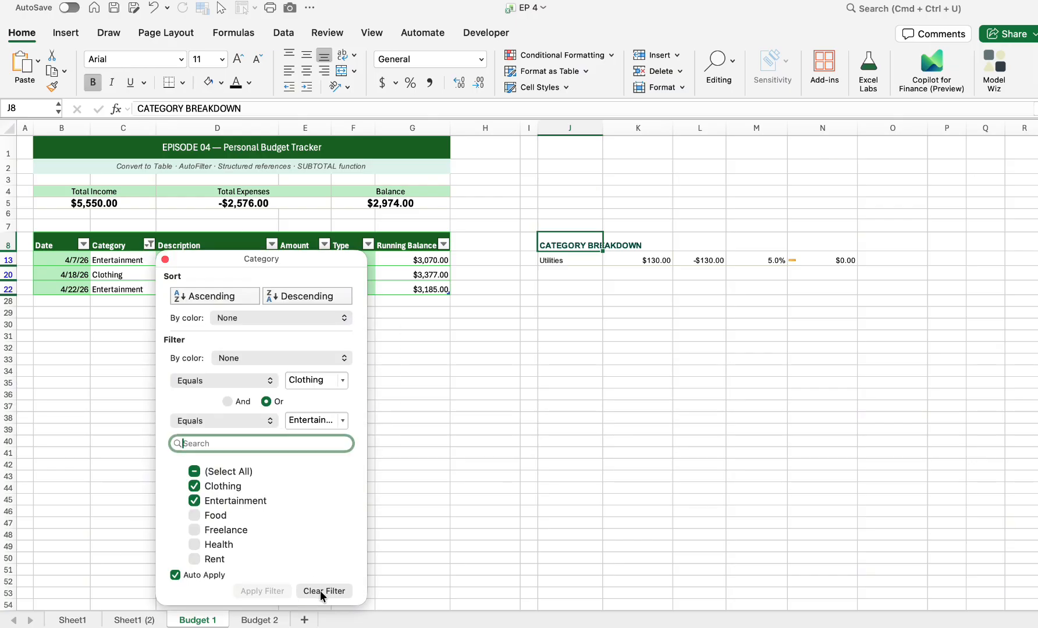
pyautogui.click(321, 590)
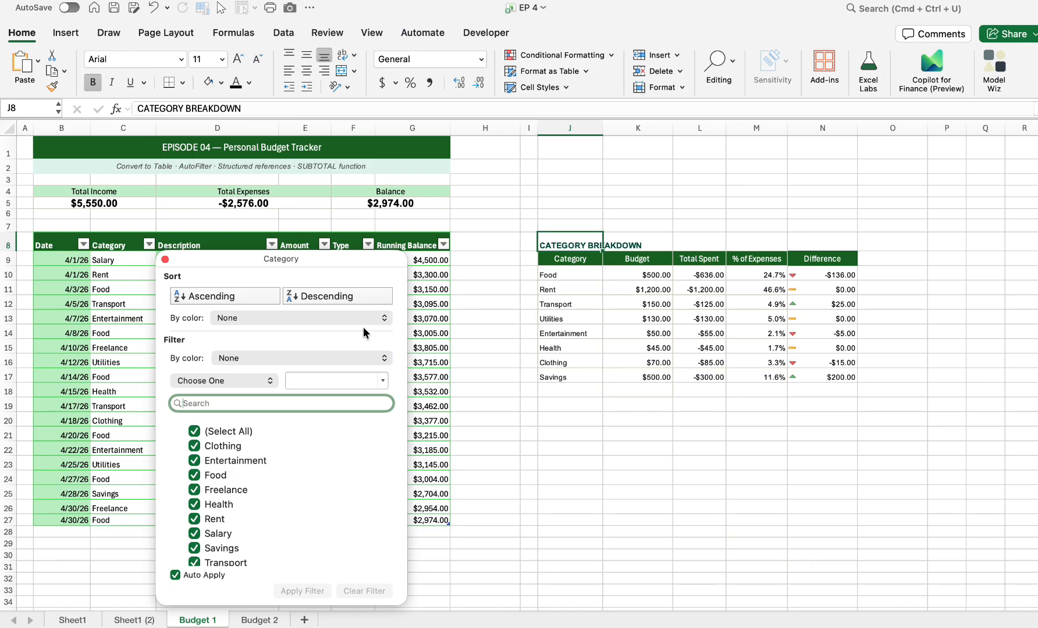
pyautogui.click(442, 337)
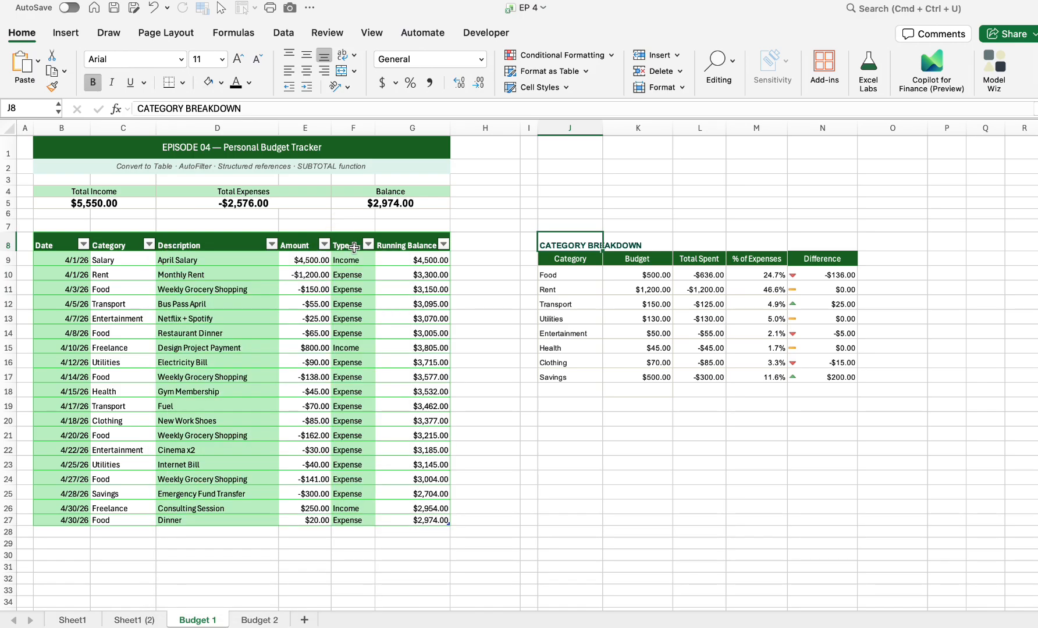
# Filter the Amount column with a Greater Than 0 condition and raise its threshold to 200.
pyautogui.click(324, 244)
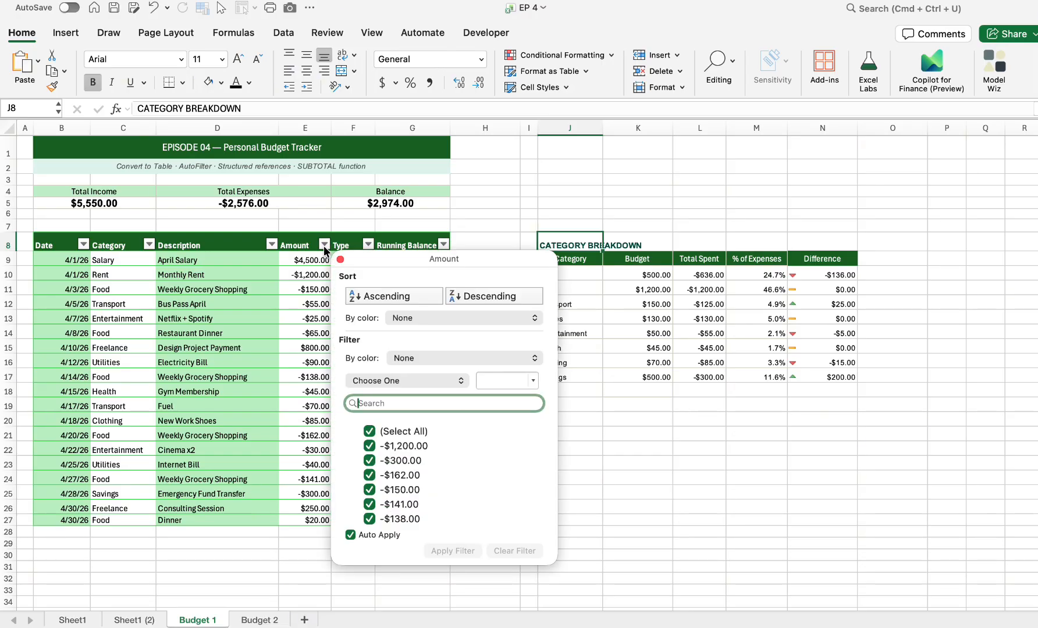
pyautogui.scroll(-5, 382, 438)
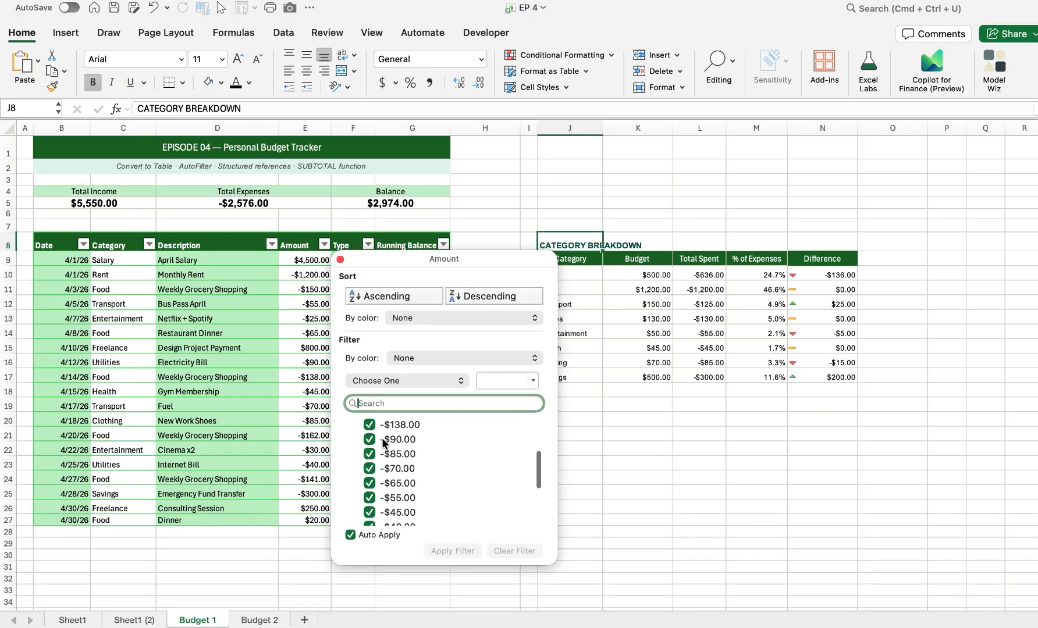
pyautogui.scroll(5, 381, 438)
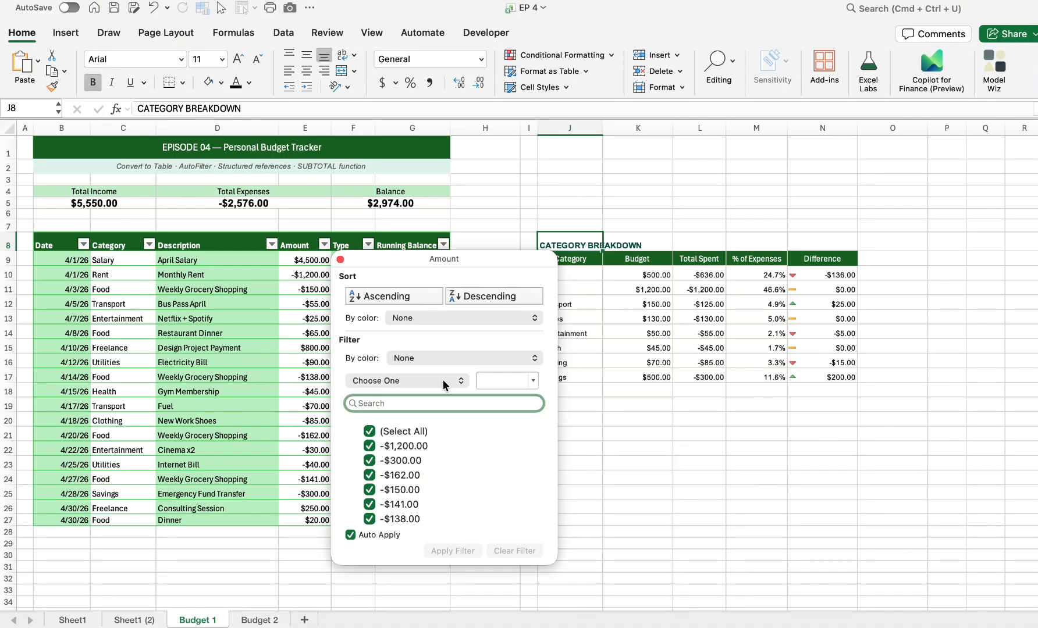
pyautogui.click(460, 381)
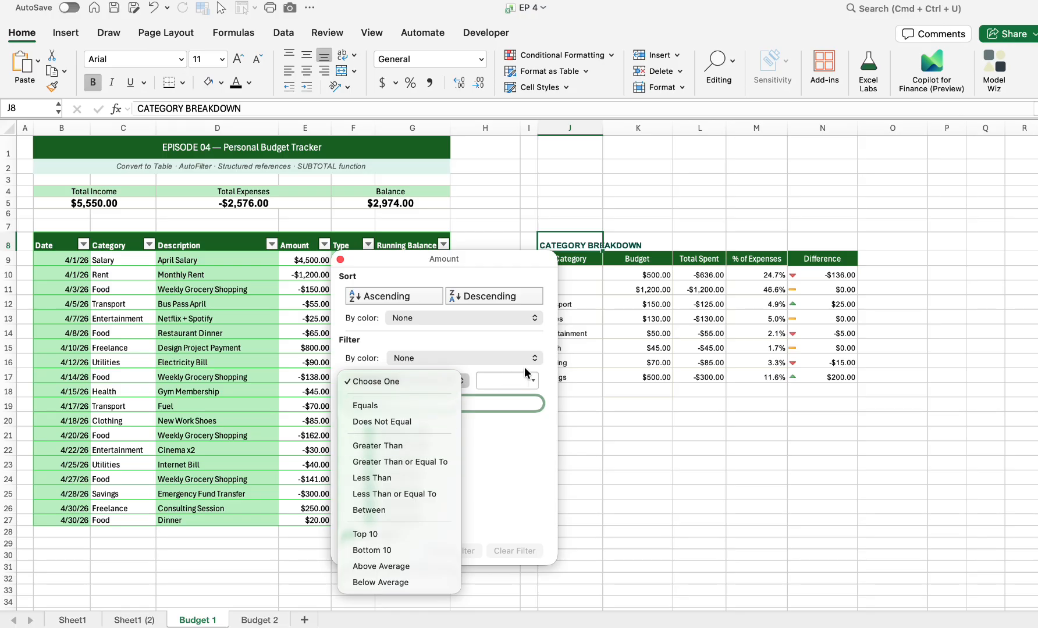
pyautogui.click(422, 446)
pyautogui.click(491, 383)
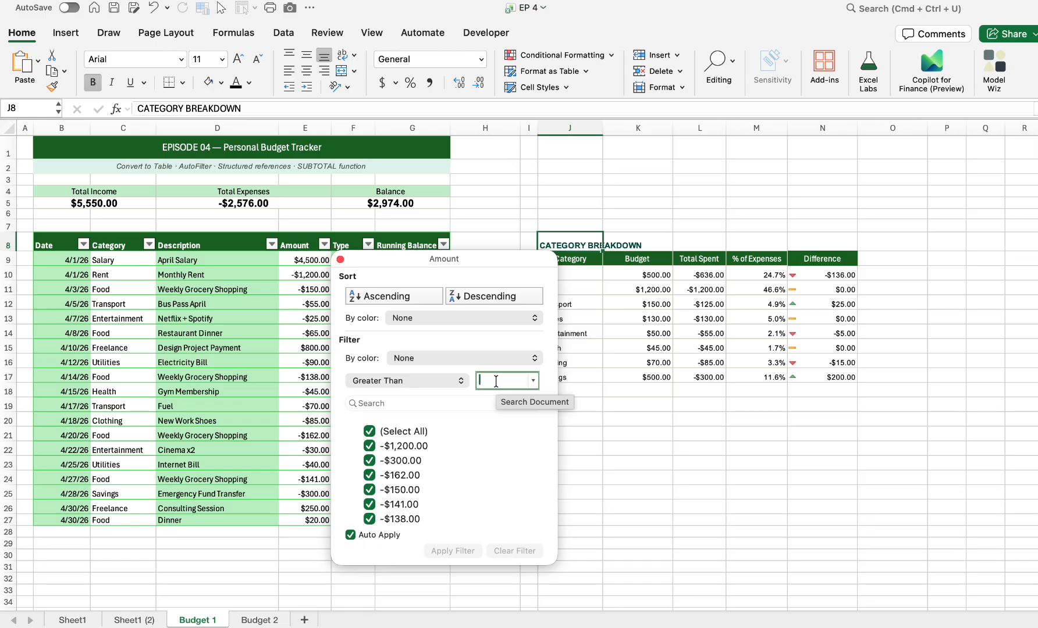
pyautogui.write('2')
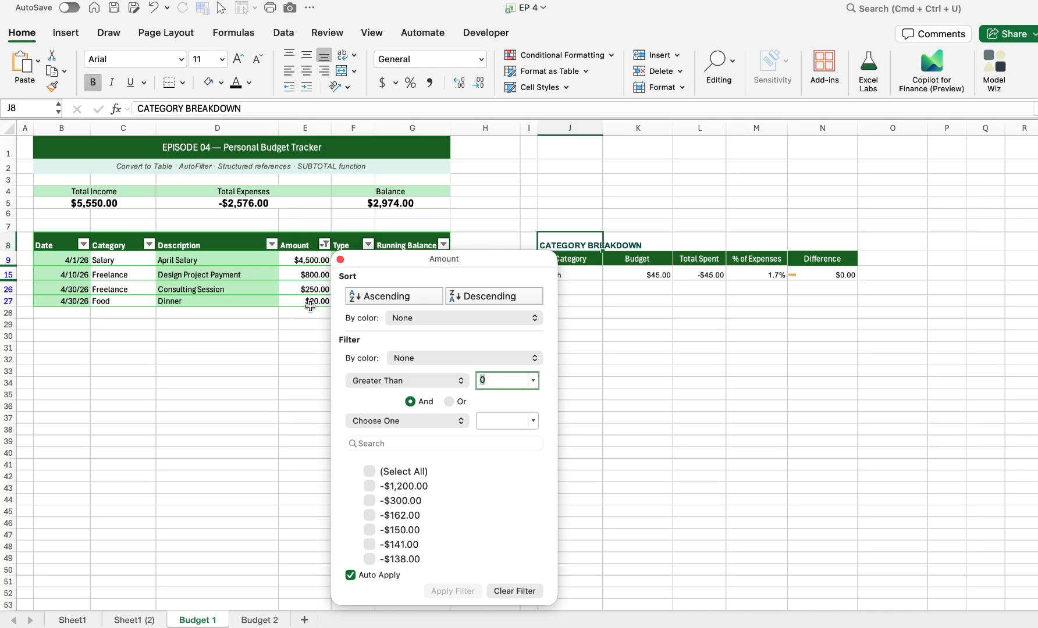
pyautogui.press('BackSpace')
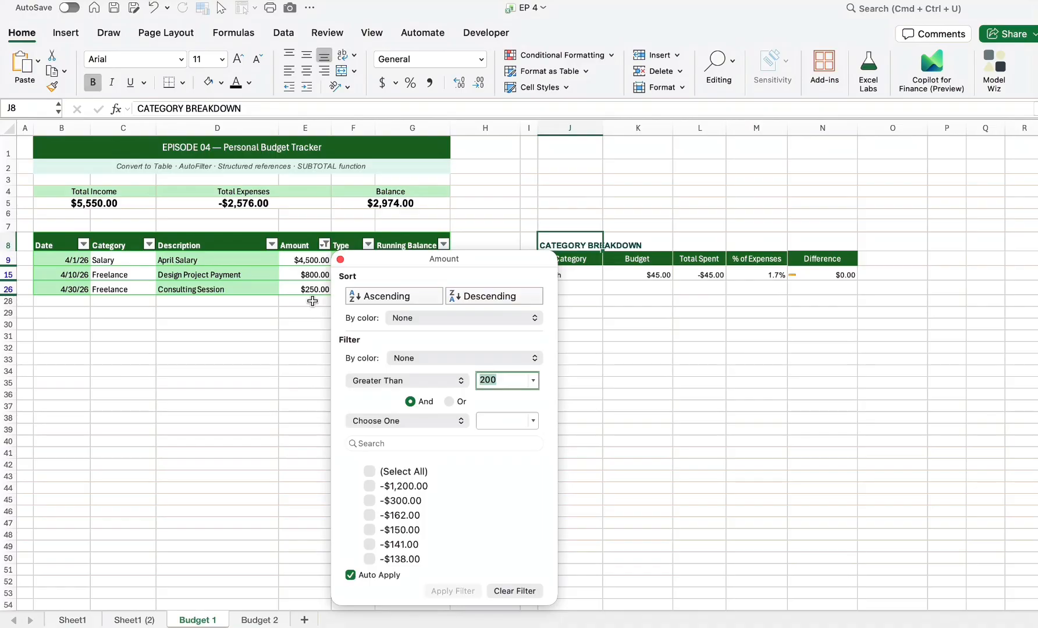
# Add a second And condition to the Amount filter, limiting amounts to Less Than 1000.
pyautogui.click(460, 422)
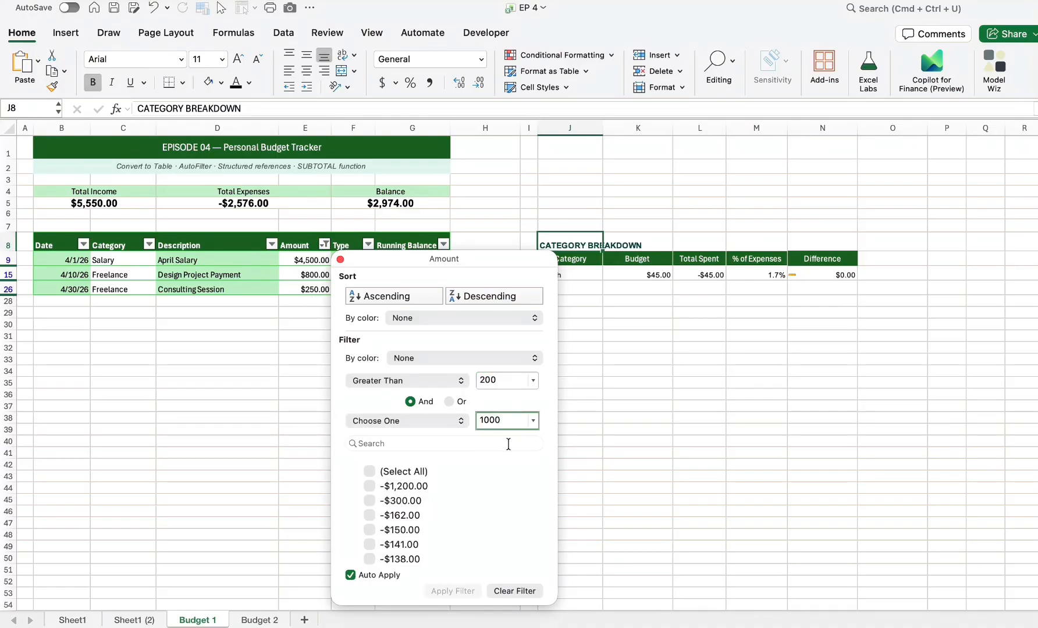
pyautogui.click(509, 444)
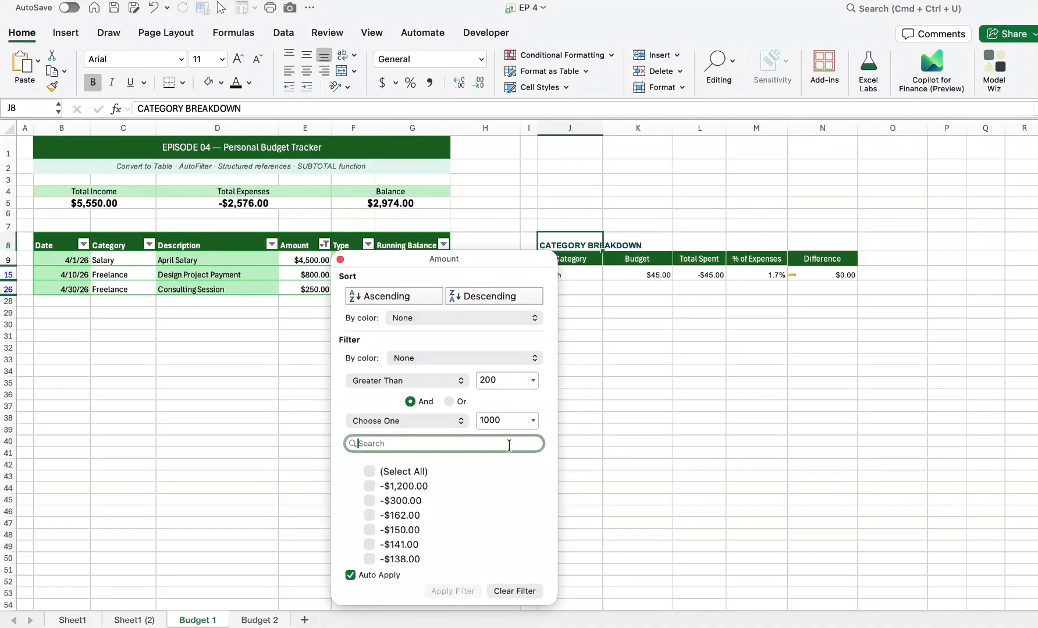
pyautogui.click(458, 418)
pyautogui.click(399, 520)
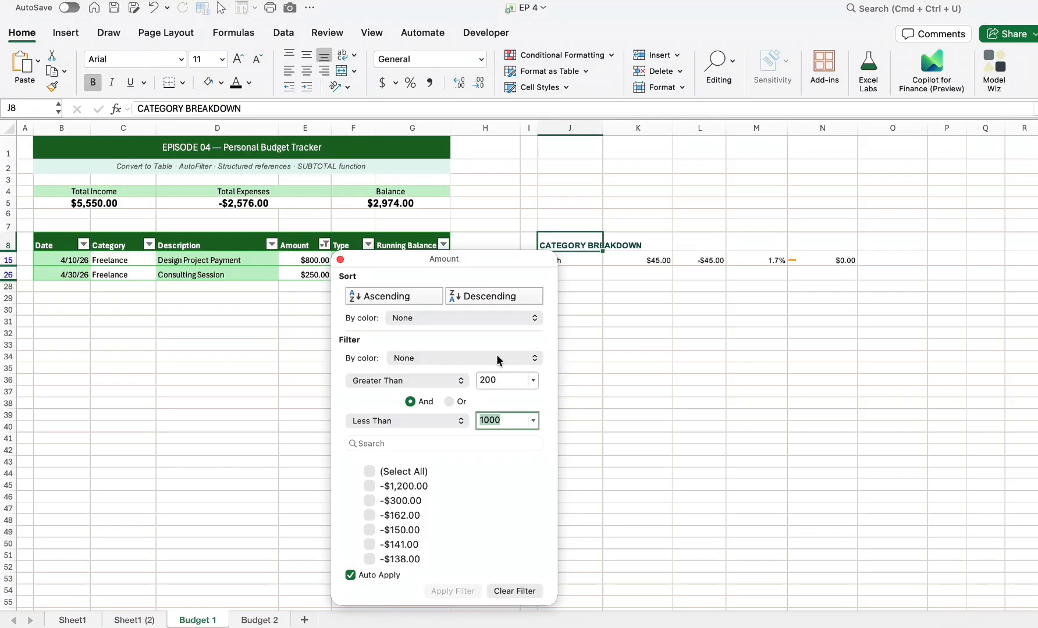
# Remove the Greater Than and Less Than conditions from the Amount column and filter it by Top 10 items.
pyautogui.click(524, 381)
pyautogui.click(461, 382)
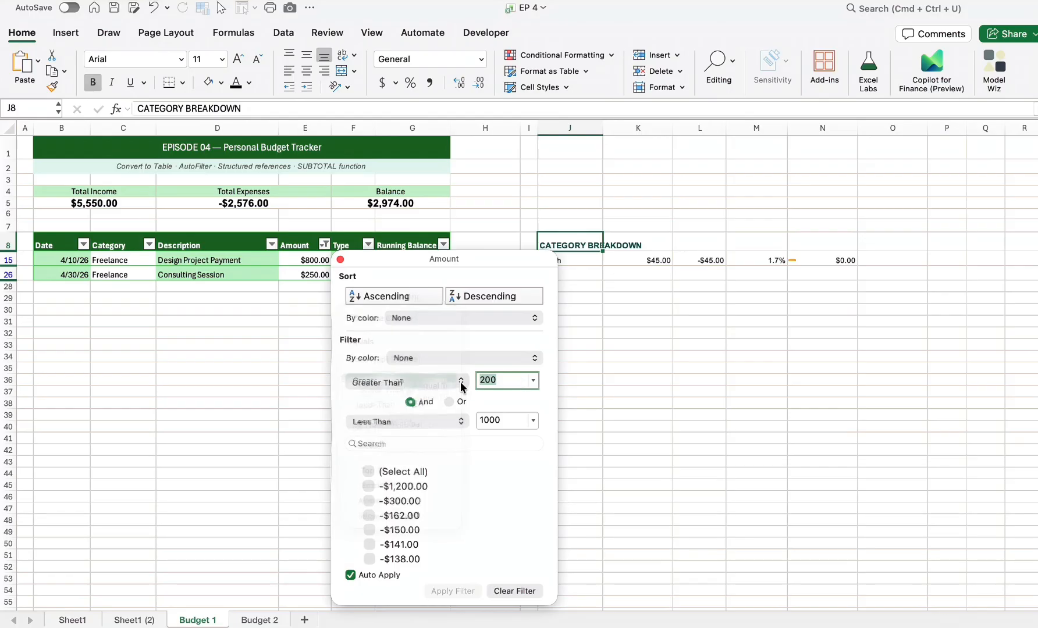
pyautogui.click(435, 322)
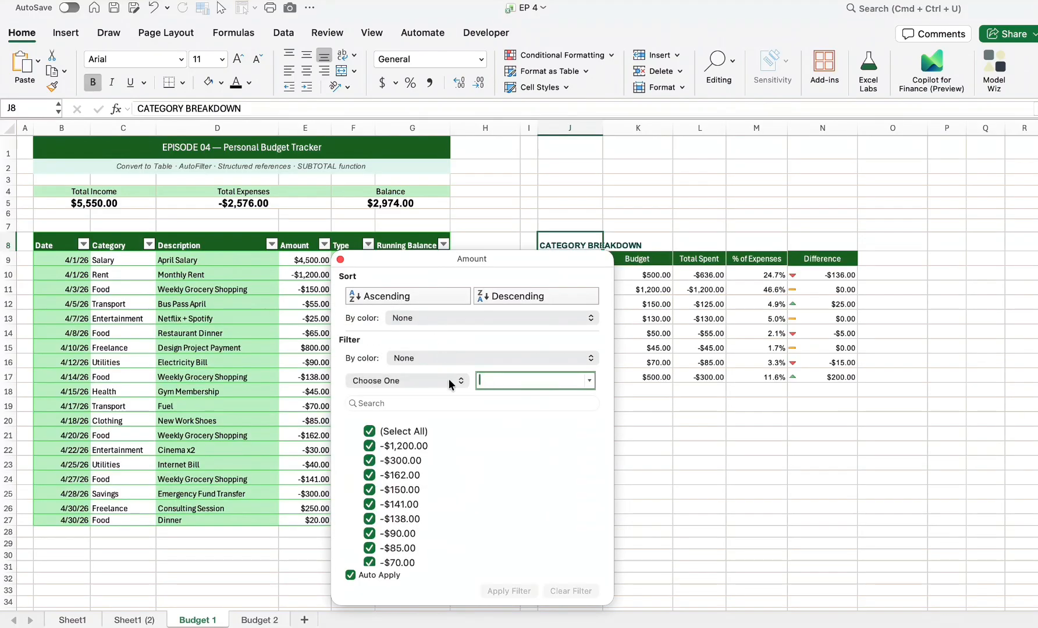
pyautogui.click(466, 380)
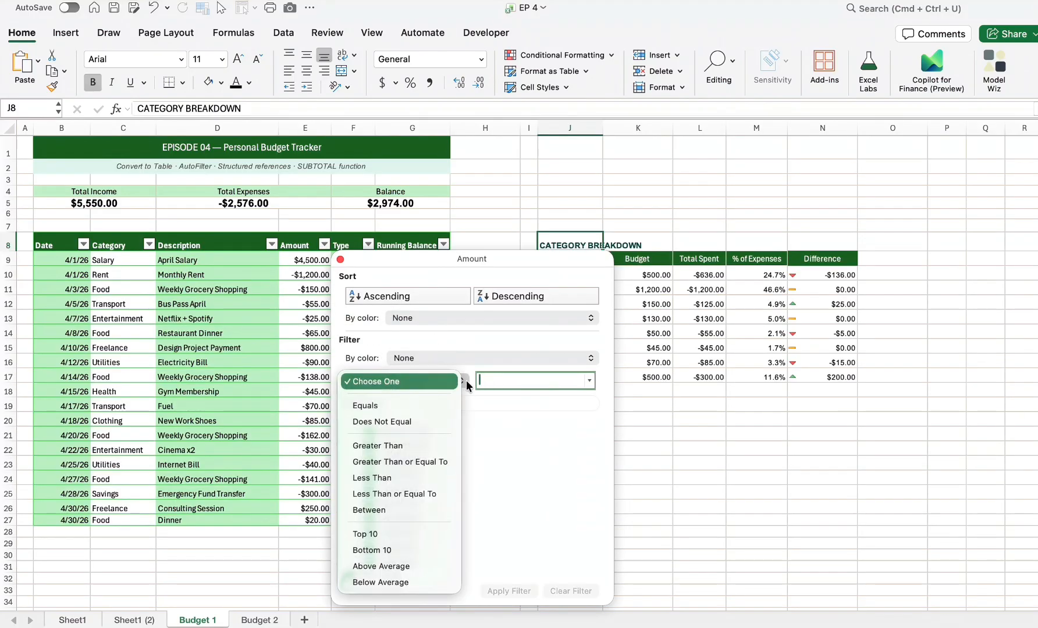
pyautogui.click(414, 539)
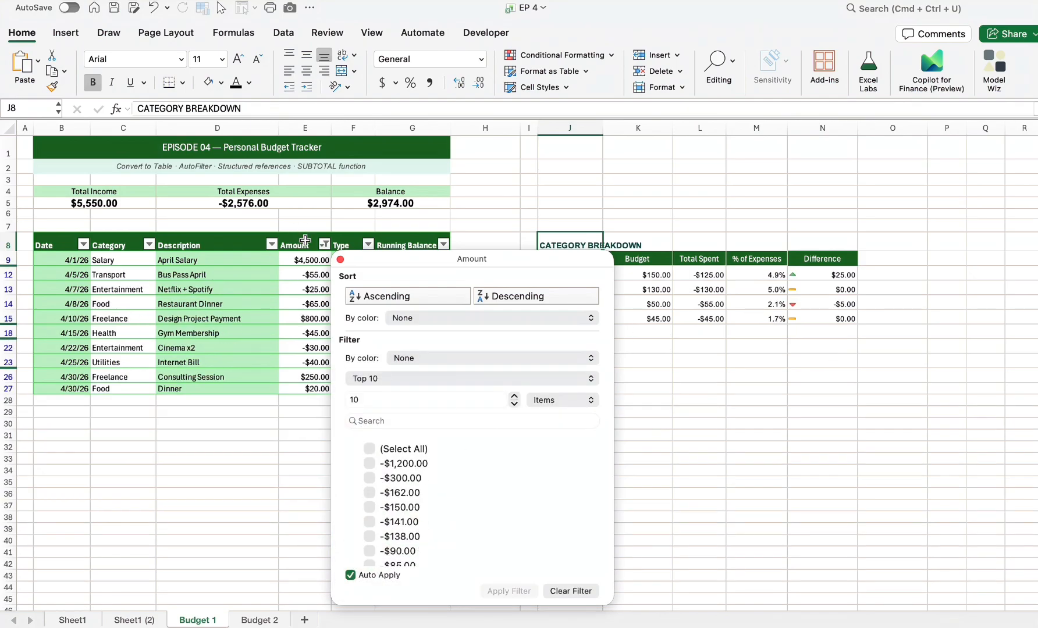
# Clear the Top 10 filter from the Amount column and close its filter options.
pyautogui.click(570, 591)
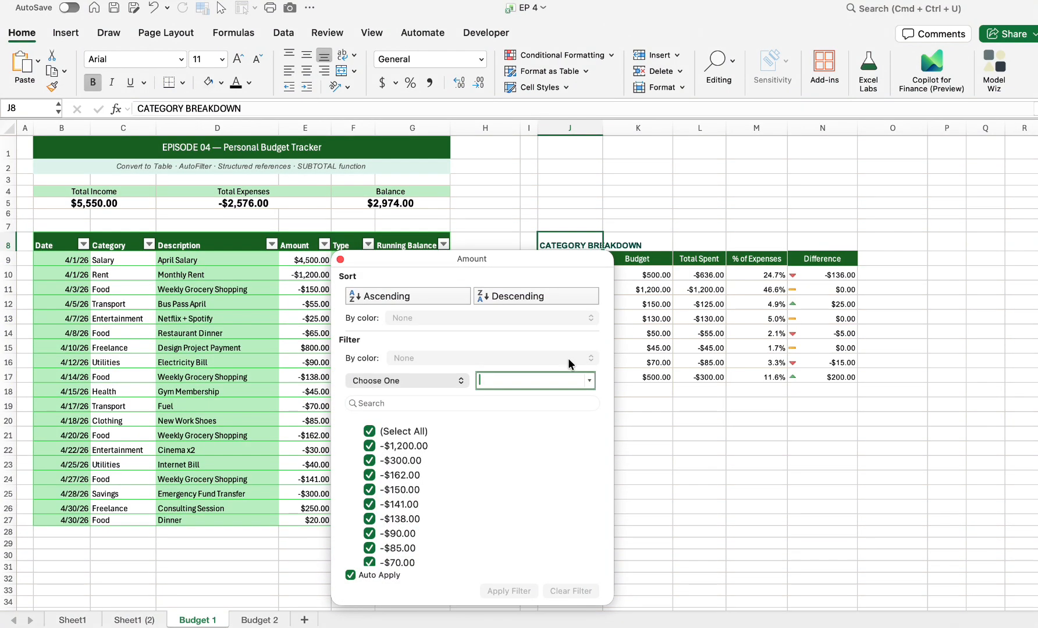
pyautogui.click(463, 379)
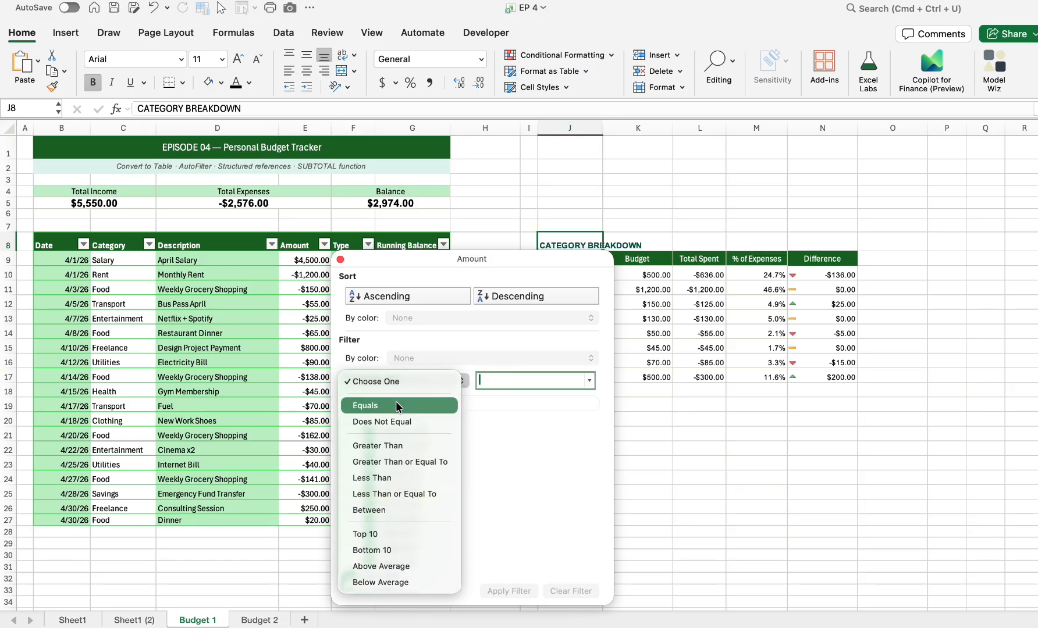
pyautogui.click(519, 461)
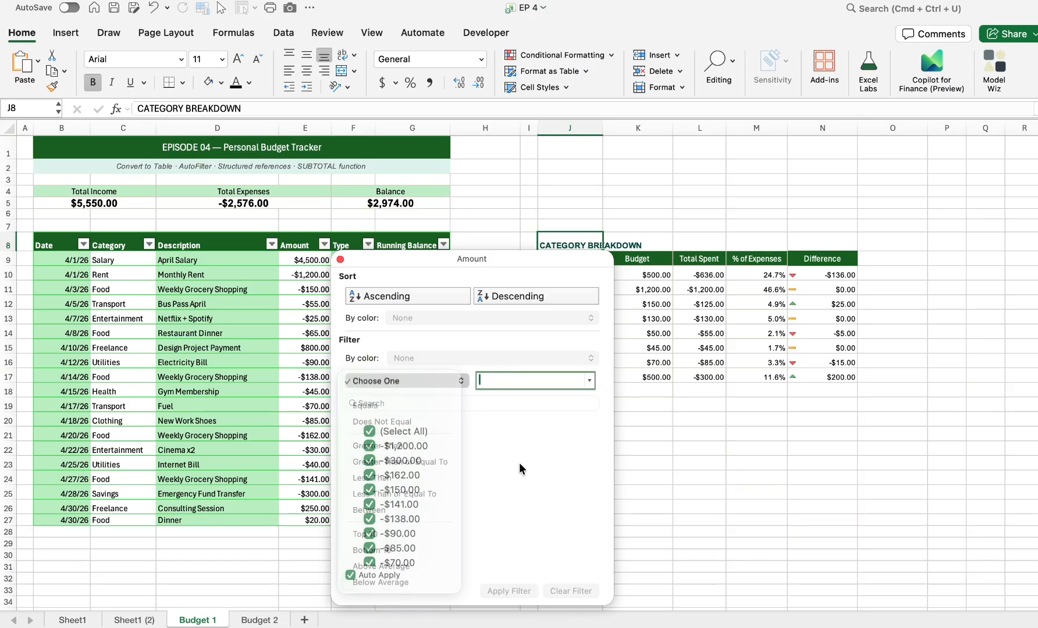
pyautogui.click(341, 258)
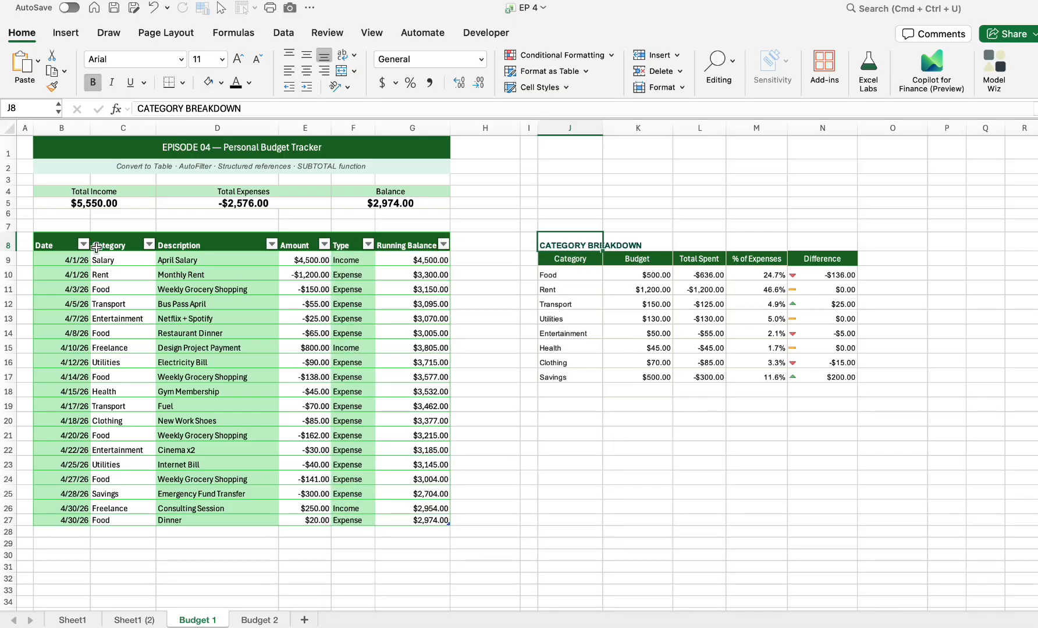
# Filter the Date column with a Before condition set to 4/15/26.
pyautogui.click(83, 245)
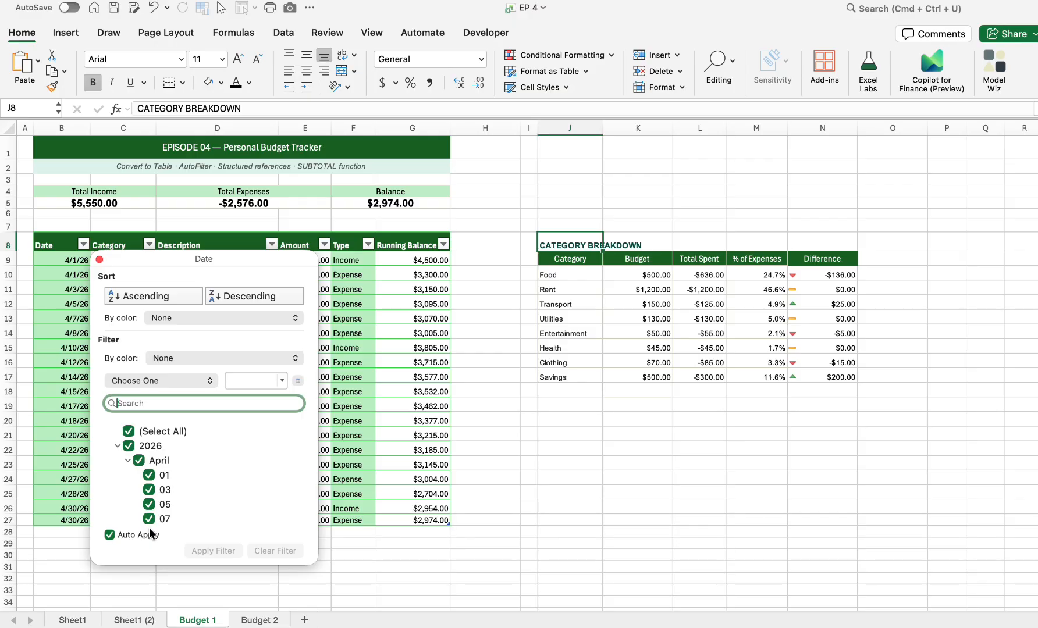
pyautogui.click(208, 380)
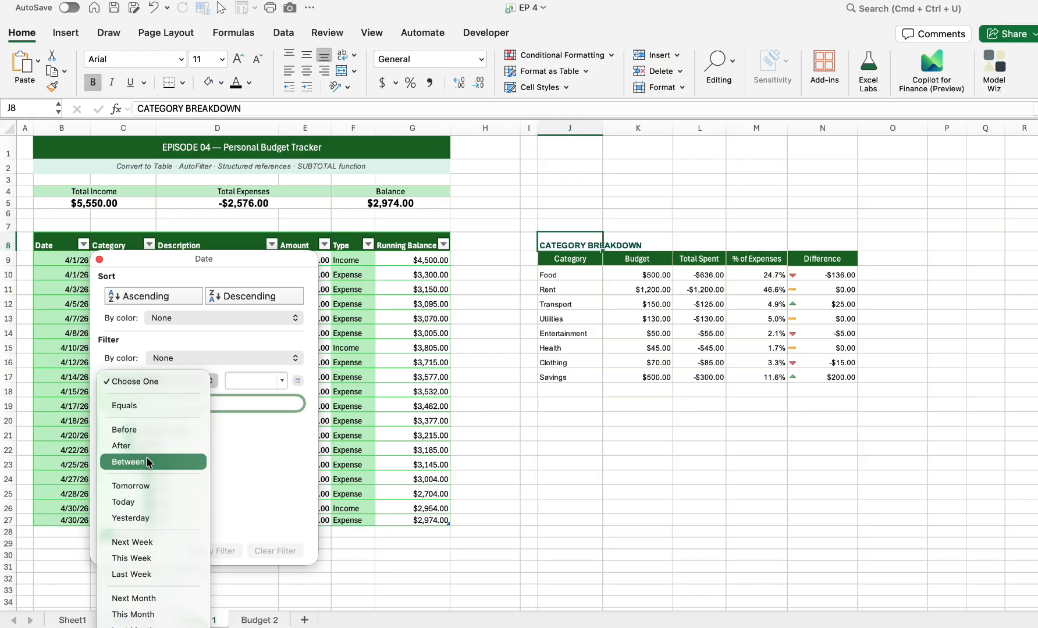
pyautogui.scroll(-3, 149, 479)
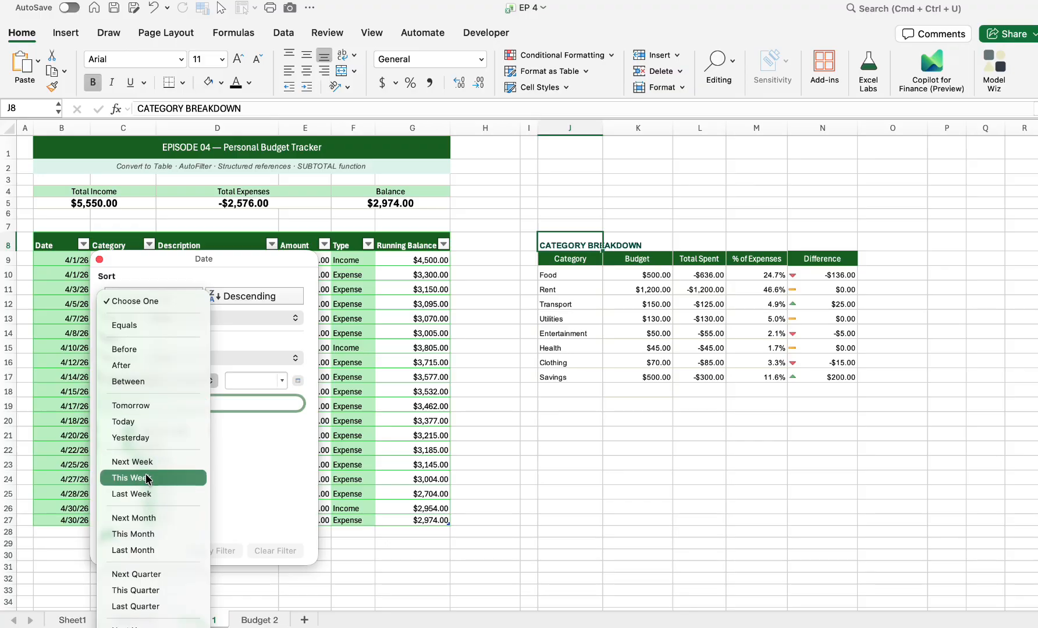
pyautogui.scroll(-3, 168, 515)
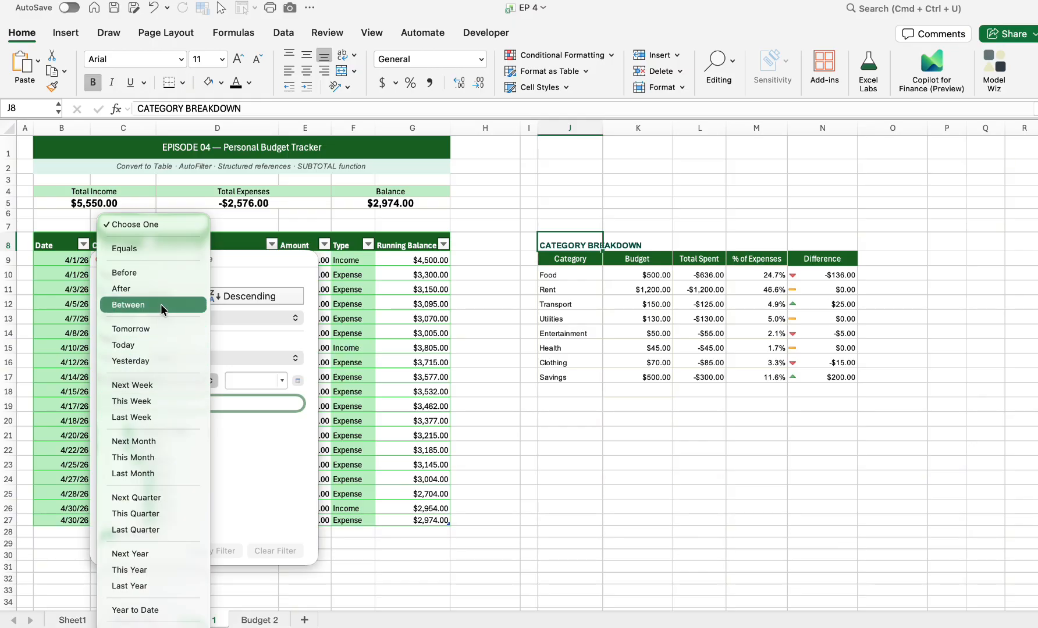
pyautogui.click(143, 279)
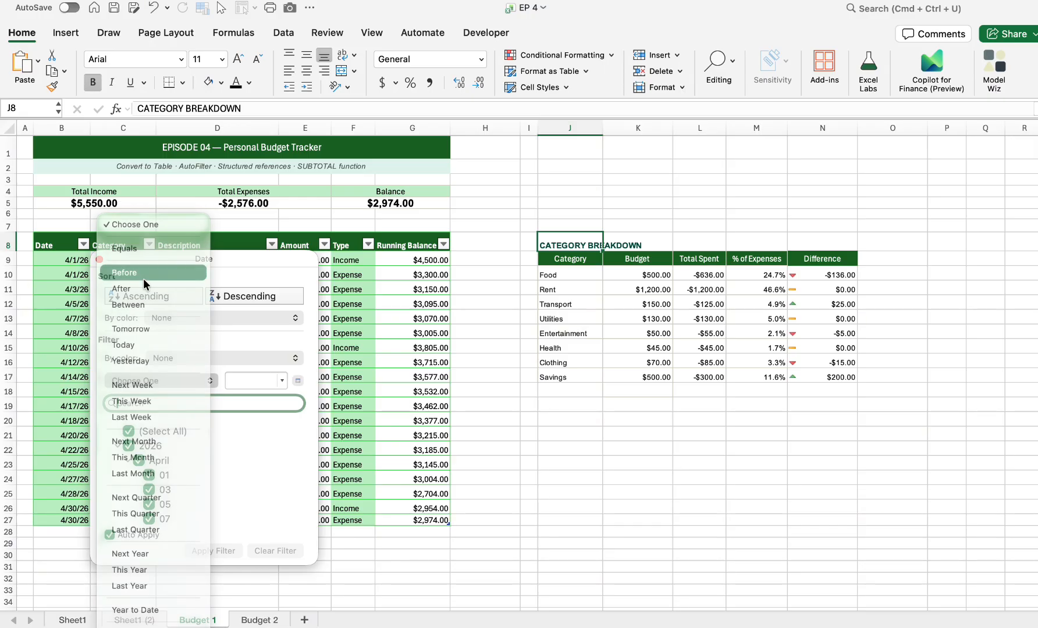
pyautogui.click(281, 380)
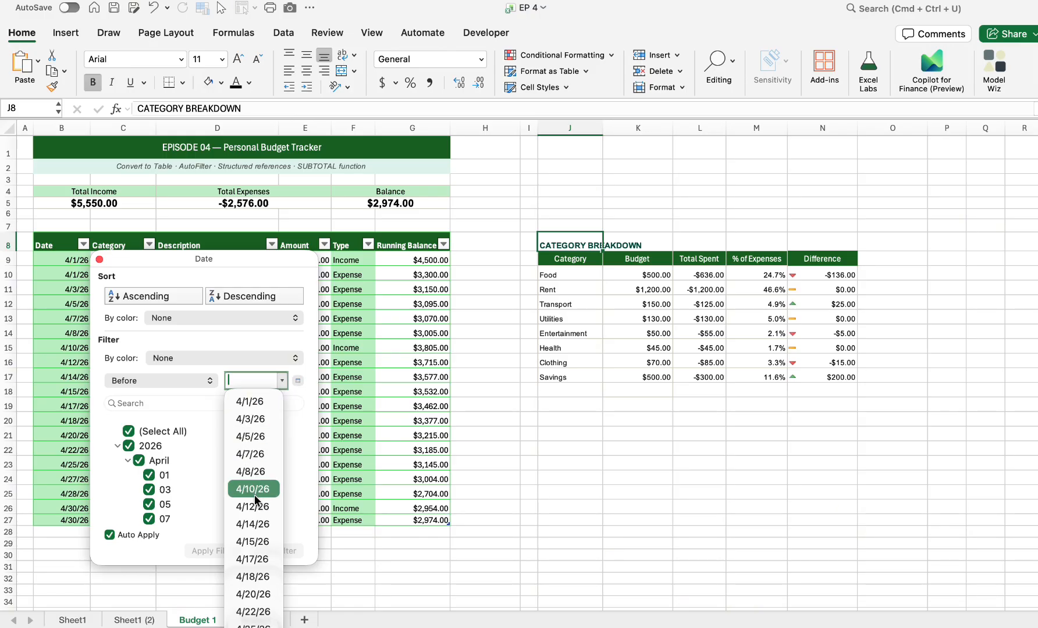
pyautogui.click(252, 542)
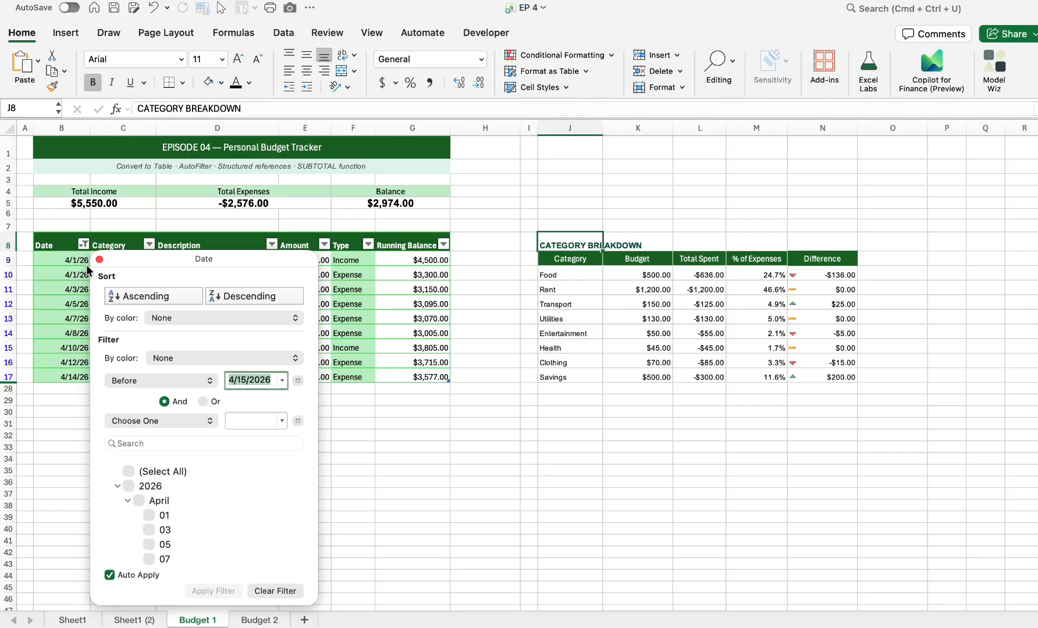
# Clear the Before condition from the Date column and close its filter options.
pyautogui.click(275, 590)
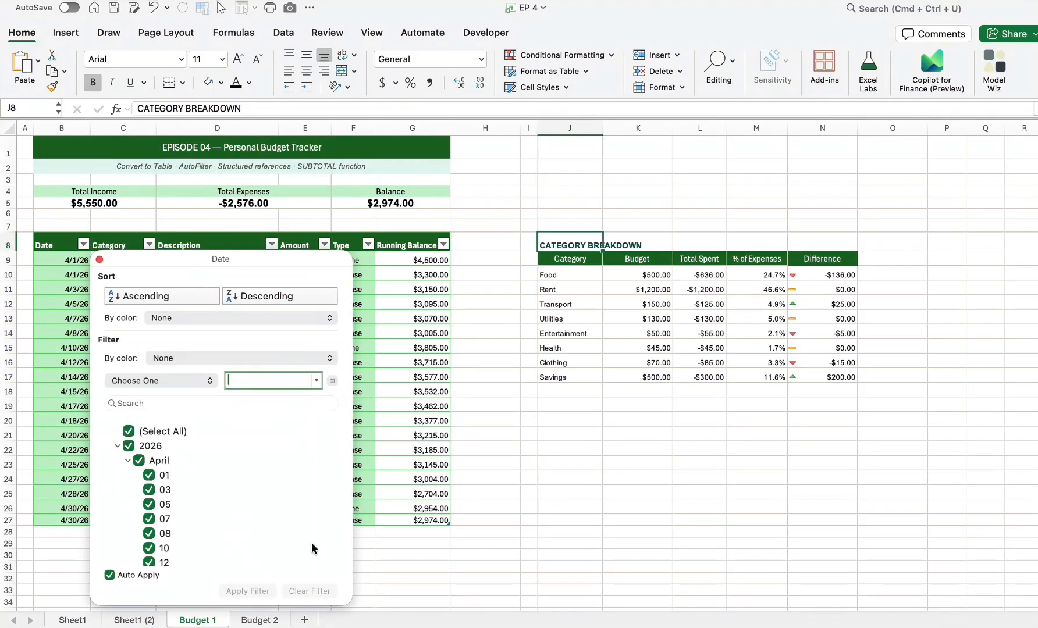
pyautogui.click(98, 260)
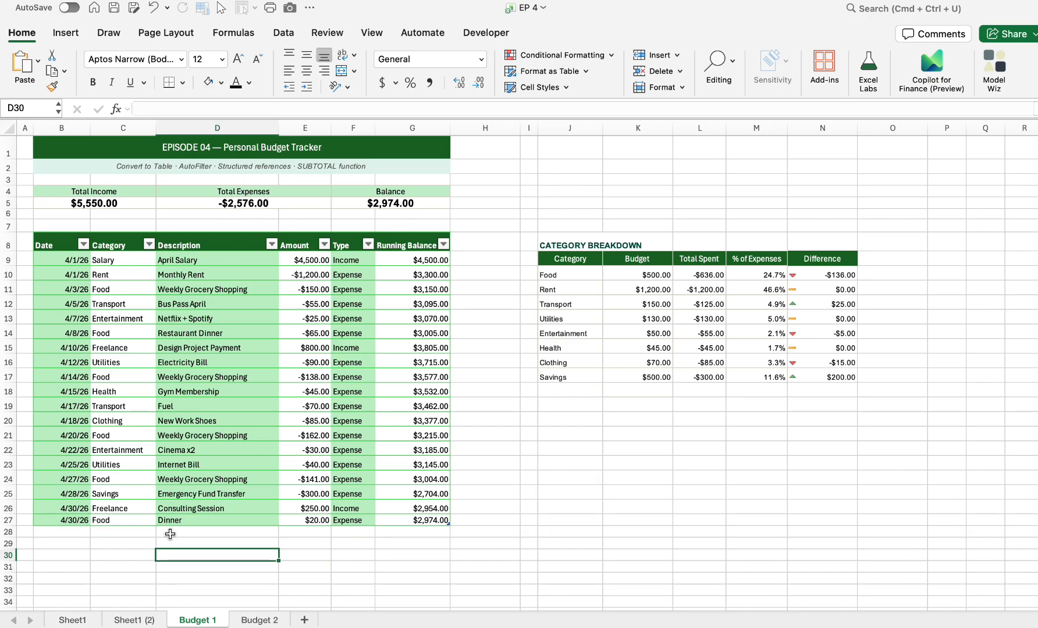
pyautogui.click(138, 560)
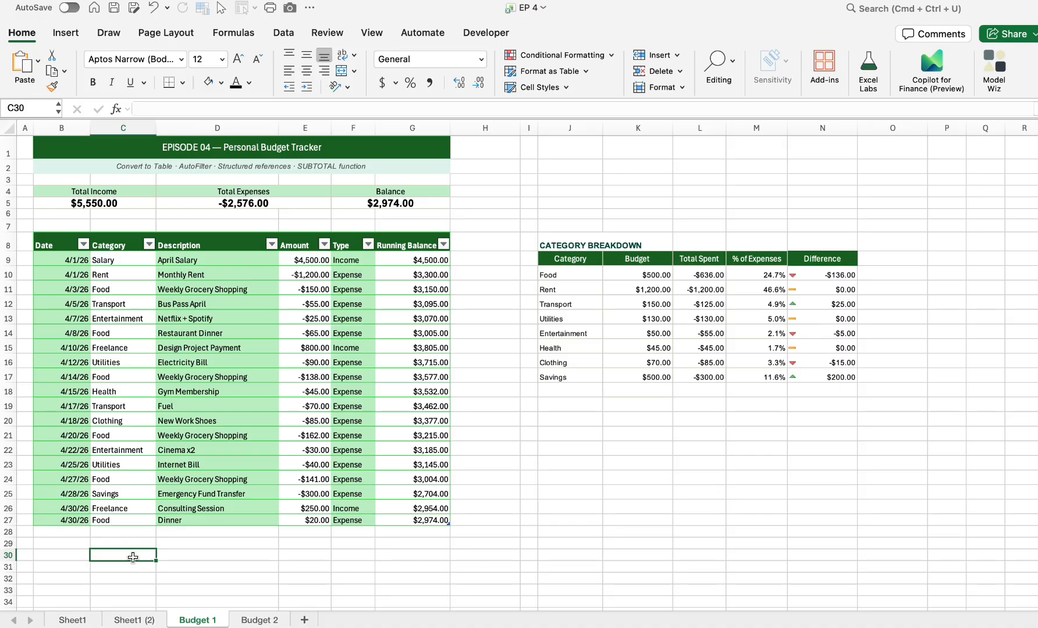
pyautogui.click(198, 558)
# Remove the partial entry in cell D31 below the table and start a SUBTOTAL formula there.
pyautogui.click(195, 569)
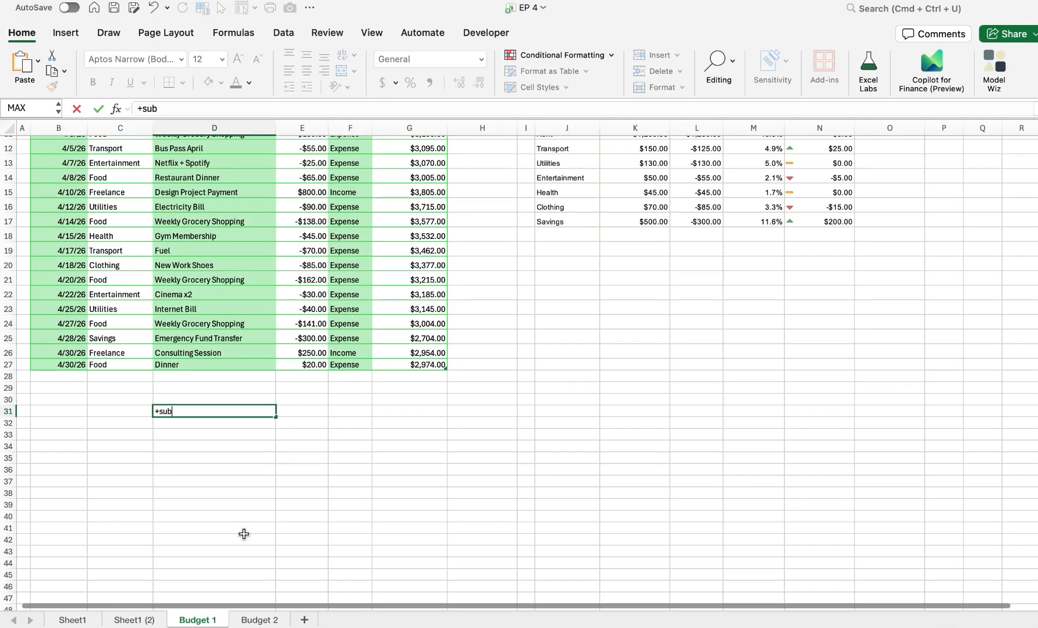
pyautogui.press('BackSpace')
pyautogui.press('BackSpace')
pyautogui.press('BackSpace')
pyautogui.press('BackSpace')
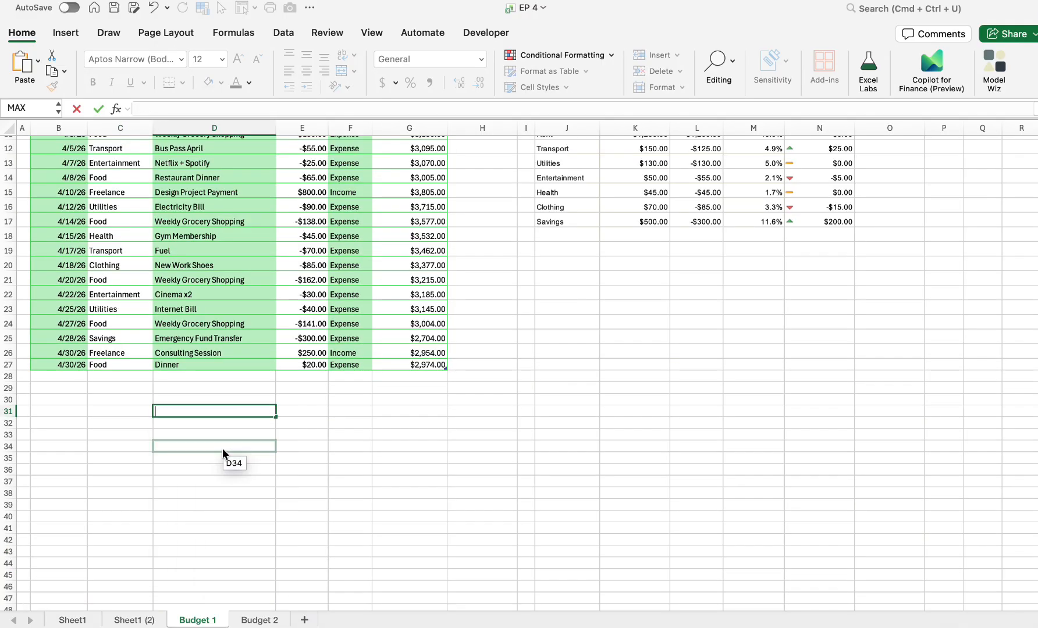
pyautogui.write('=SUBTOTAL(')
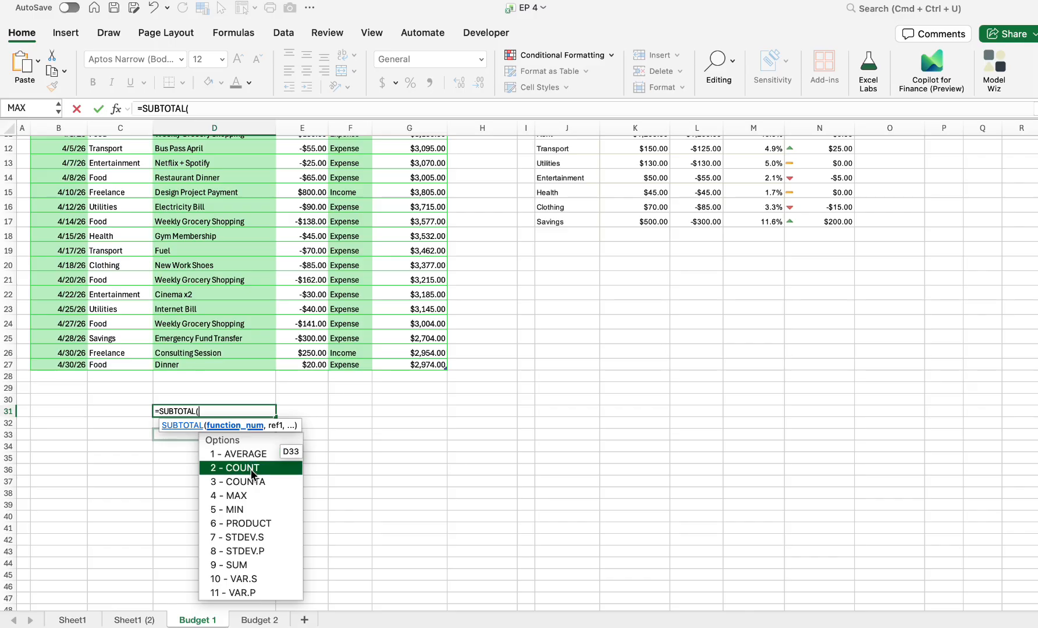
# Review the available SUBTOTAL function numbers and enter 109 (SUM) as the first argument.
pyautogui.scroll(-3, 250, 494)
pyautogui.scroll(3, 250, 495)
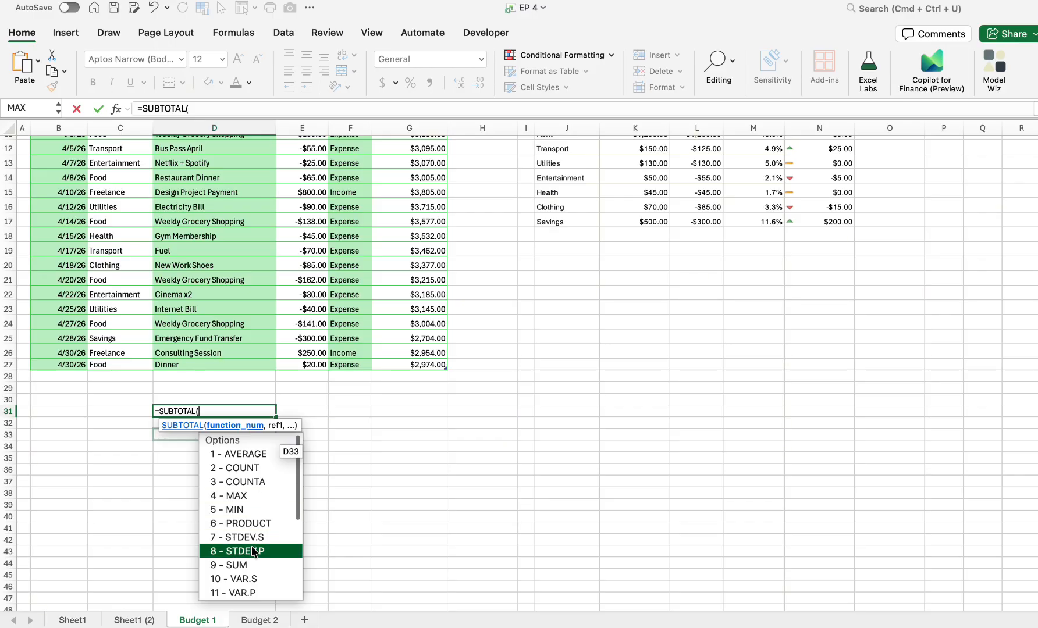
pyautogui.scroll(-2, 251, 581)
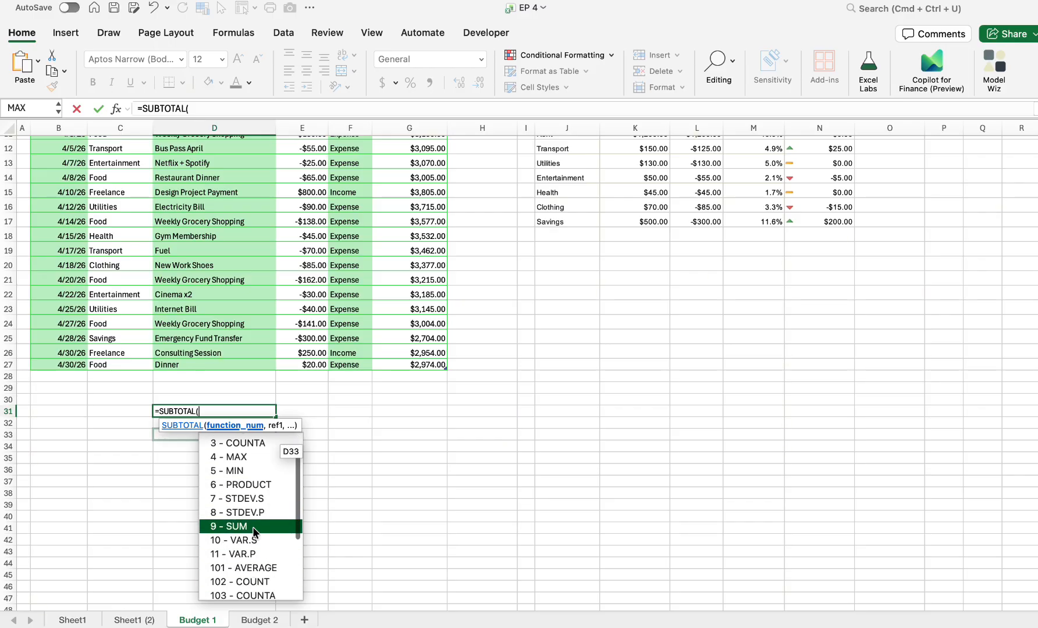
pyautogui.scroll(-3, 256, 541)
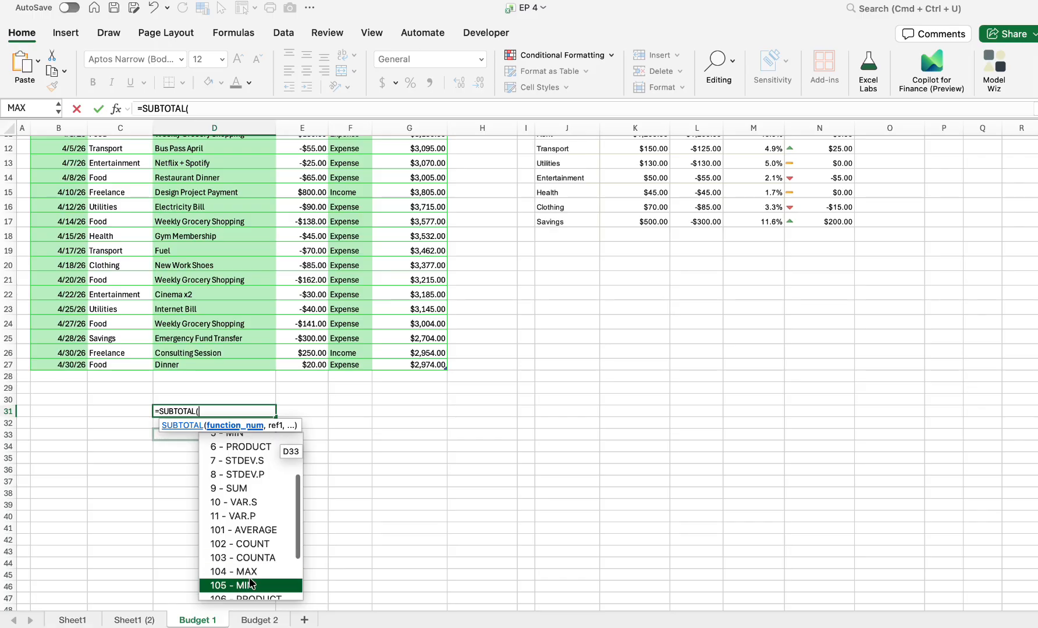
pyautogui.scroll(-3, 252, 585)
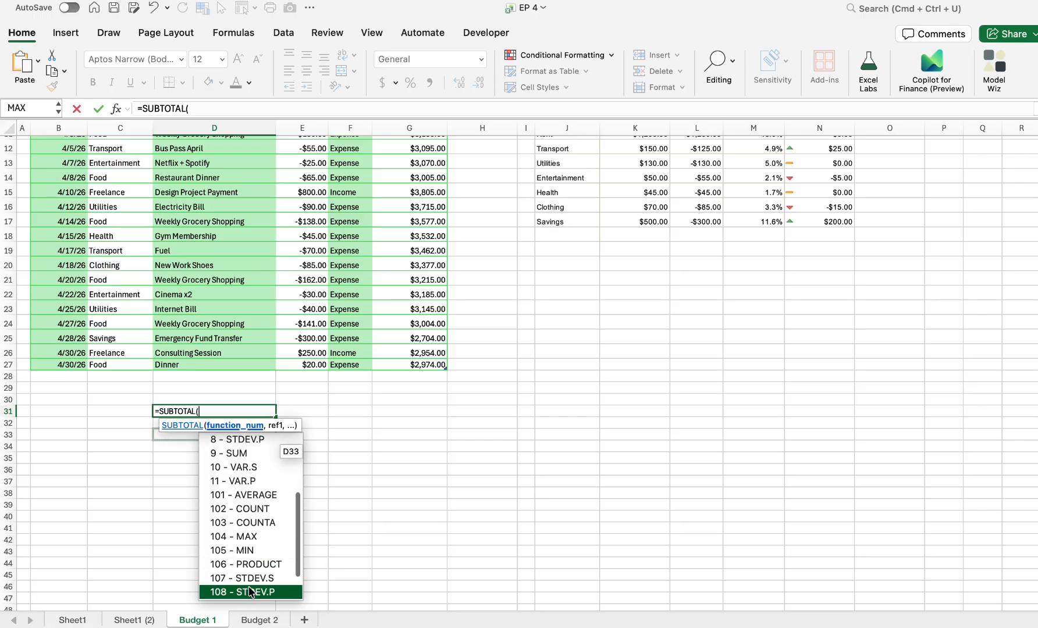
pyautogui.scroll(-3, 254, 567)
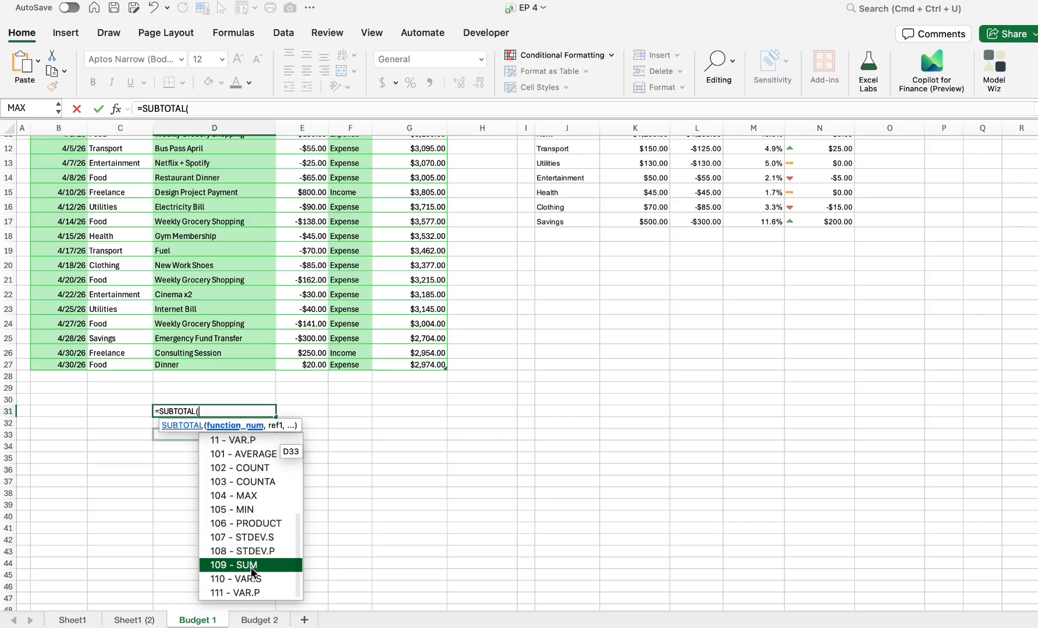
pyautogui.write('10')
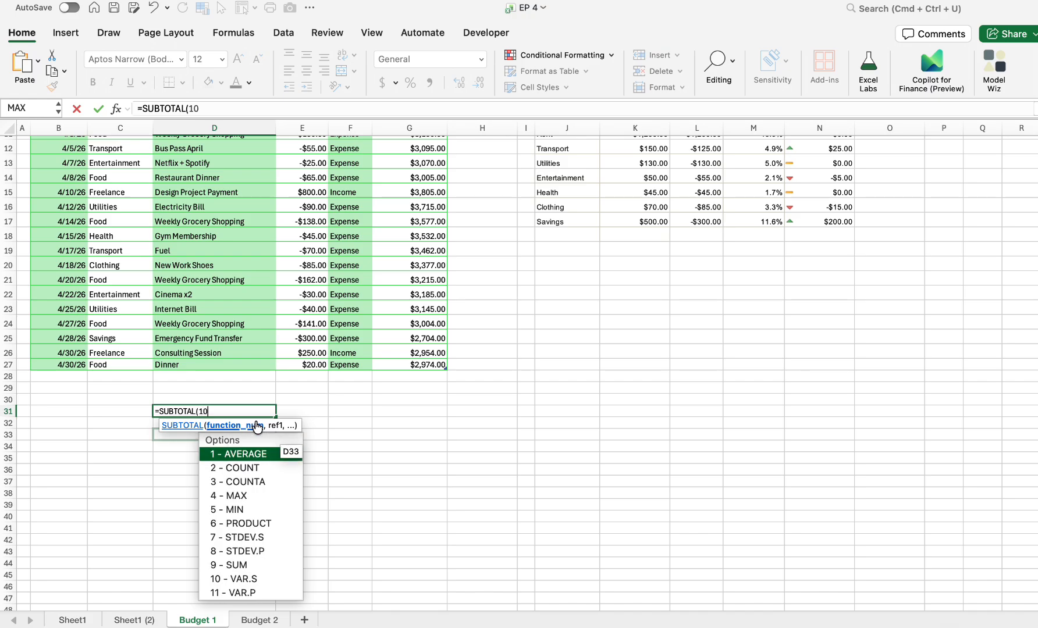
pyautogui.write('9,')
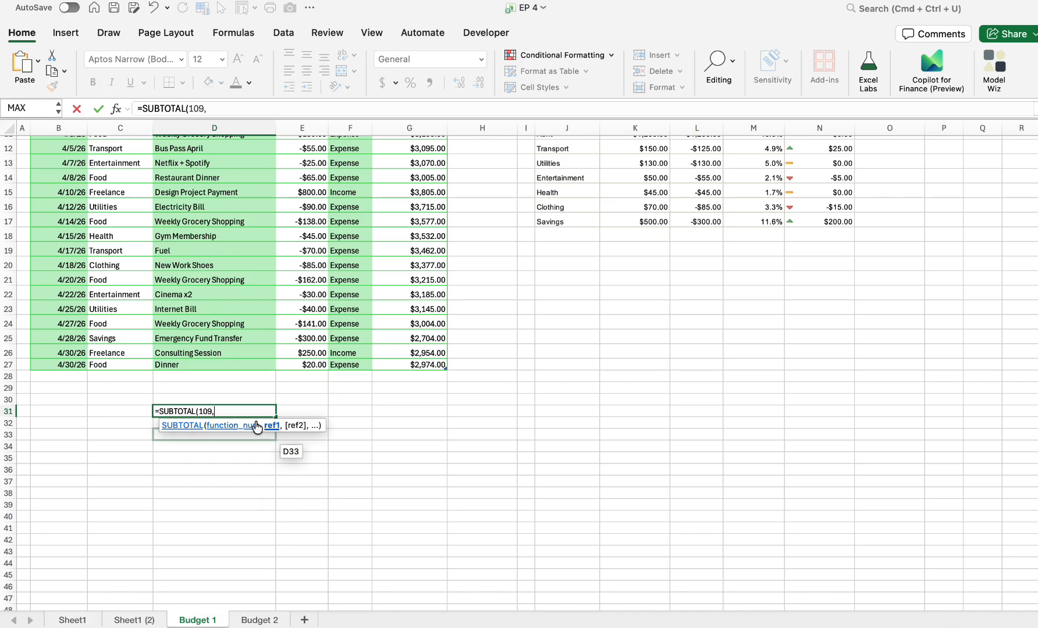
# Complete the formula with the Budget table's Amount data, giving =SUBTOTAL(109,Budget[Amount]).
pyautogui.scroll(5, 359, 352)
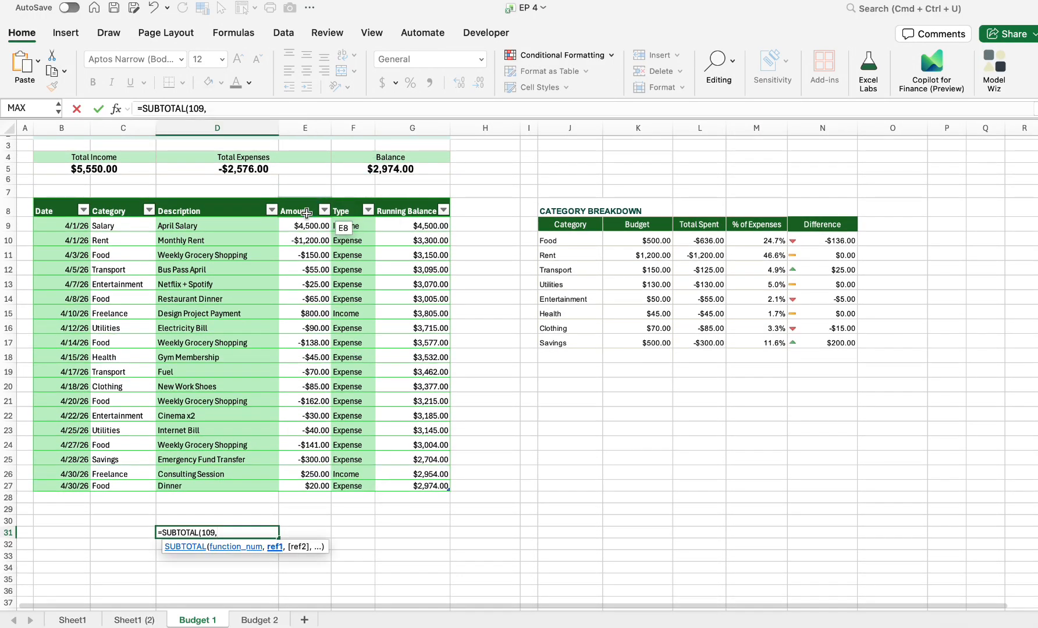
pyautogui.moveTo(309, 227); pyautogui.dragTo(318, 482)
pyautogui.press('Tab')
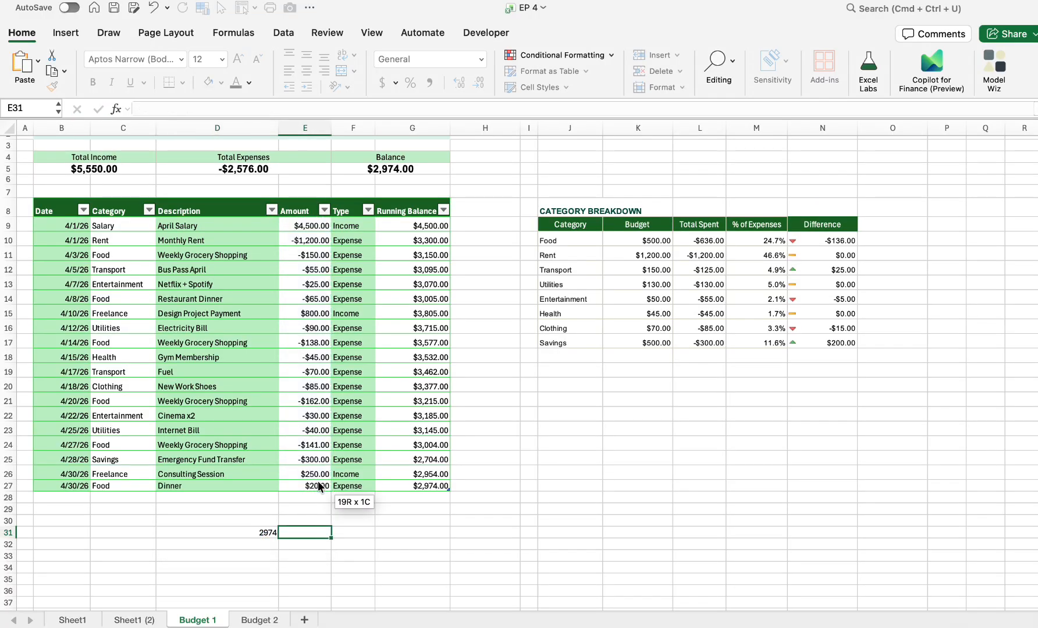
# Format the subtotal in D31 as bold with the Currency number format.
pyautogui.click(256, 533)
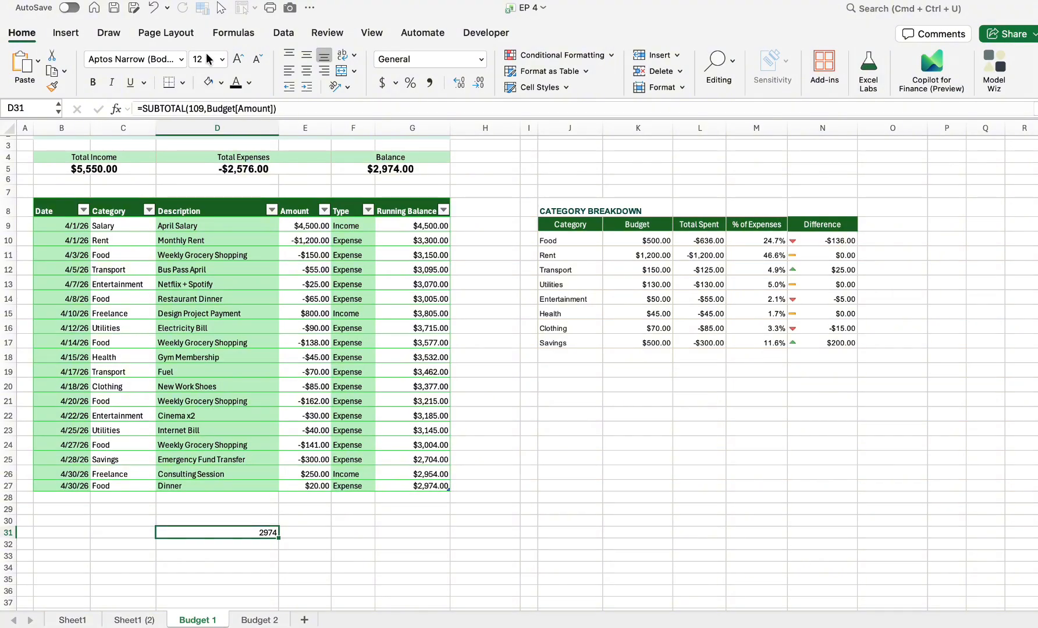
pyautogui.click(93, 84)
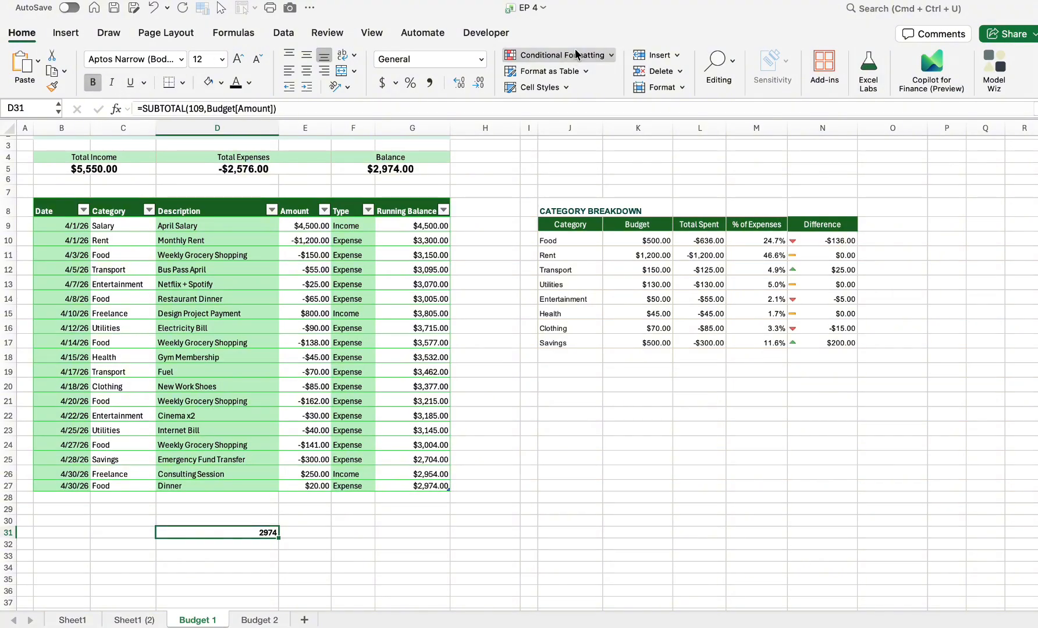
pyautogui.click(429, 82)
pyautogui.click(383, 83)
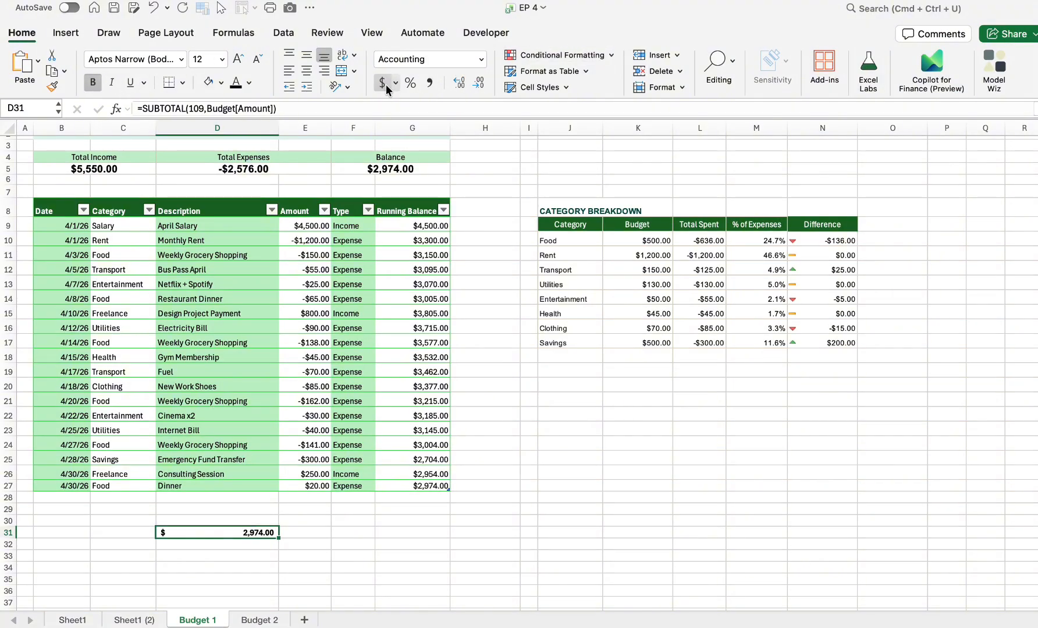
pyautogui.click(480, 59)
pyautogui.click(426, 141)
# Filter the Type column to Income only and switch the selection to Expense only to test the subtotal.
pyautogui.scroll(-1, 194, 509)
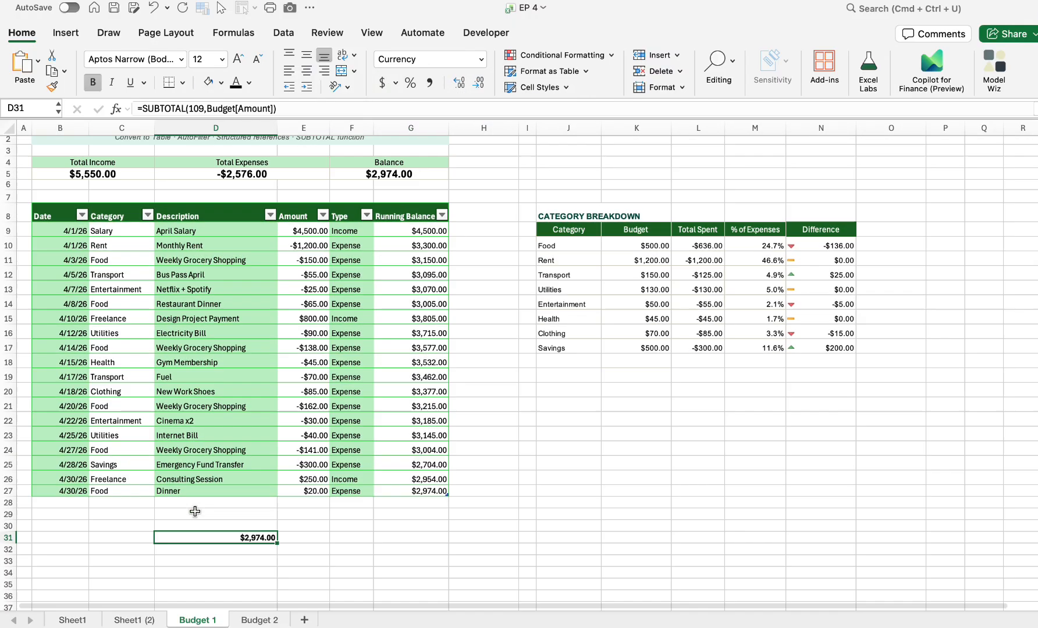
pyautogui.scroll(-1, 194, 512)
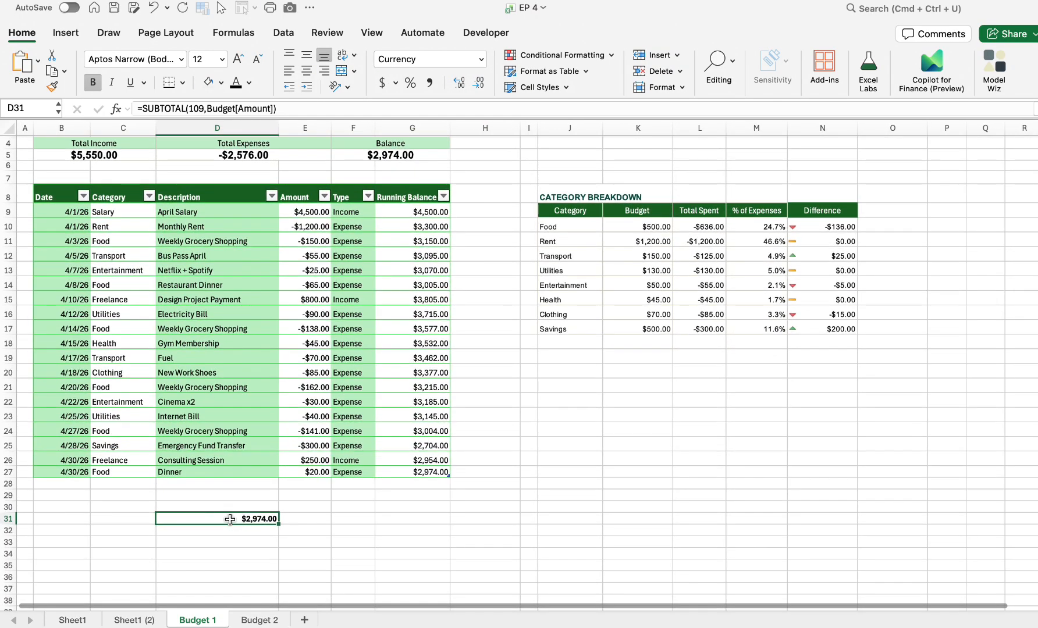
pyautogui.click(367, 196)
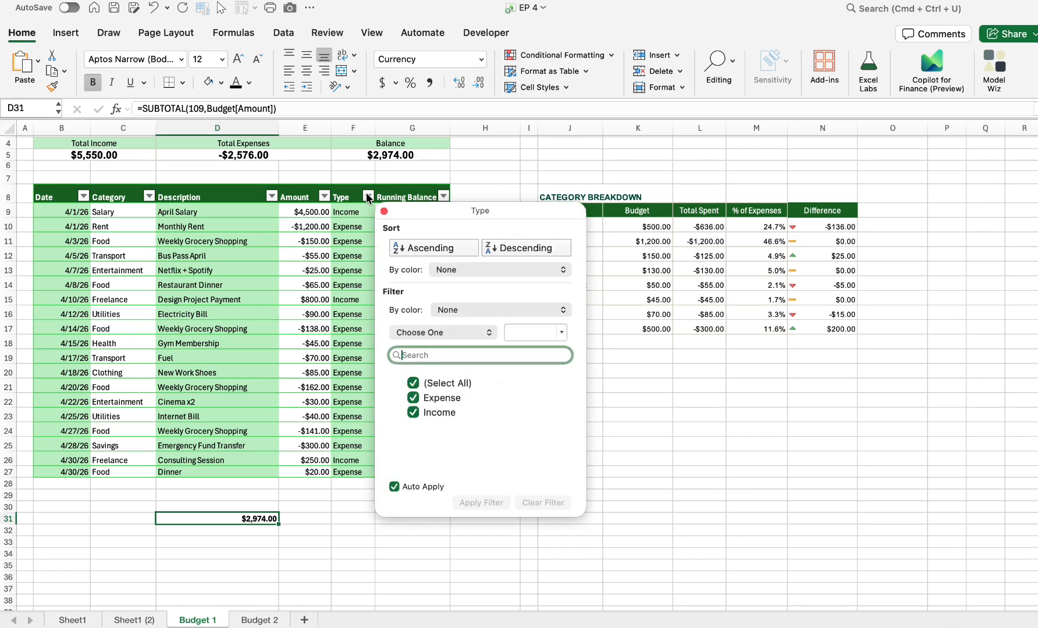
pyautogui.click(413, 397)
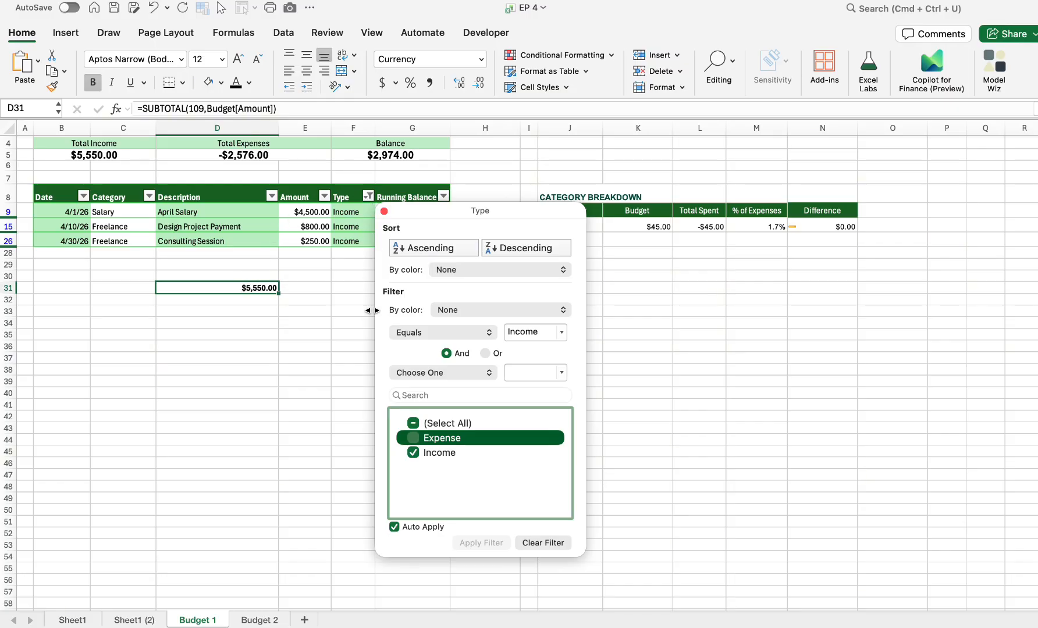
pyautogui.click(413, 453)
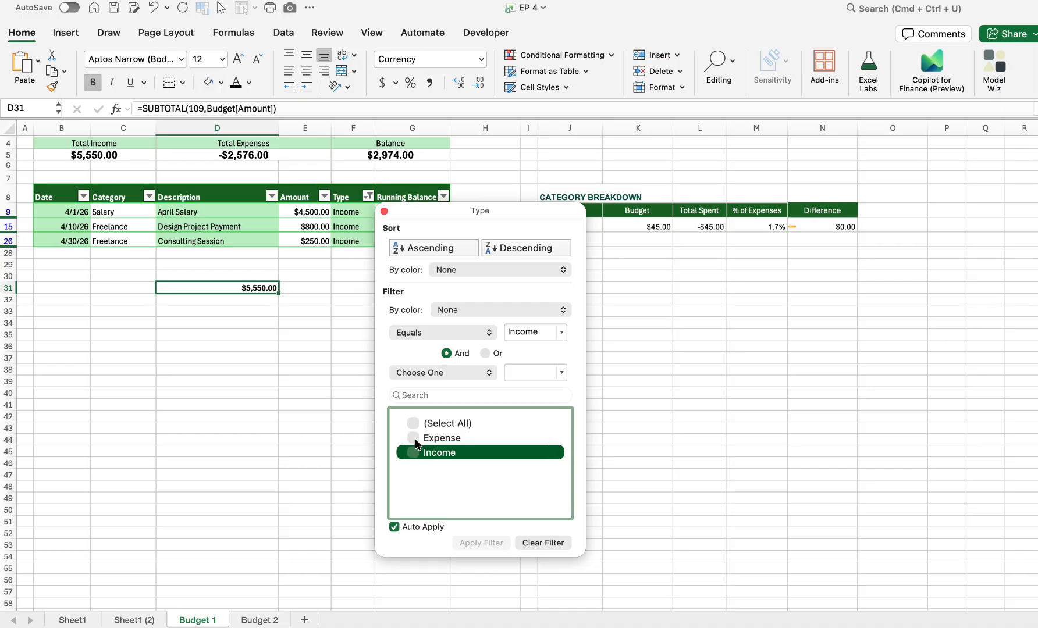
pyautogui.click(414, 439)
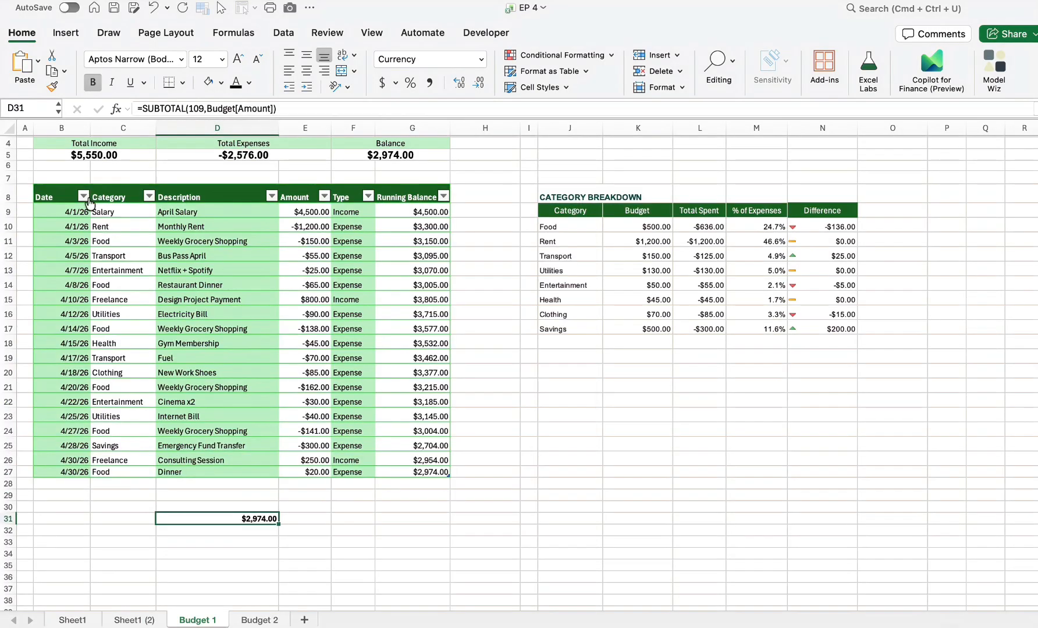
# Filter the Budget table's Date column to show only transactions before 4/15/26.
pyautogui.click(84, 196)
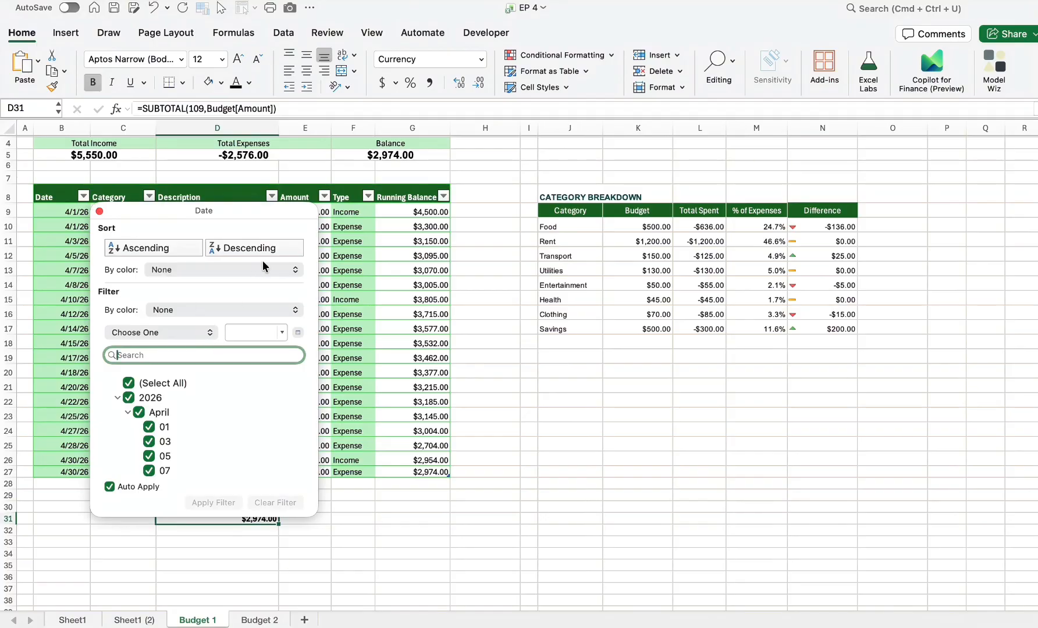
pyautogui.click(190, 331)
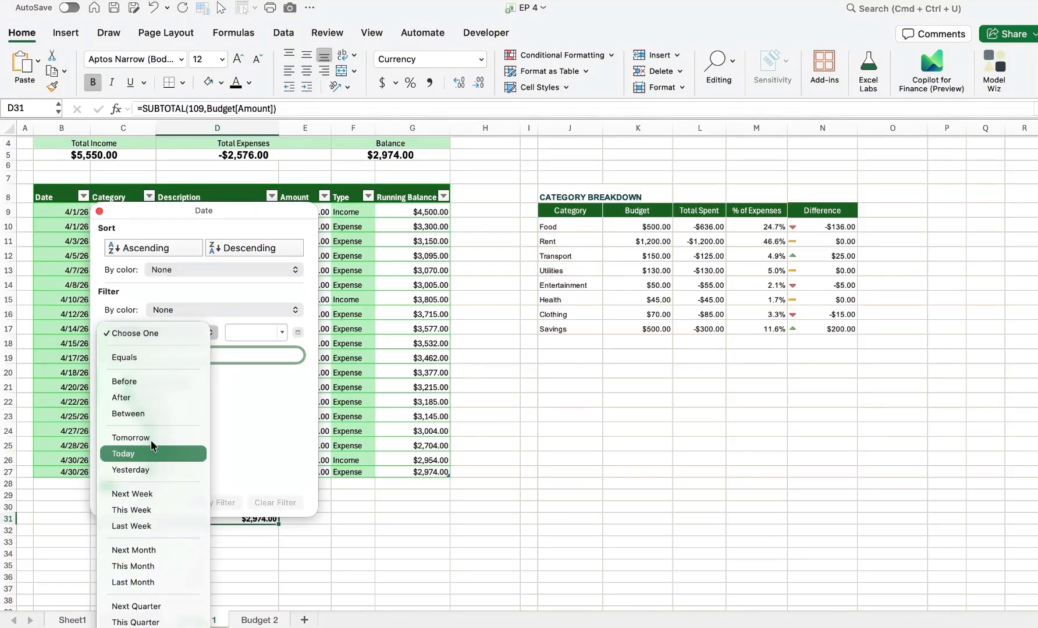
pyautogui.click(144, 382)
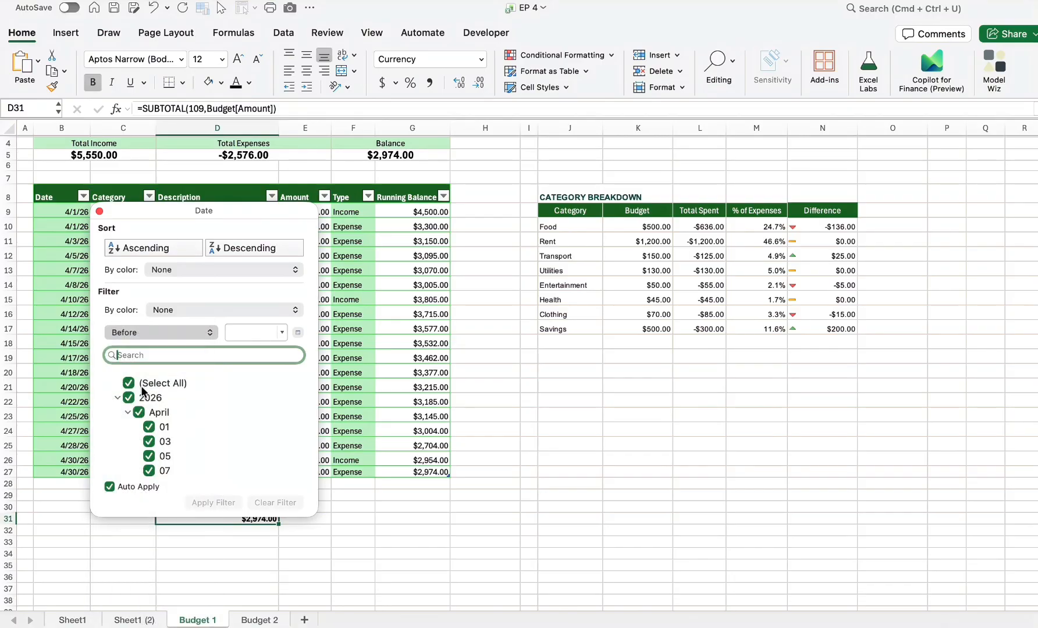
pyautogui.click(280, 334)
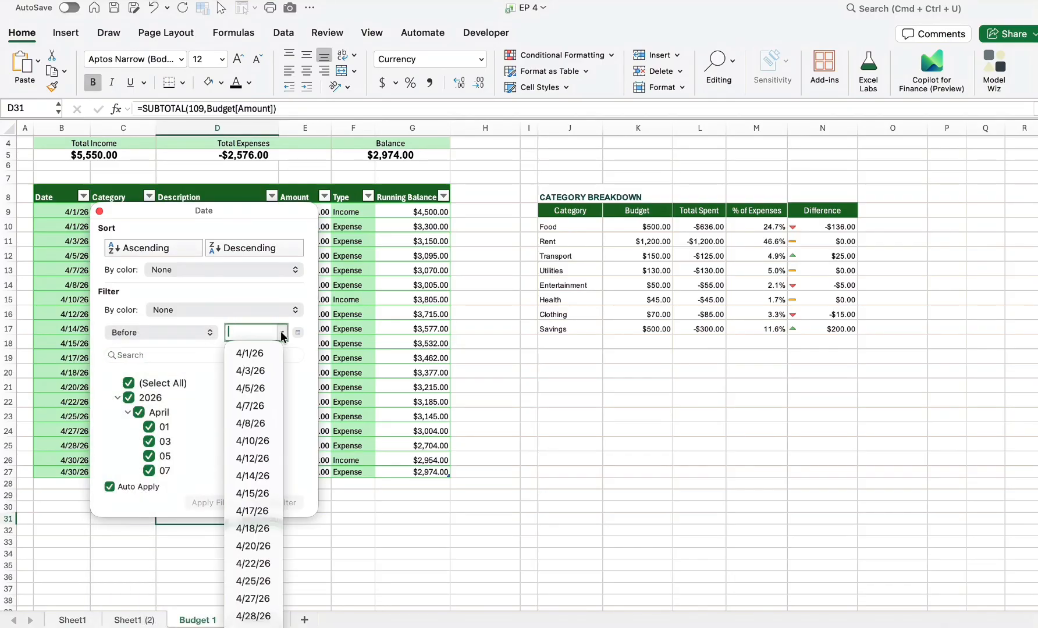
pyautogui.click(256, 494)
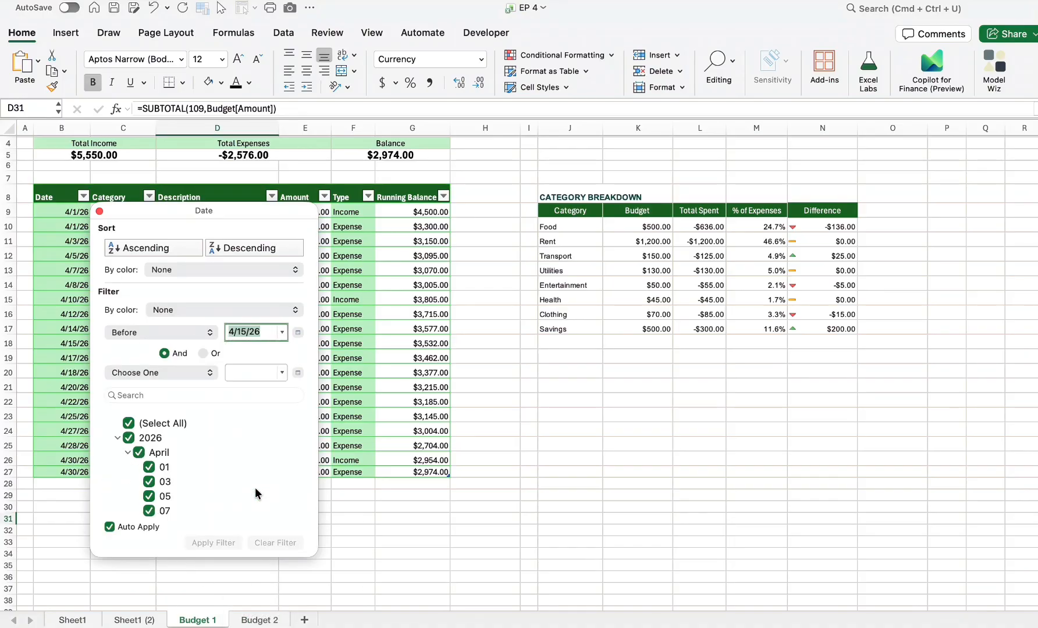
pyautogui.click(347, 440)
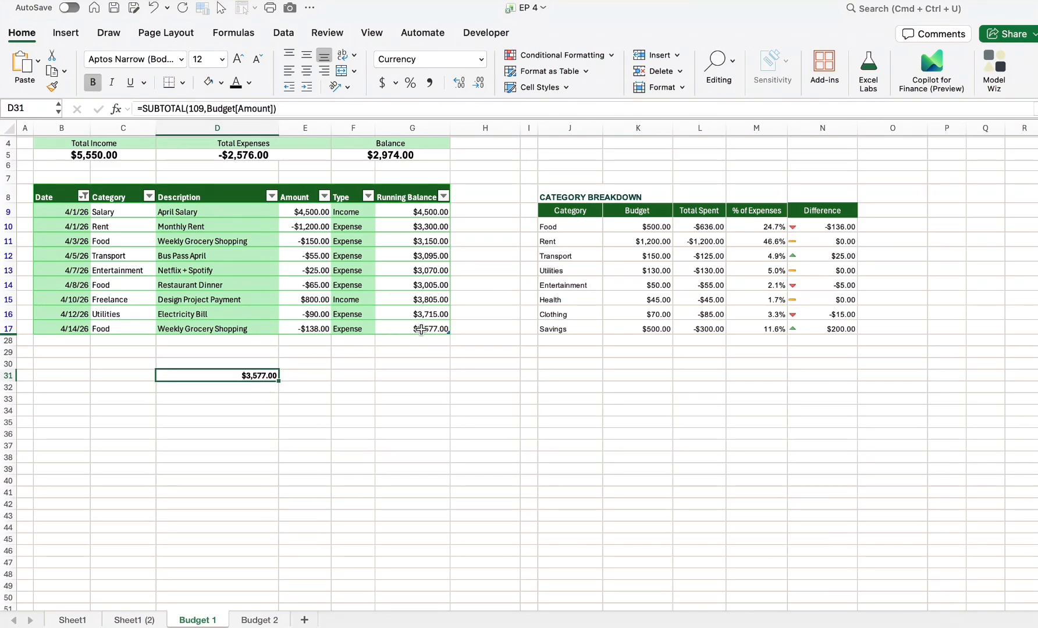
# With the date filter active, filter the Type column to Income only and switch the selection to Expense only.
pyautogui.click(368, 196)
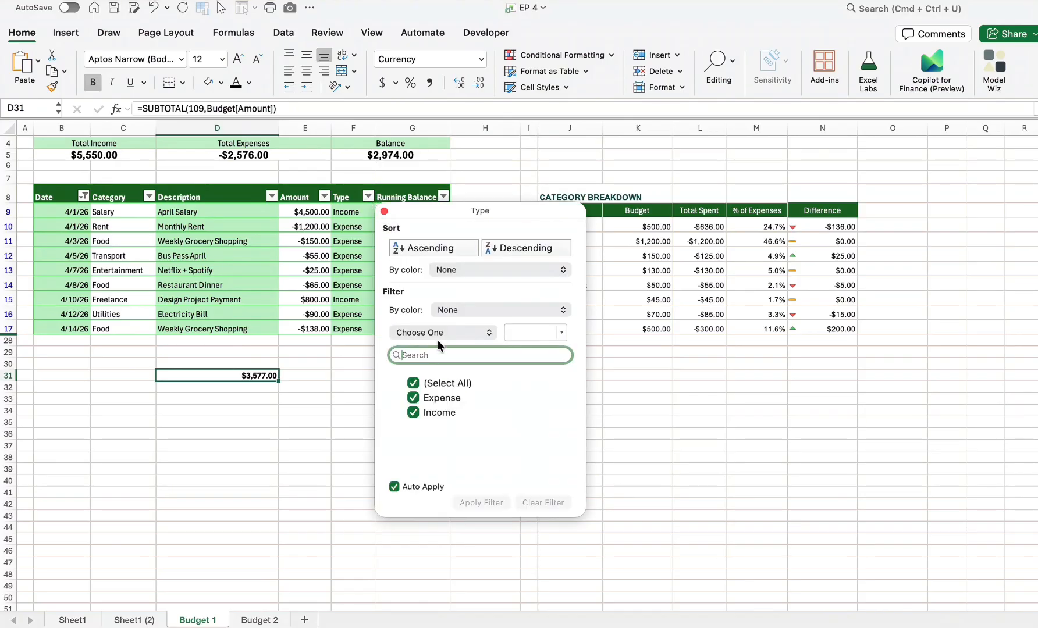
pyautogui.click(412, 398)
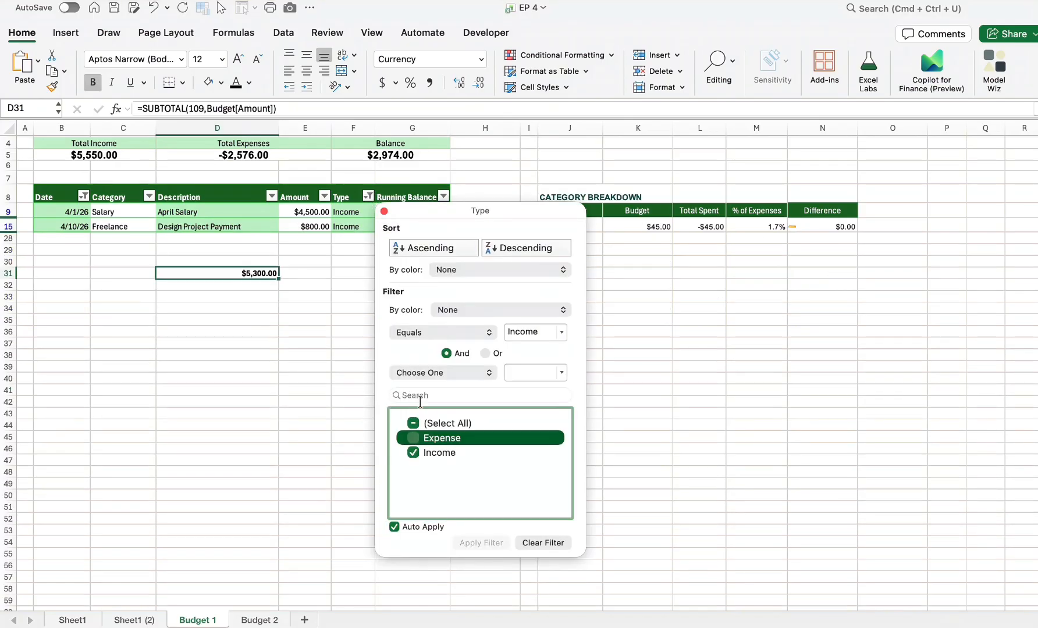
pyautogui.click(412, 453)
pyautogui.click(413, 438)
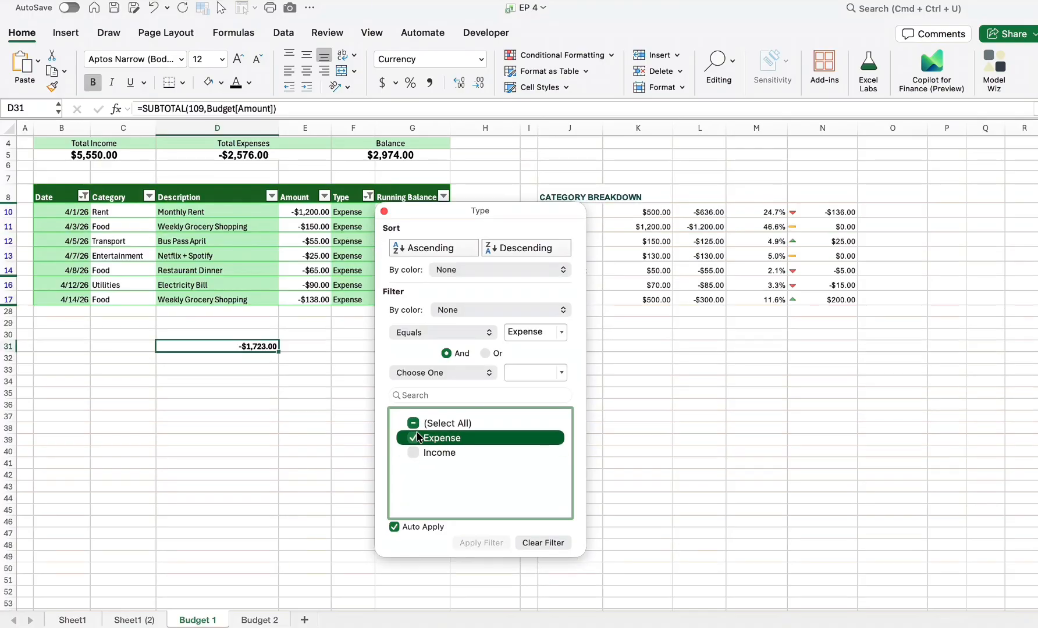
pyautogui.click(224, 511)
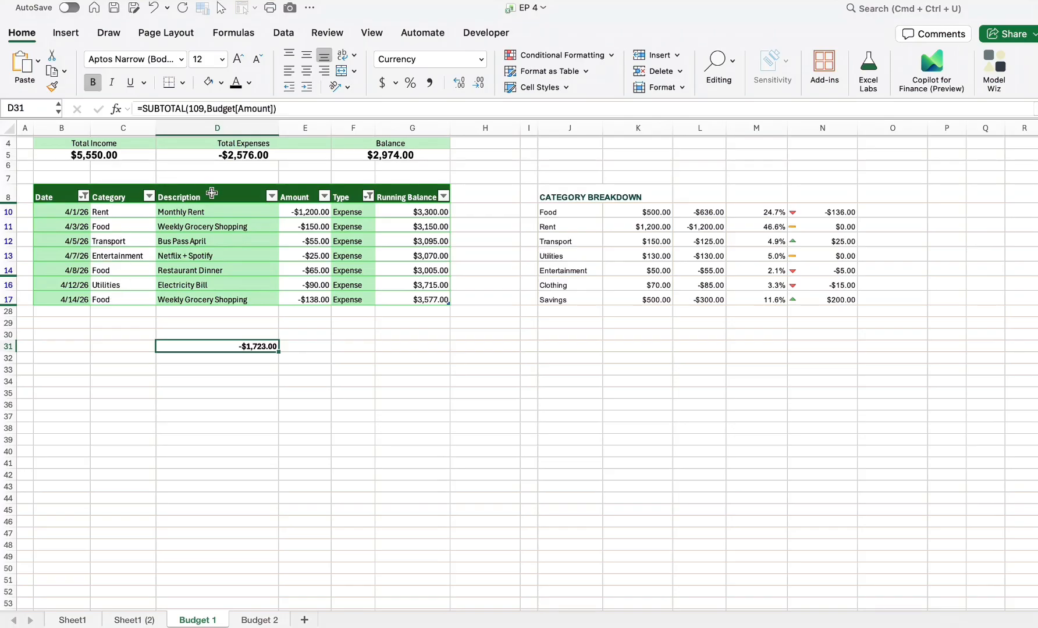
# Narrow the filtered expenses to the Food category only.
pyautogui.click(149, 197)
pyautogui.click(194, 384)
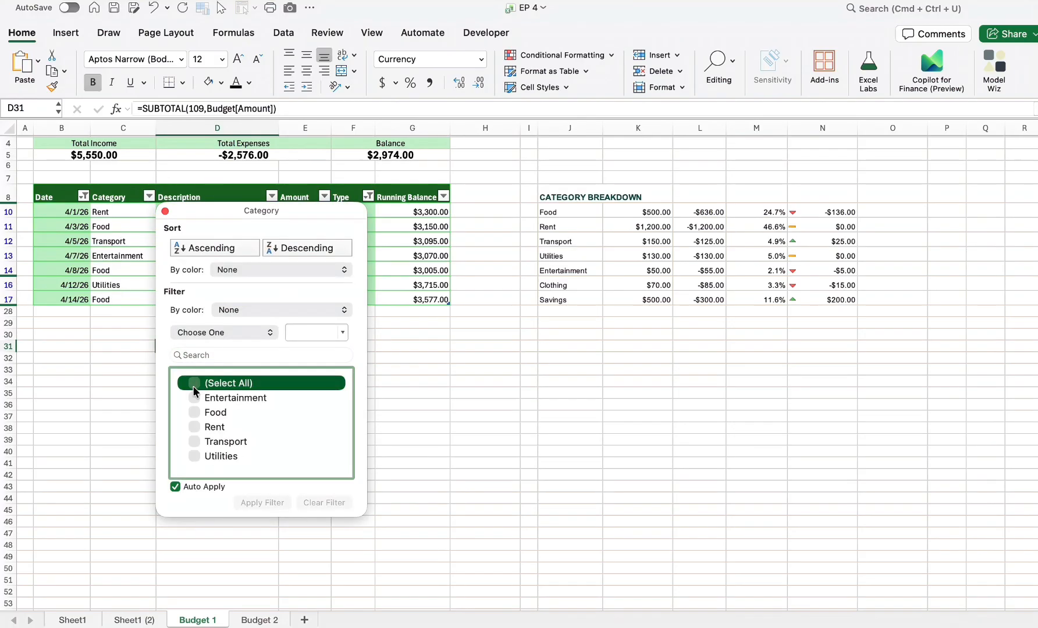
pyautogui.click(196, 413)
pyautogui.click(445, 442)
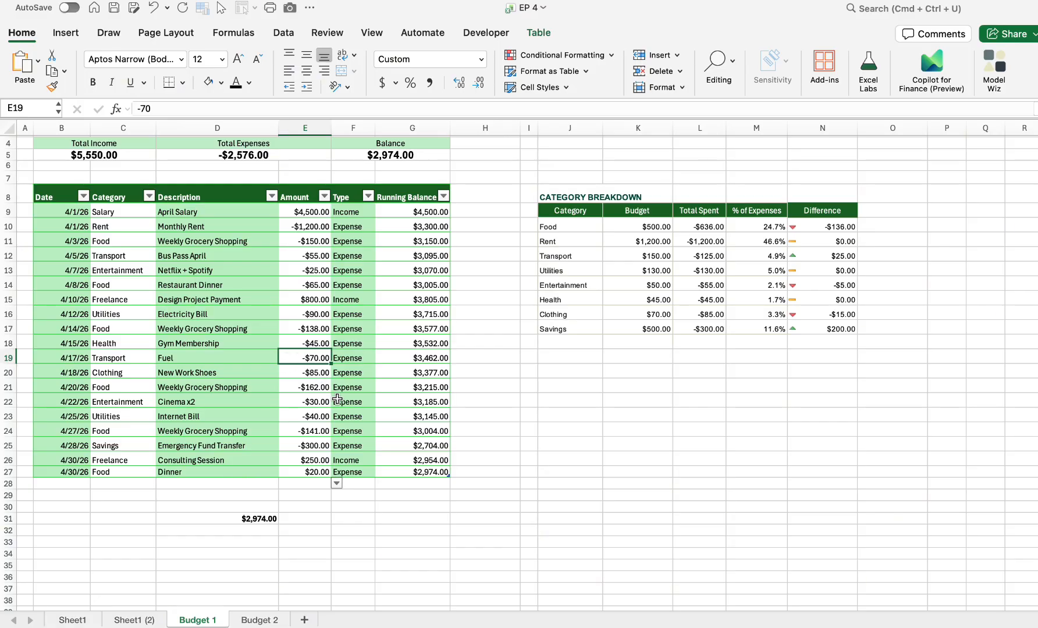
# Add a total row to the Budget table.
pyautogui.click(412, 337)
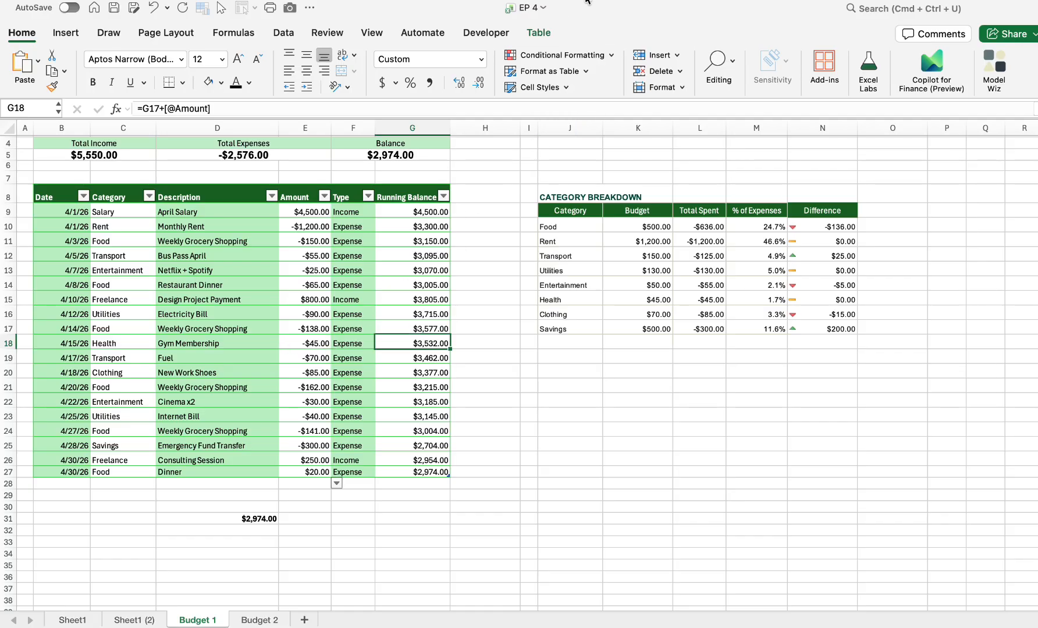
pyautogui.click(535, 33)
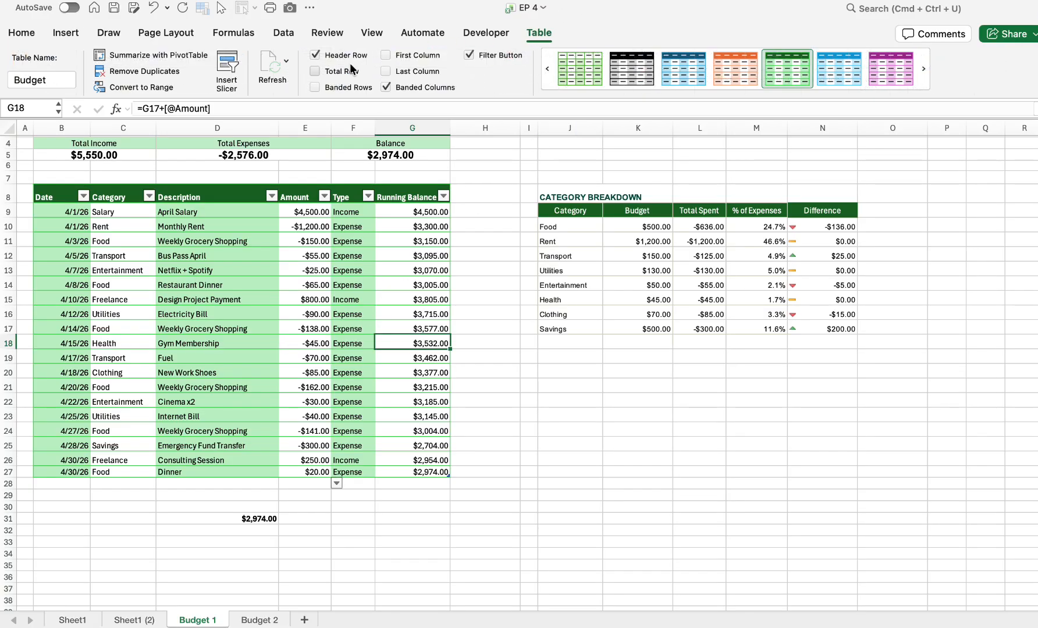
pyautogui.click(315, 71)
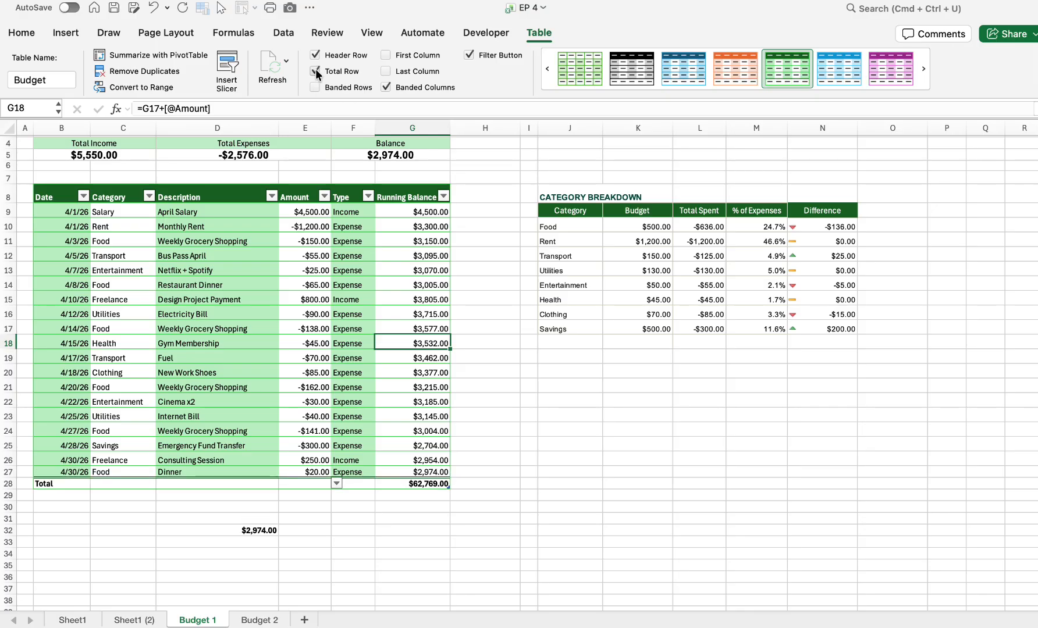
# In the total row, set the Running Balance calculation to None and the Amount calculation to Sum.
pyautogui.click(433, 480)
pyautogui.click(455, 483)
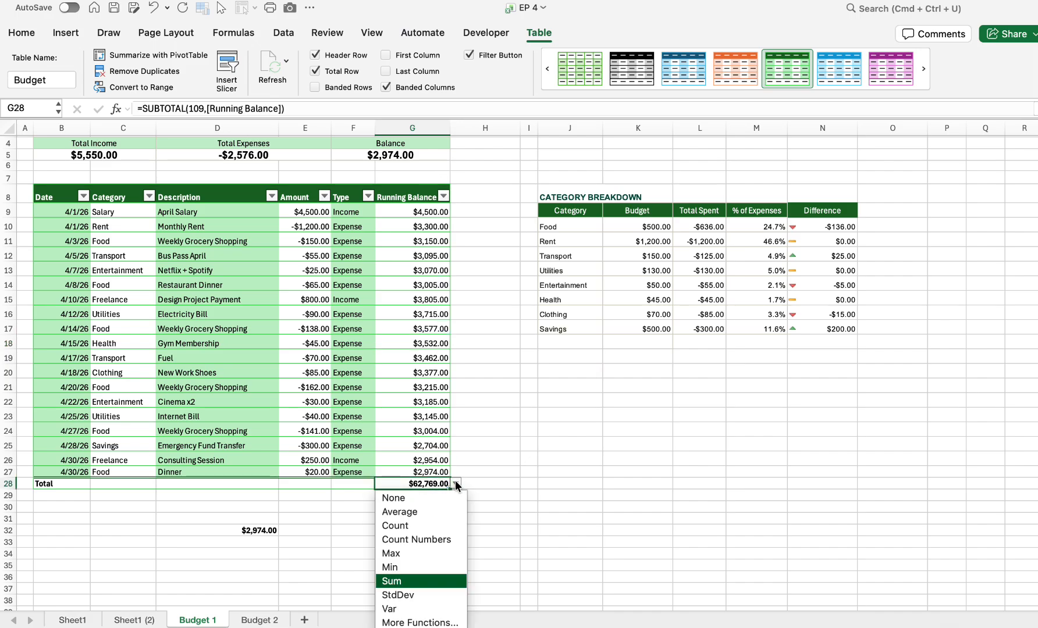
pyautogui.click(412, 496)
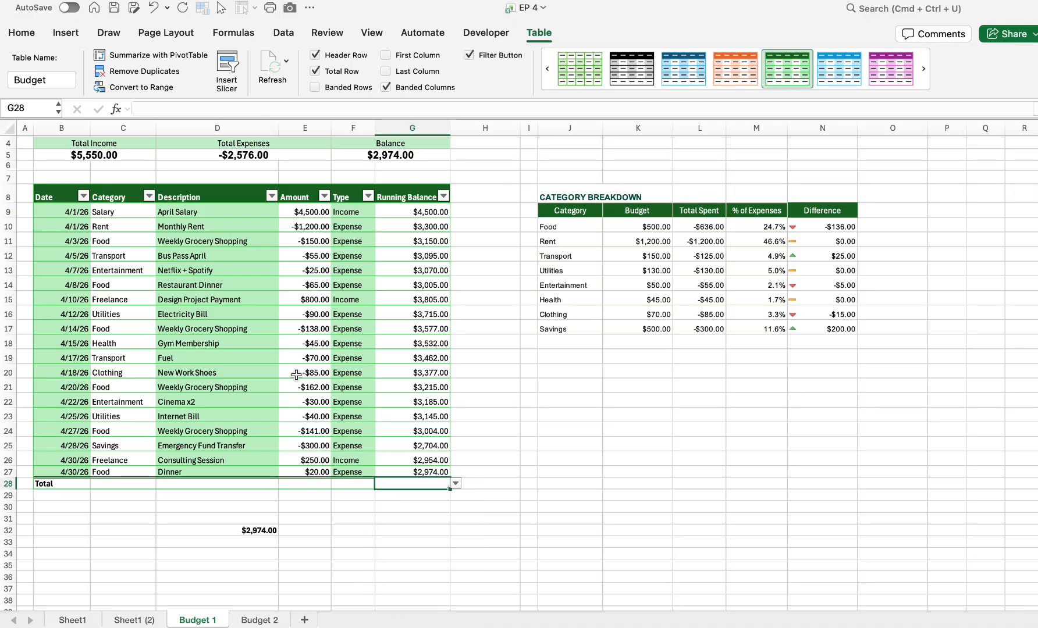
pyautogui.click(303, 483)
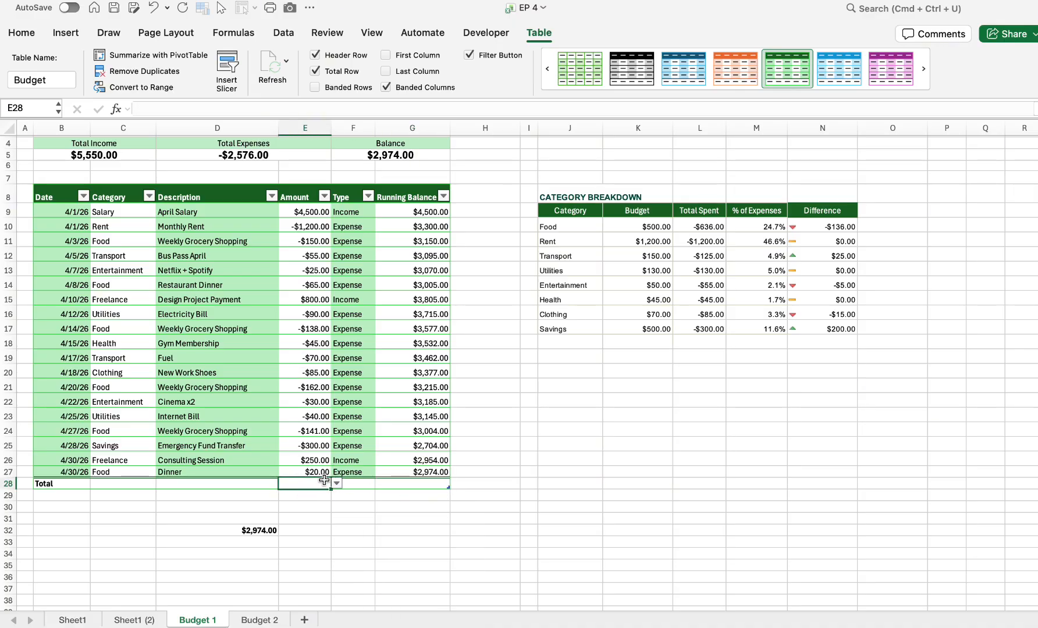
pyautogui.click(336, 483)
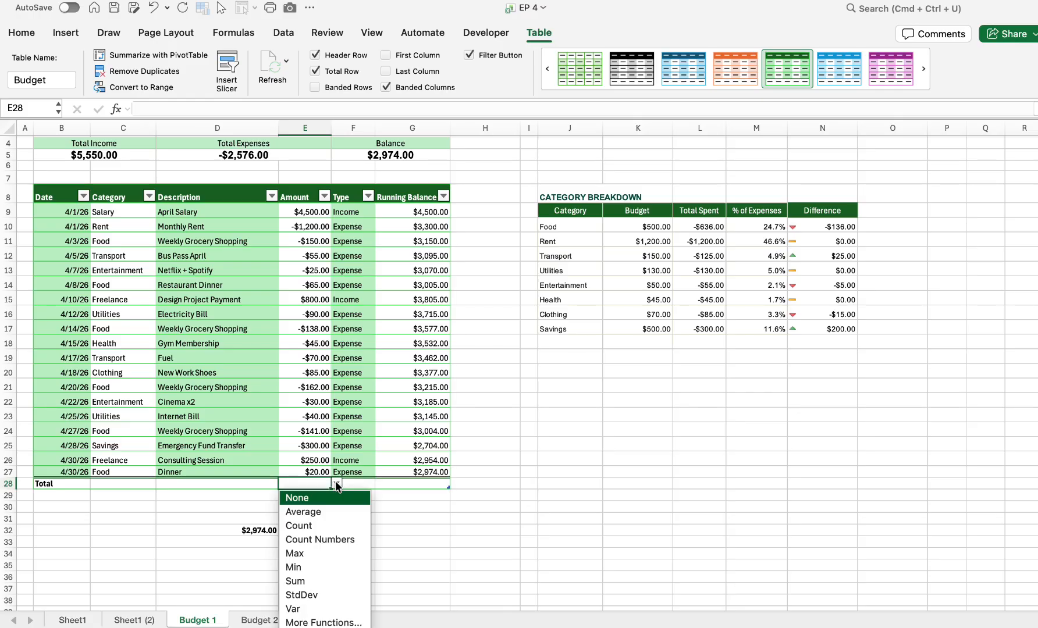
pyautogui.click(318, 581)
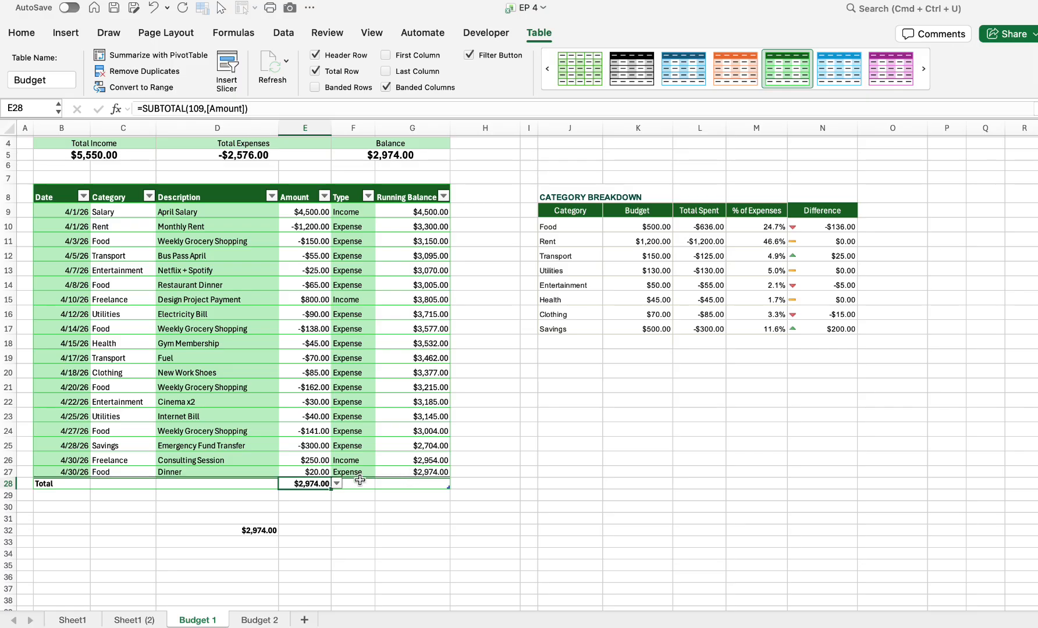
# Test the total row by filtering the Type column to Income only and switching it to Expense only.
pyautogui.click(368, 196)
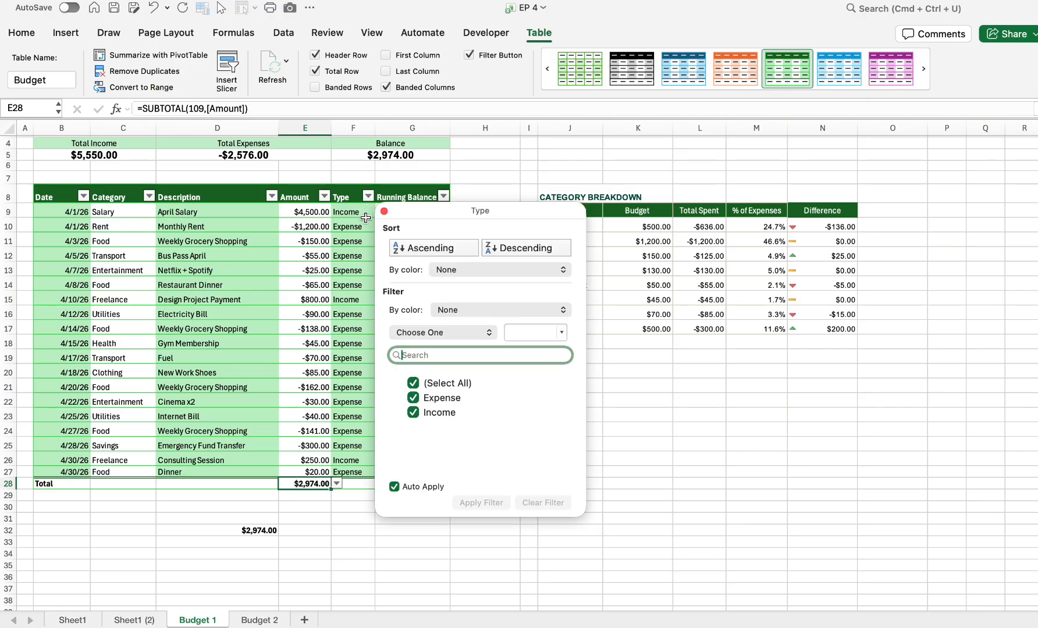
pyautogui.click(413, 397)
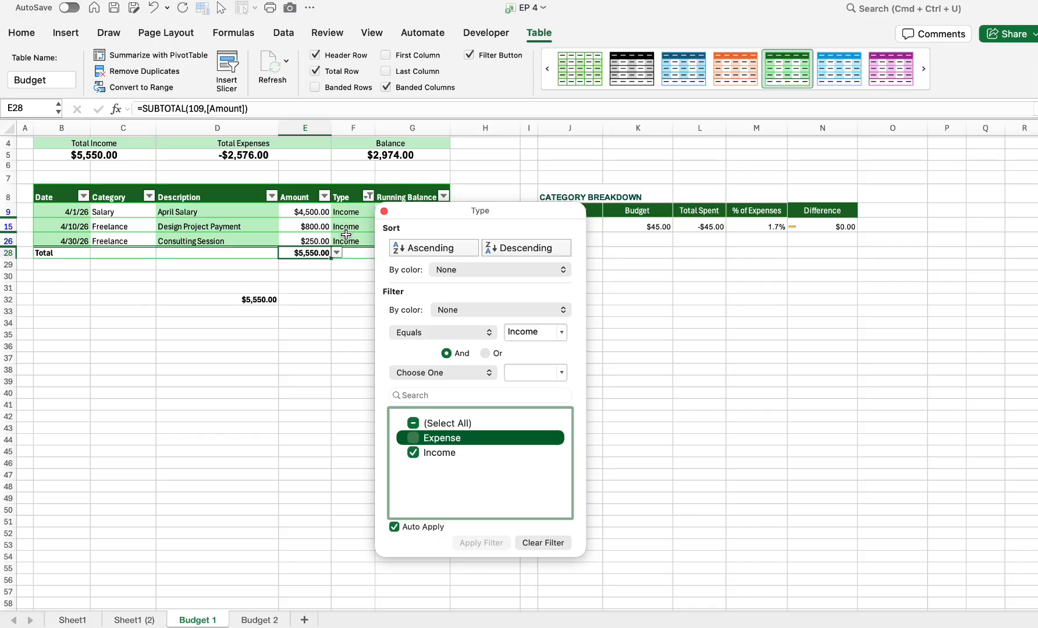
pyautogui.click(413, 440)
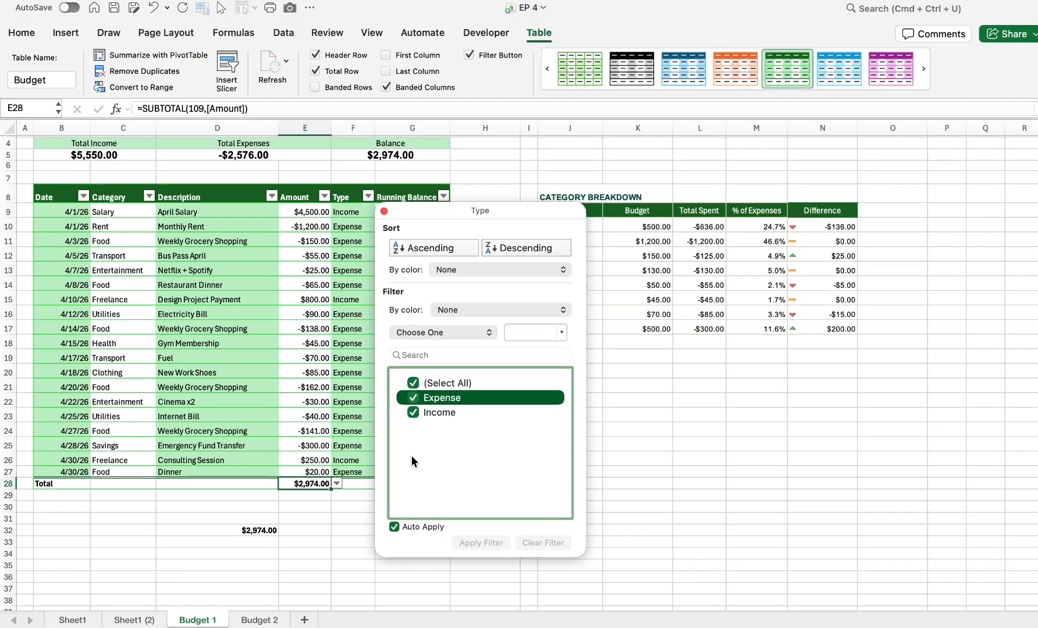
pyautogui.click(413, 412)
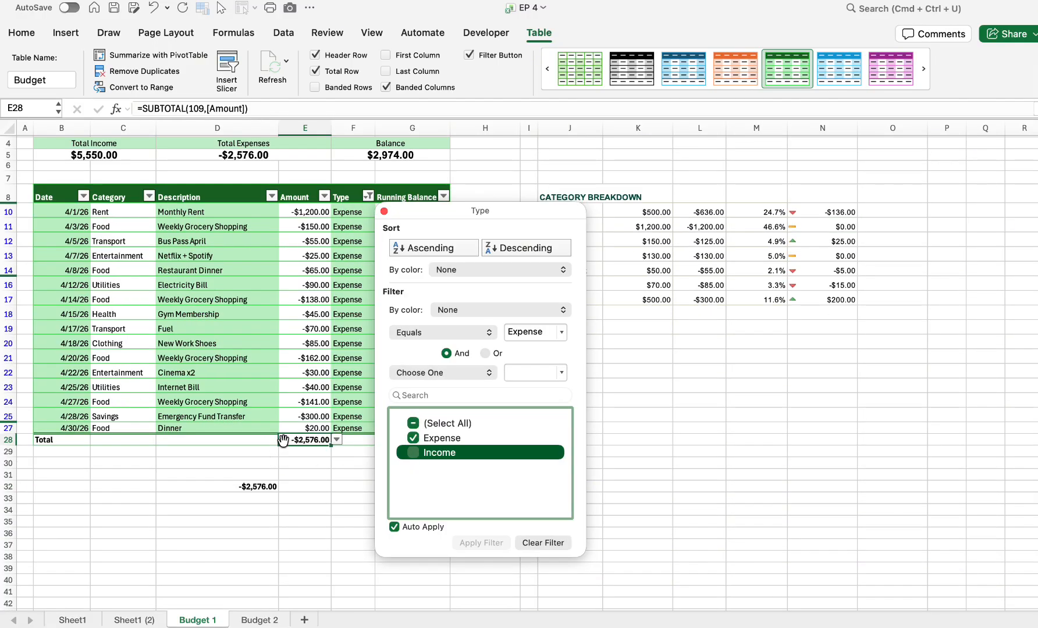
# Filter the Category column to show only Clothing, Entertainment and Food.
pyautogui.click(153, 202)
pyautogui.click(149, 196)
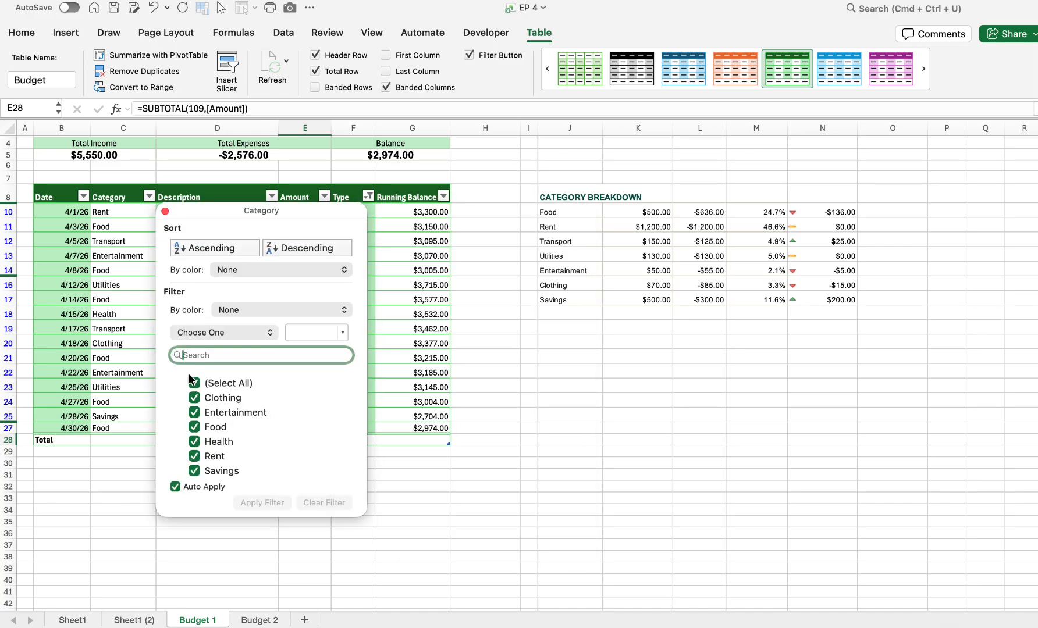
pyautogui.click(194, 398)
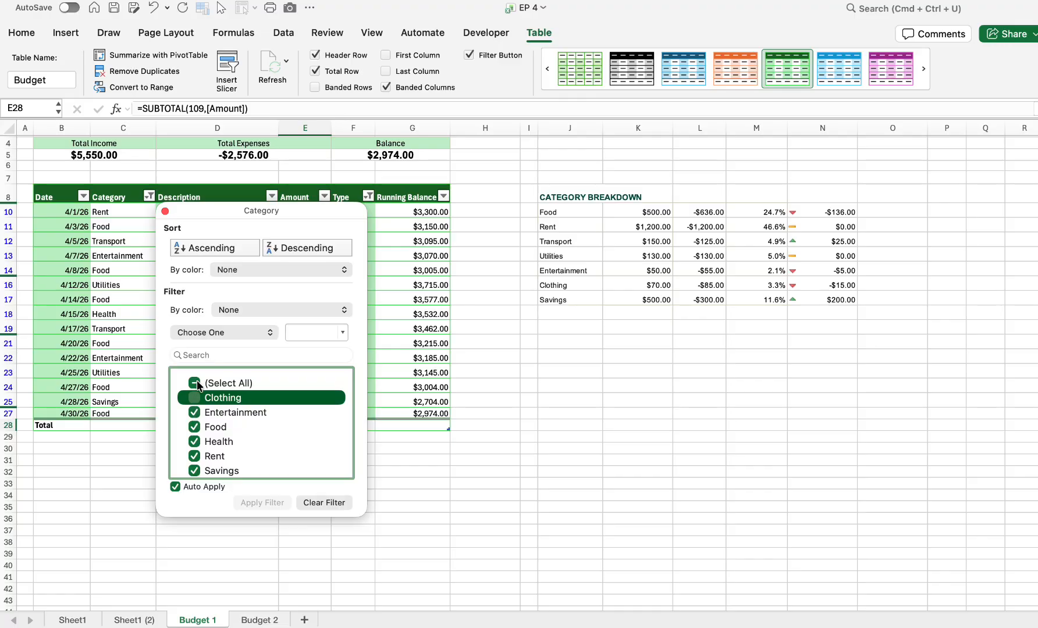
pyautogui.click(197, 381)
pyautogui.click(195, 399)
pyautogui.click(195, 383)
pyautogui.click(195, 384)
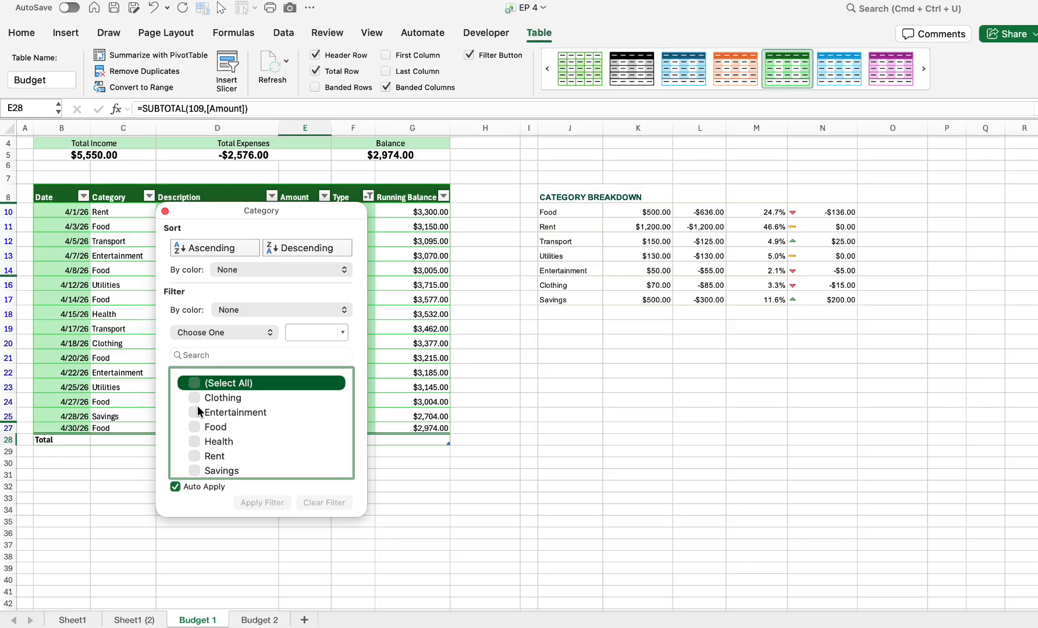
pyautogui.click(195, 397)
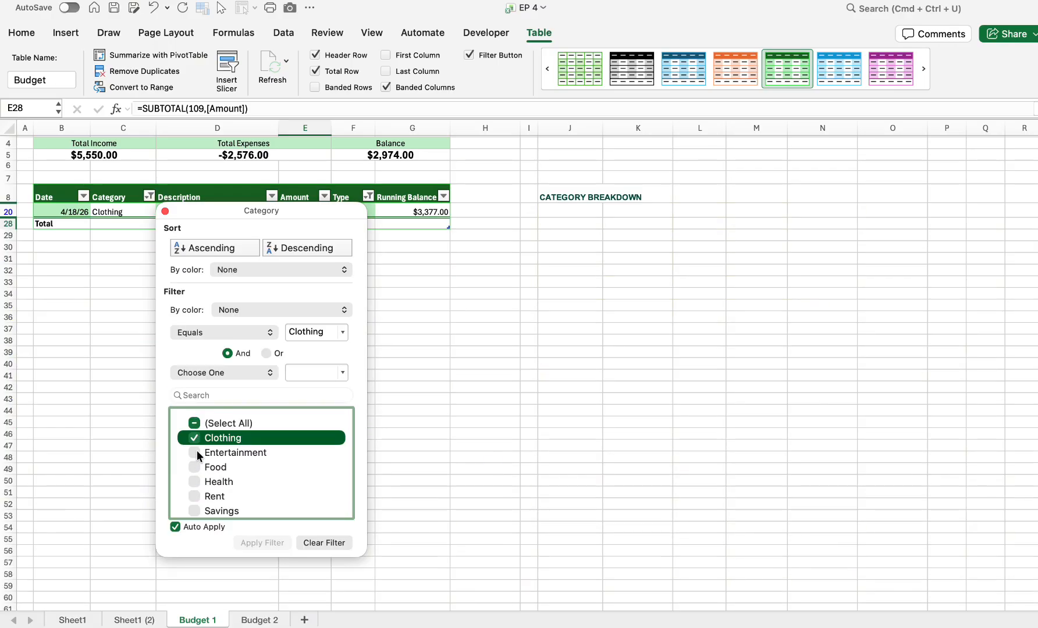
pyautogui.click(195, 451)
pyautogui.click(195, 466)
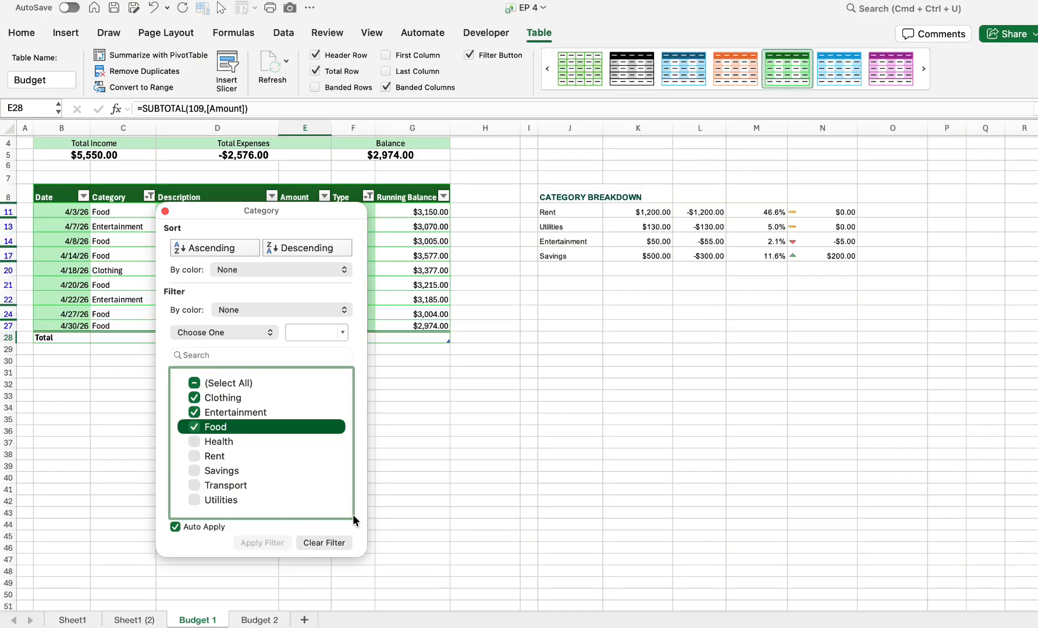
pyautogui.click(437, 433)
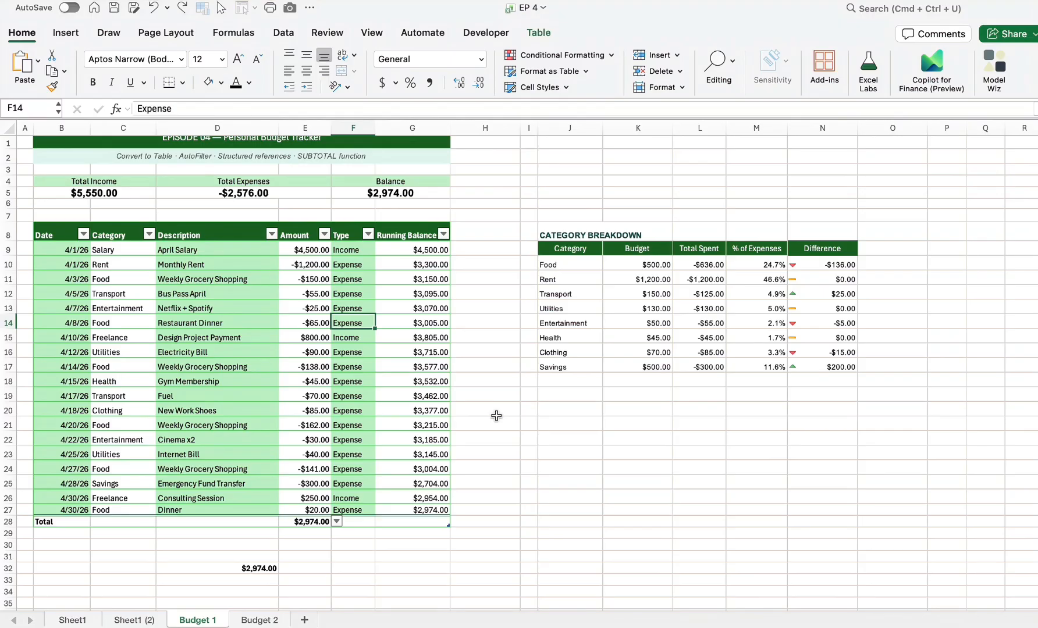
# Insert a slicer for the Budget table's Type column and use it to show only Expense rows.
pyautogui.click(235, 321)
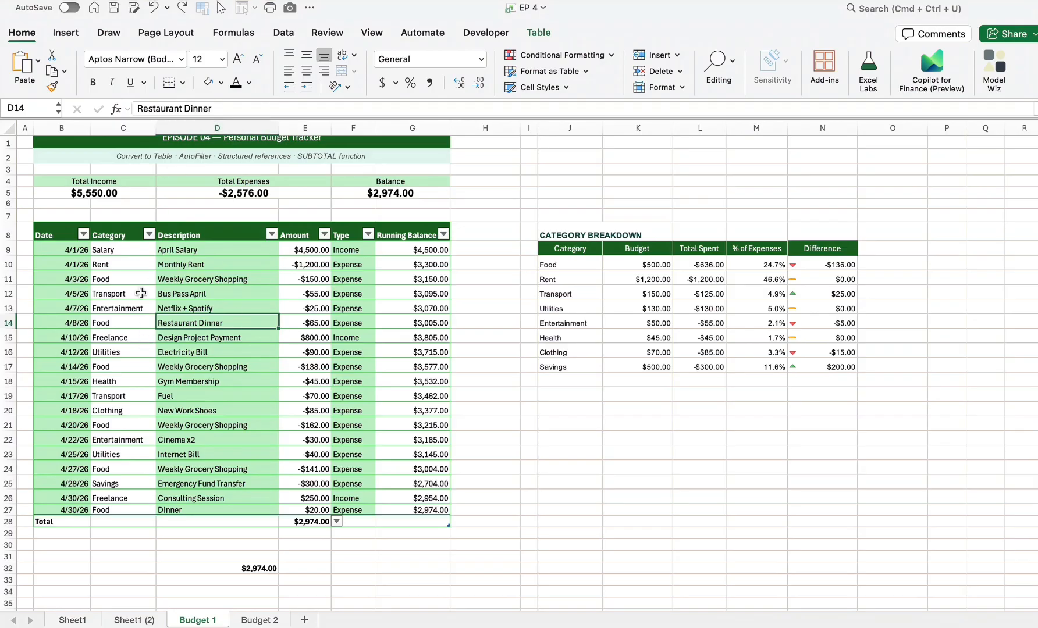
pyautogui.click(66, 33)
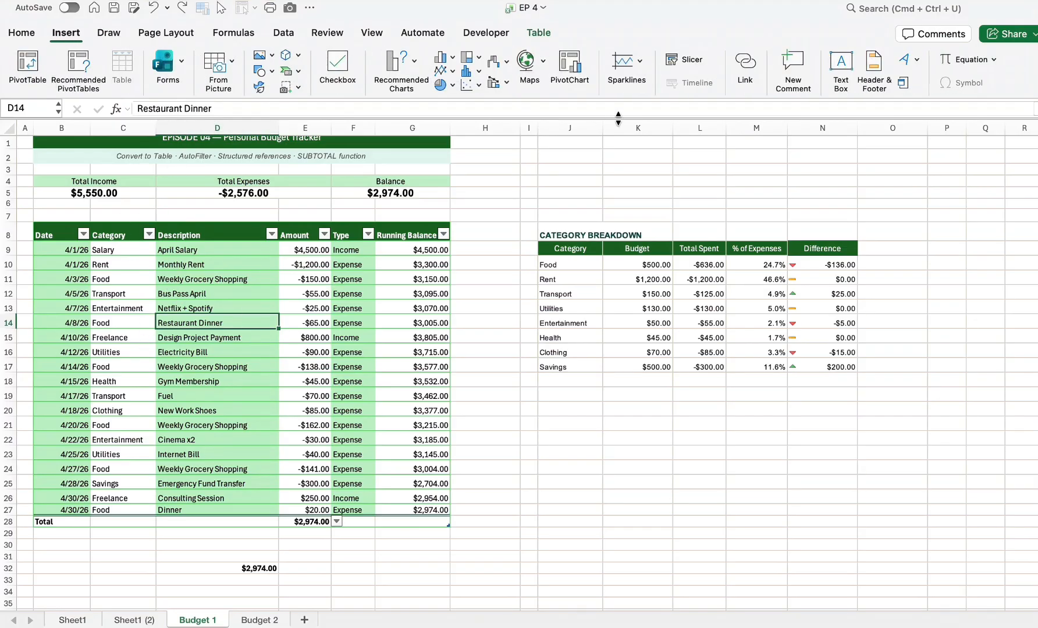
pyautogui.click(684, 58)
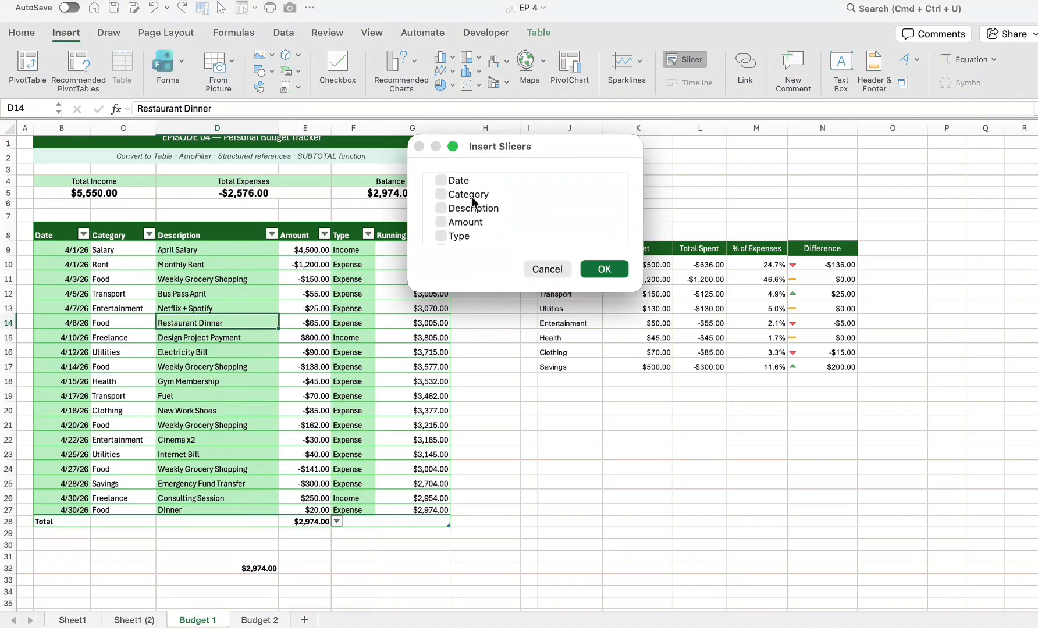
pyautogui.click(441, 235)
pyautogui.click(605, 268)
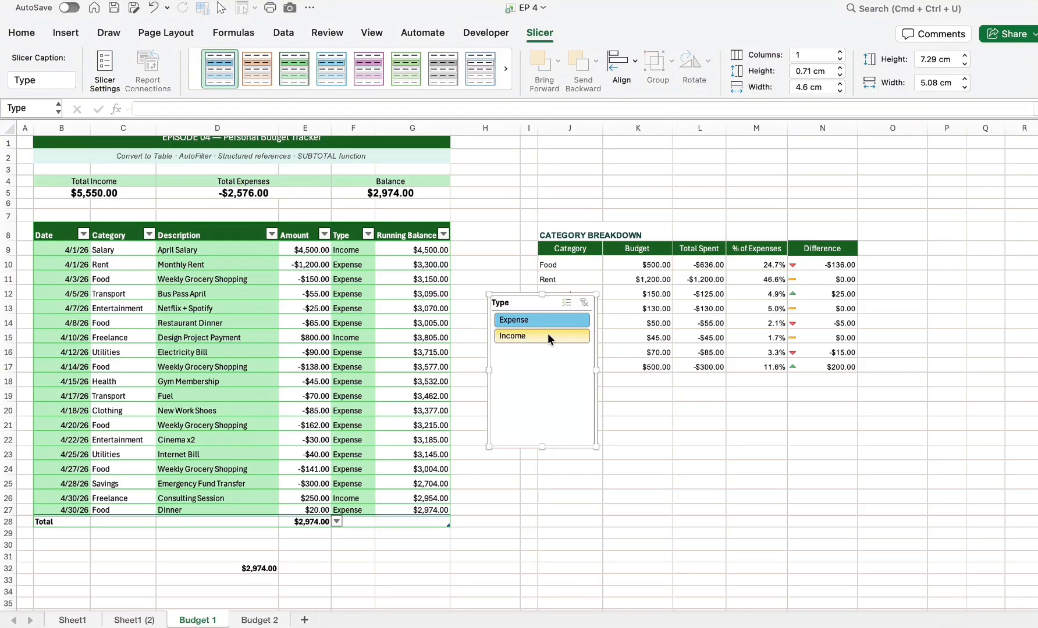
pyautogui.click(546, 322)
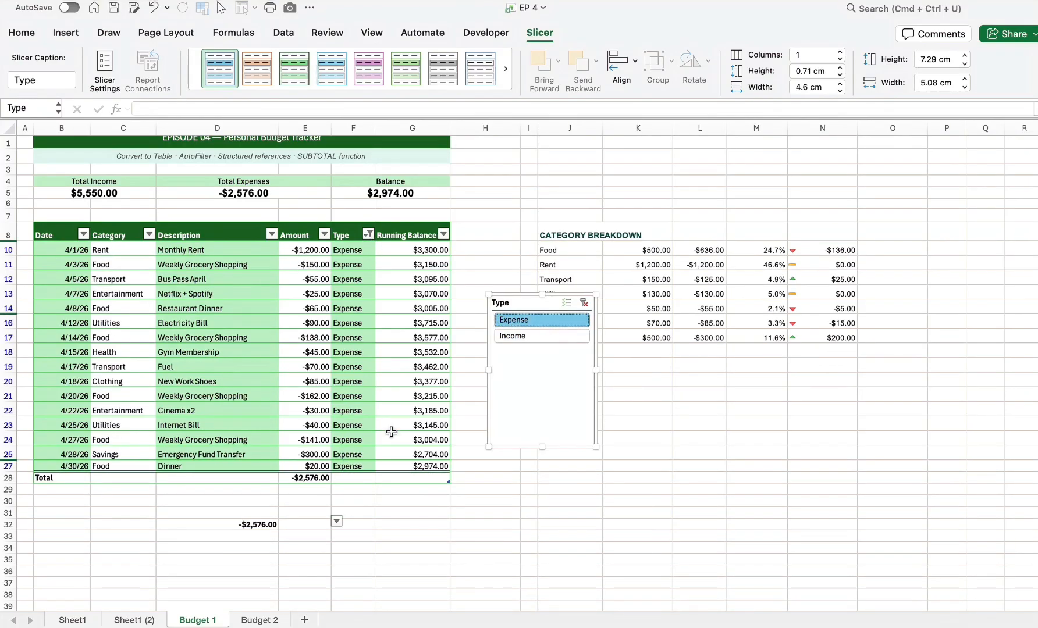
# Switch the Type slicer to Income, clear its filter and delete the slicer.
pyautogui.click(535, 340)
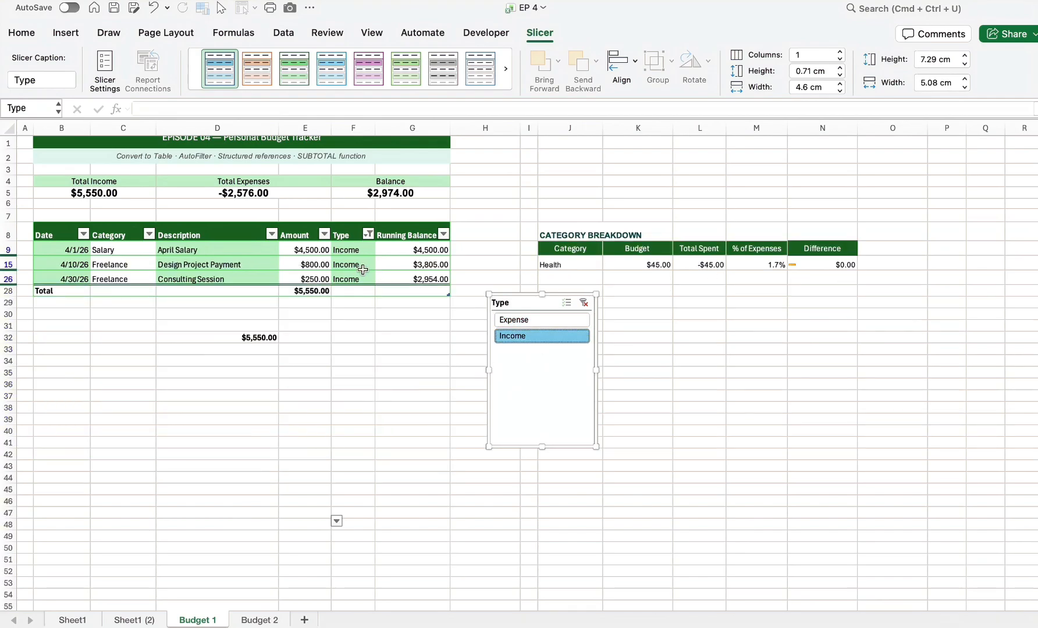
pyautogui.click(584, 302)
pyautogui.press('Delete')
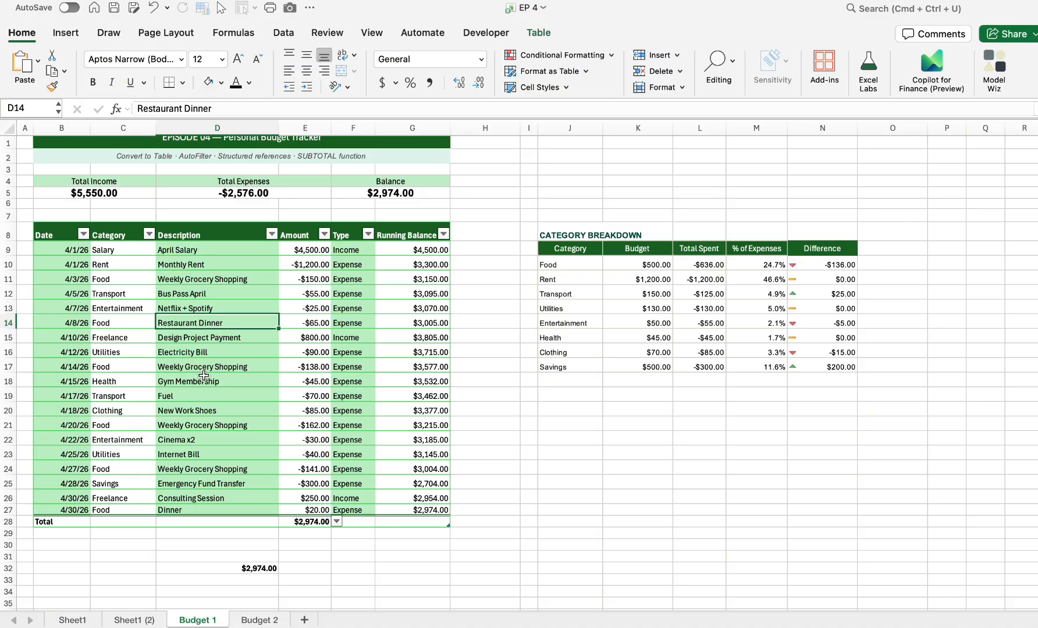
# Insert slicers for the Budget table's Category and Type columns and place them side by side above the category breakdown.
pyautogui.click(539, 32)
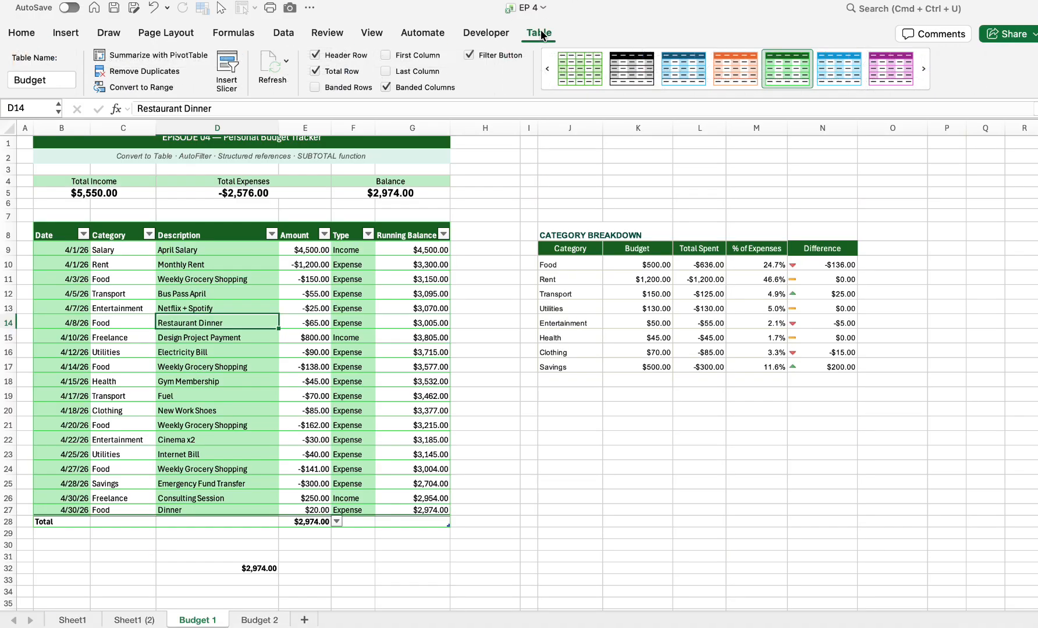
pyautogui.click(227, 69)
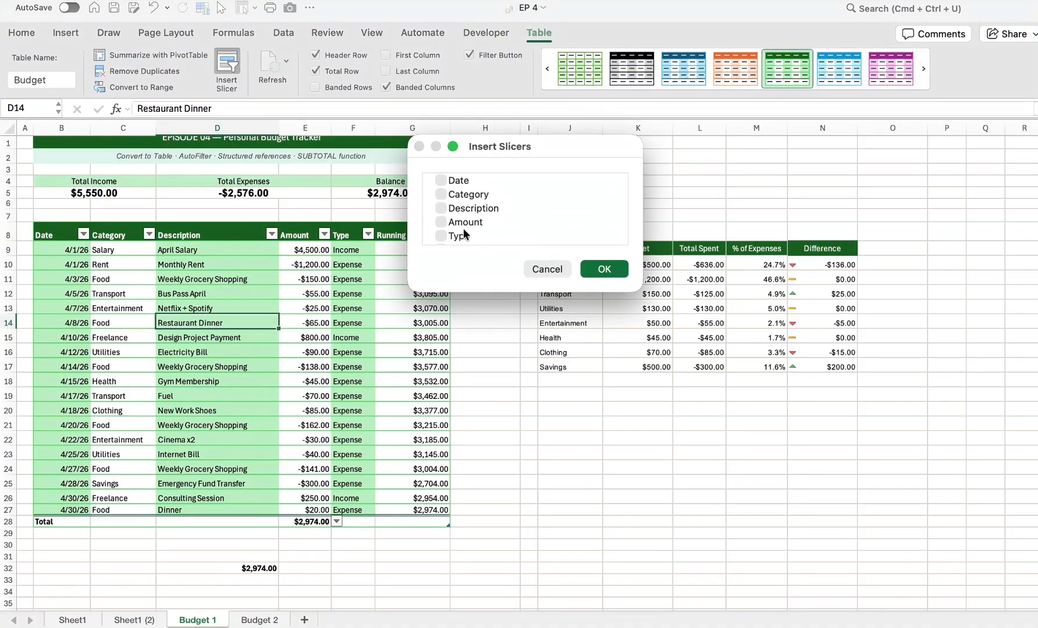
pyautogui.scroll(-2, 457, 231)
pyautogui.scroll(2, 450, 229)
pyautogui.click(599, 270)
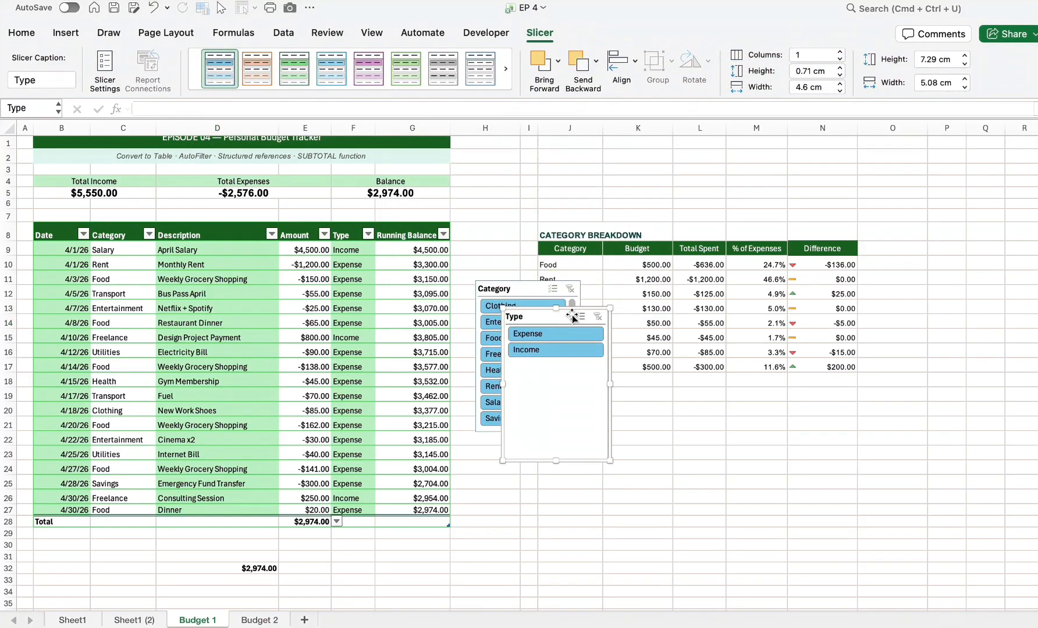
pyautogui.moveTo(573, 317); pyautogui.dragTo(690, 177)
pyautogui.moveTo(524, 288); pyautogui.dragTo(557, 167)
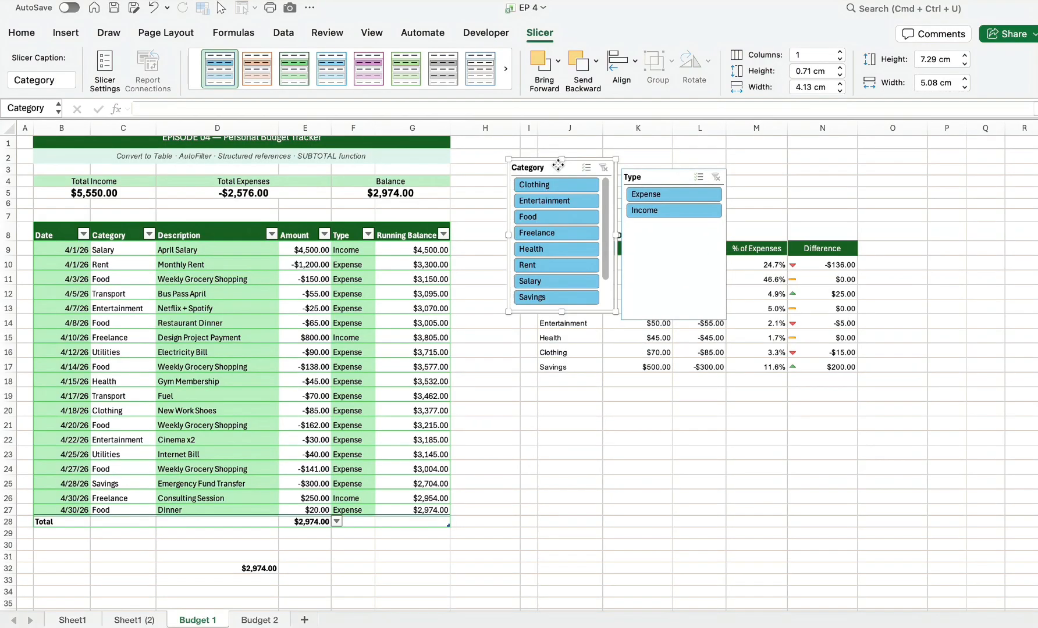
# Combine Income in the Type slicer with Rent, Salary and Freelance in turn in the Category slicer, and clear both filters.
pyautogui.click(683, 205)
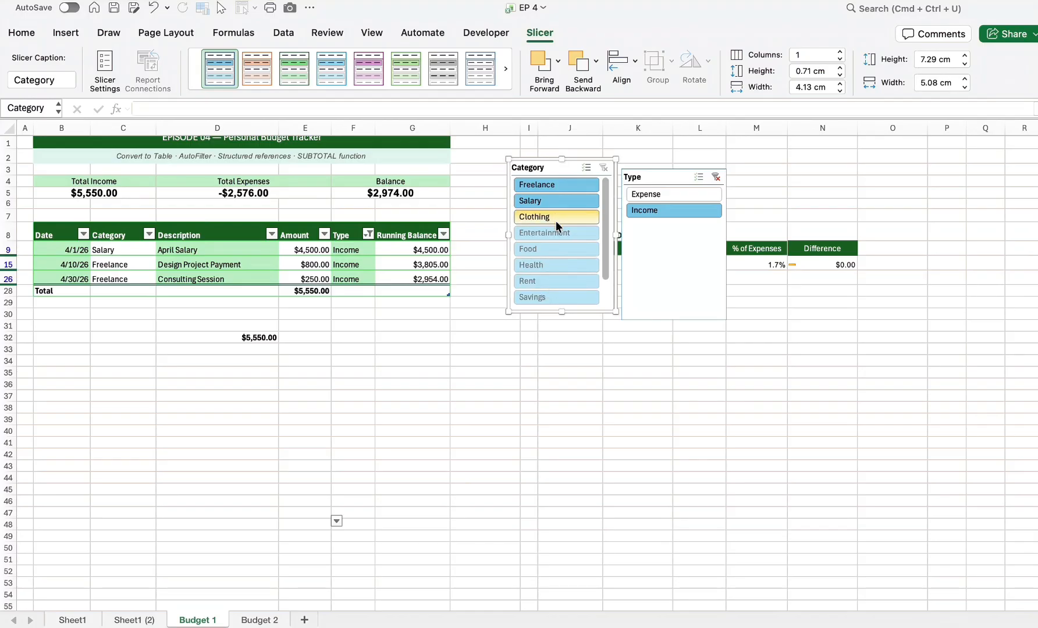
pyautogui.click(556, 281)
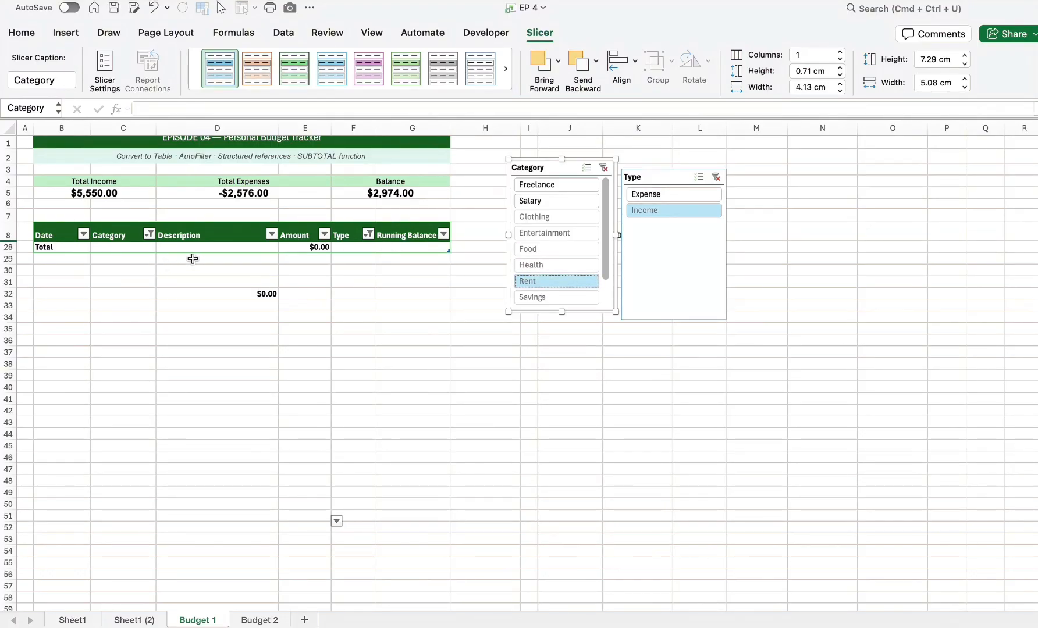
pyautogui.click(658, 213)
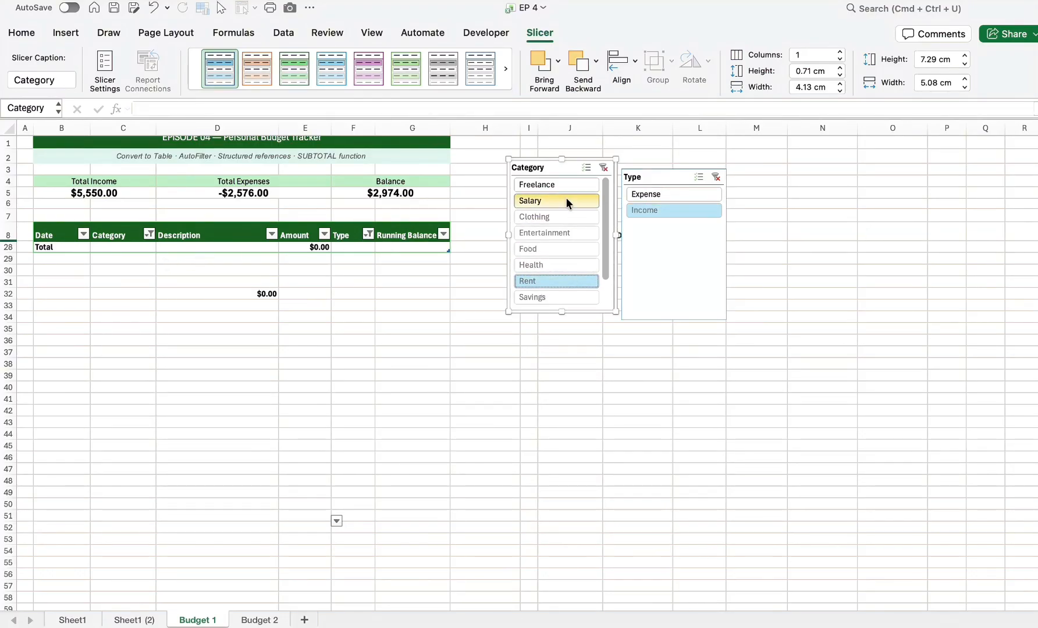
pyautogui.click(562, 199)
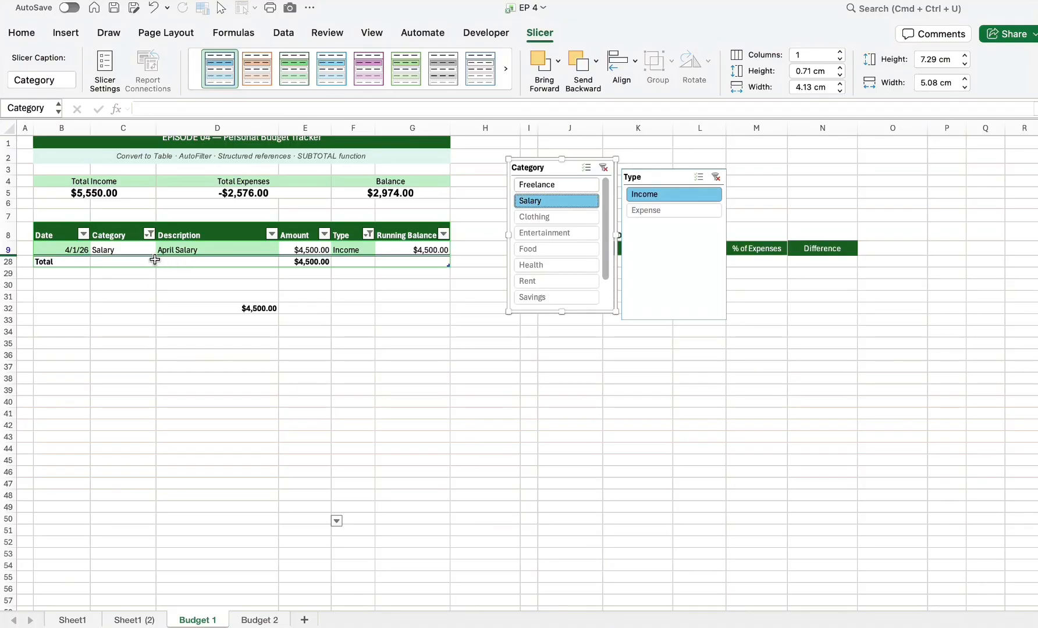
pyautogui.click(567, 183)
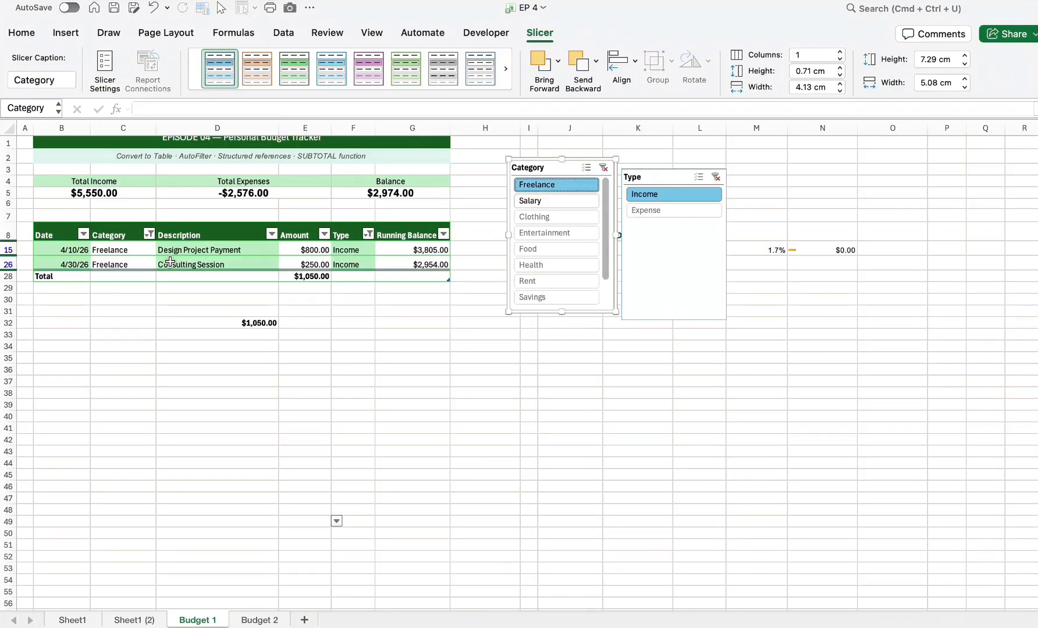
pyautogui.click(715, 176)
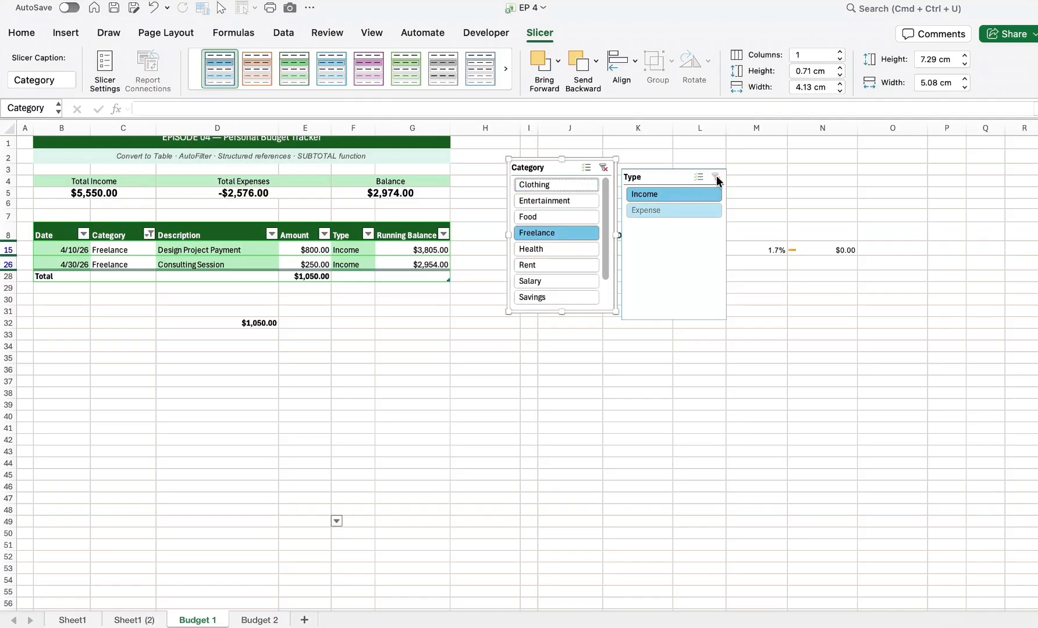
pyautogui.click(603, 168)
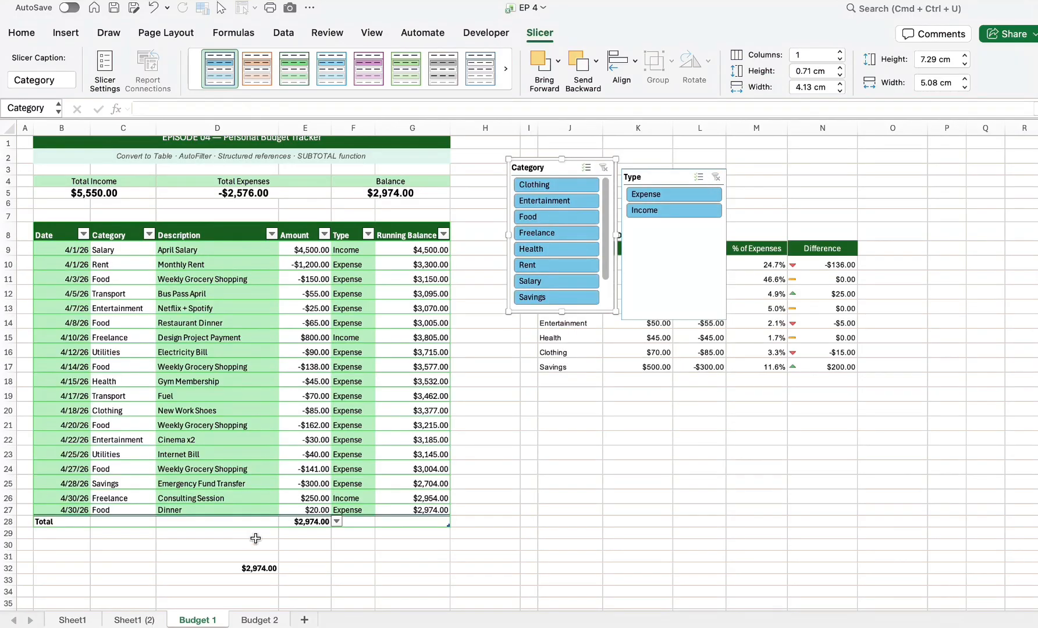
# Move the Category and Type slicers closer to the Budget table, keeping them next to each other.
pyautogui.moveTo(583, 160); pyautogui.dragTo(546, 161)
pyautogui.moveTo(675, 168); pyautogui.dragTo(643, 155)
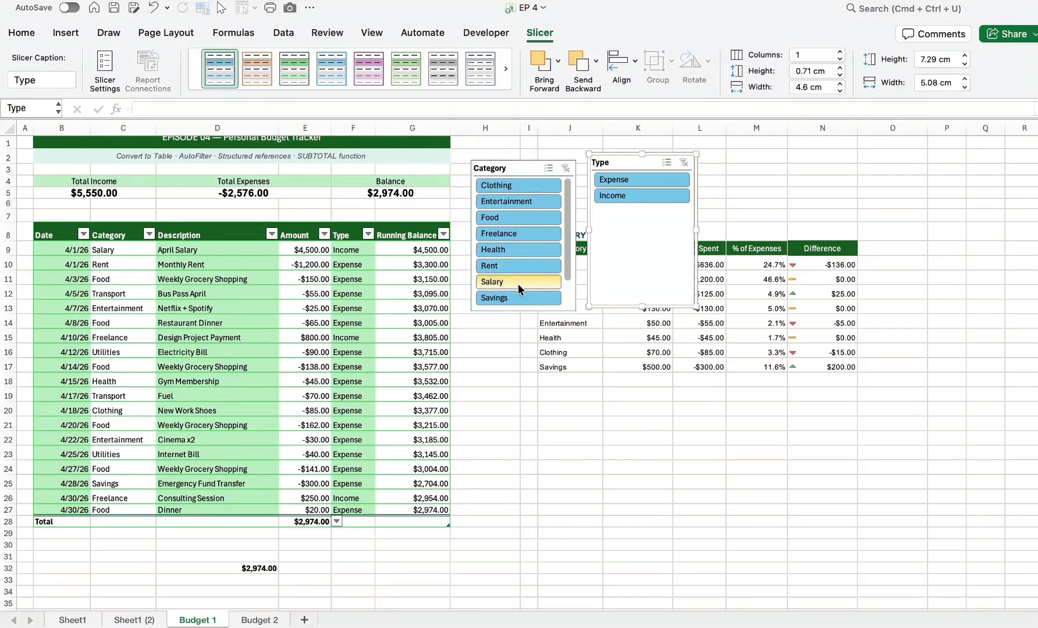
pyautogui.scroll(-3, 520, 204)
pyautogui.scroll(3, 522, 207)
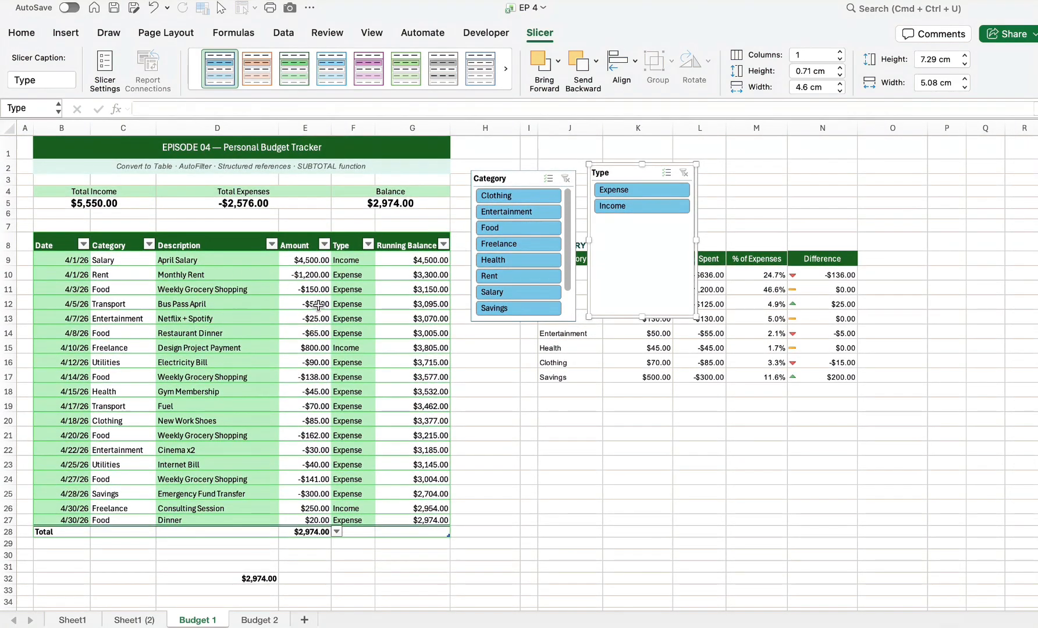
# Show only Rent and only Freelance with the Category slicer, and change the selection to Clothing, Entertainment and Food together.
pyautogui.click(508, 276)
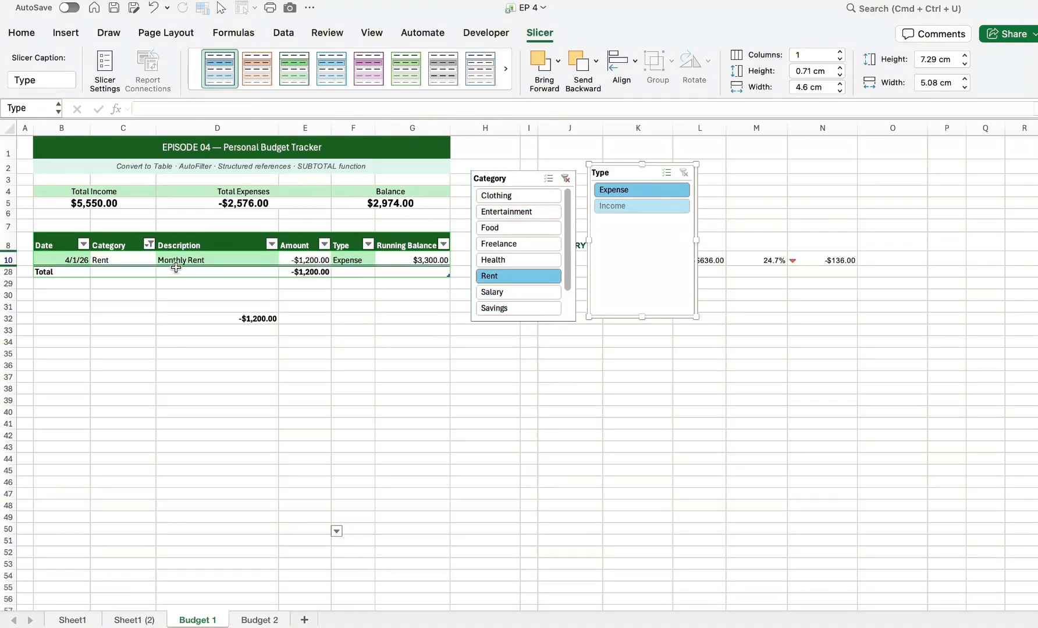
pyautogui.click(522, 244)
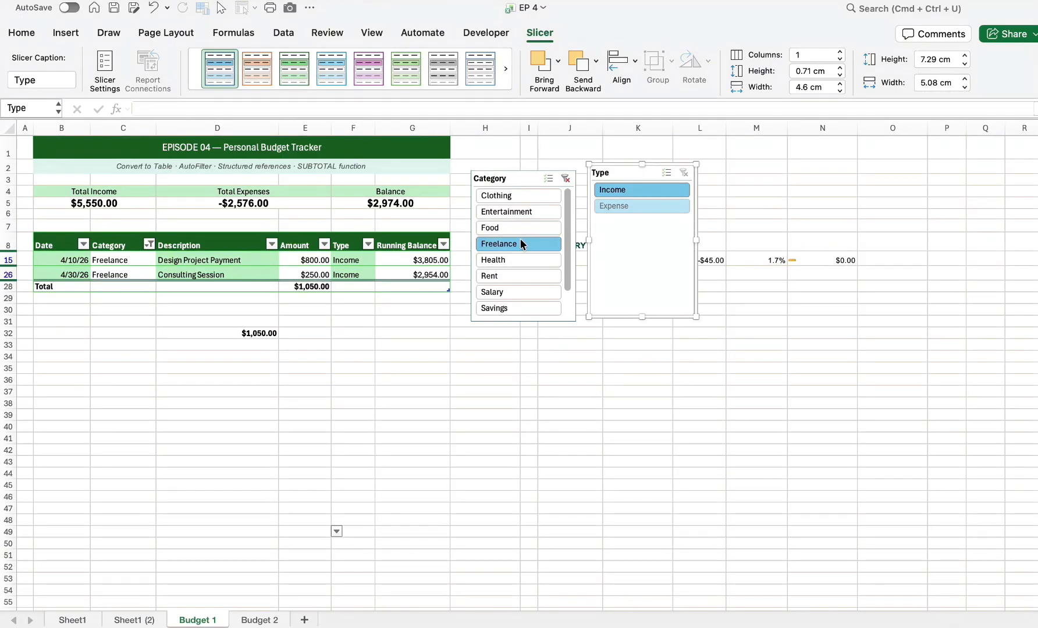
pyautogui.keyDown('super'); pyautogui.click(522, 232); pyautogui.keyUp('super')
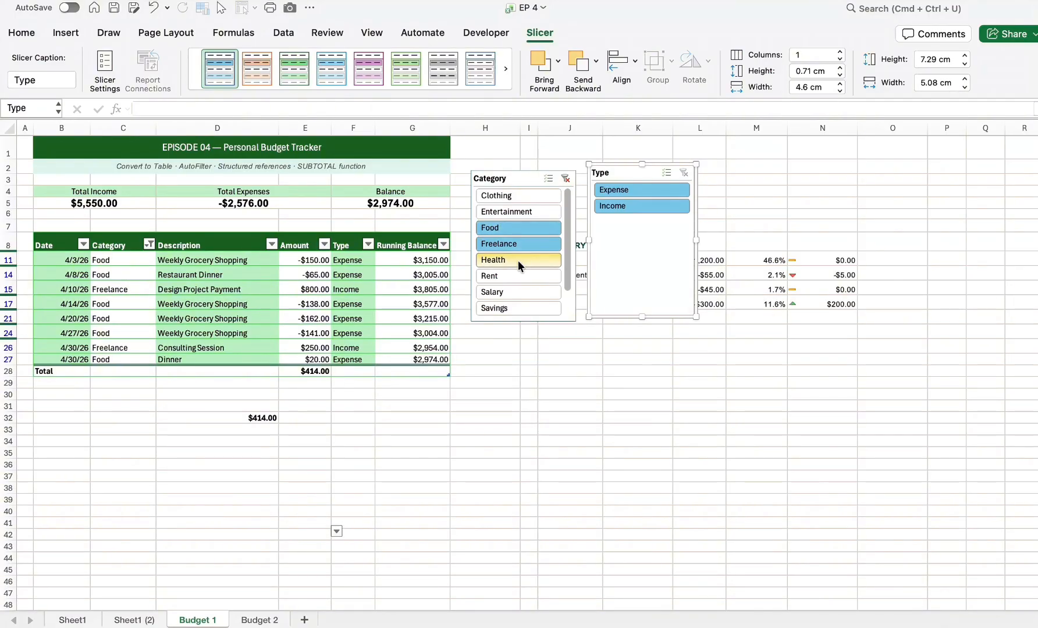
pyautogui.keyDown('super'); pyautogui.click(518, 214); pyautogui.keyUp('super')
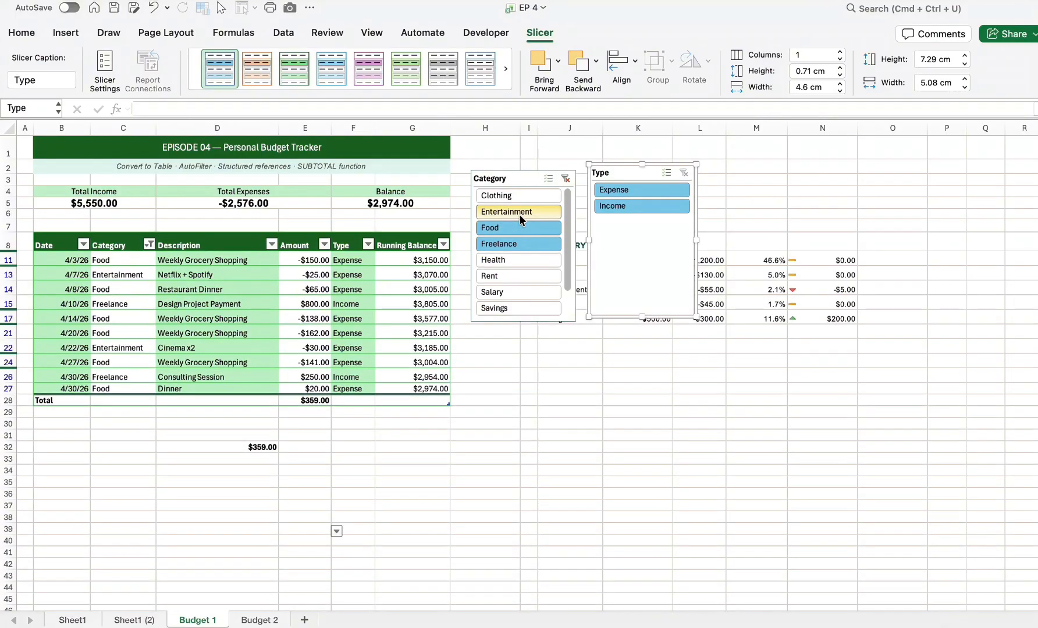
pyautogui.keyDown('super'); pyautogui.click(518, 244); pyautogui.keyUp('super')
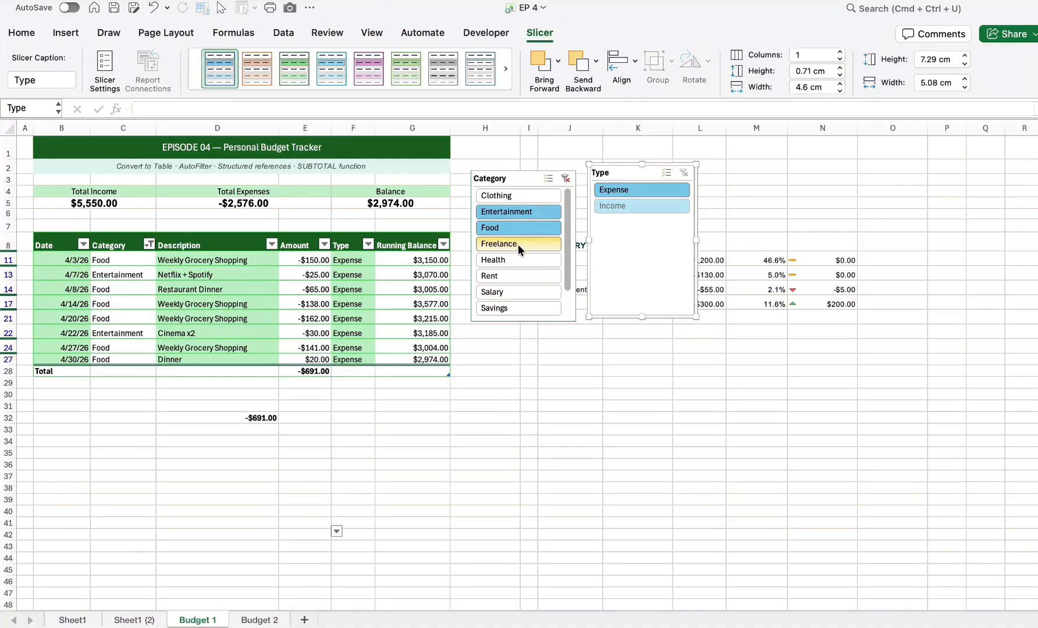
pyautogui.keyDown('super'); pyautogui.click(532, 194); pyautogui.keyUp('super')
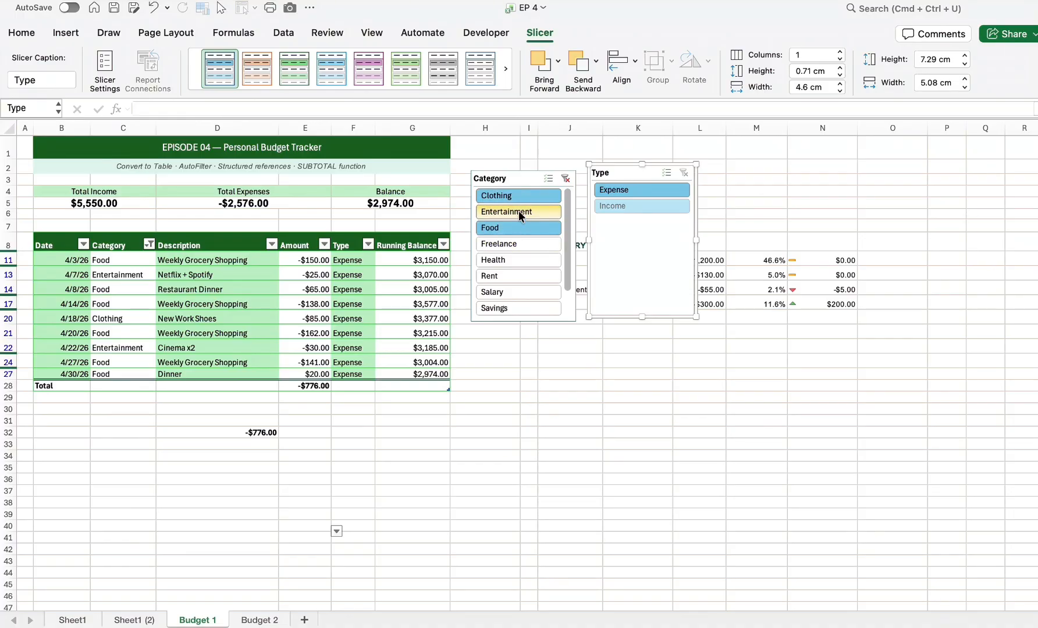
# Remove Entertainment from the Category slicer's selection, switch it to Health only and clear the filter.
pyautogui.keyDown('super'); pyautogui.click(520, 215); pyautogui.keyUp('super')
pyautogui.click(516, 260)
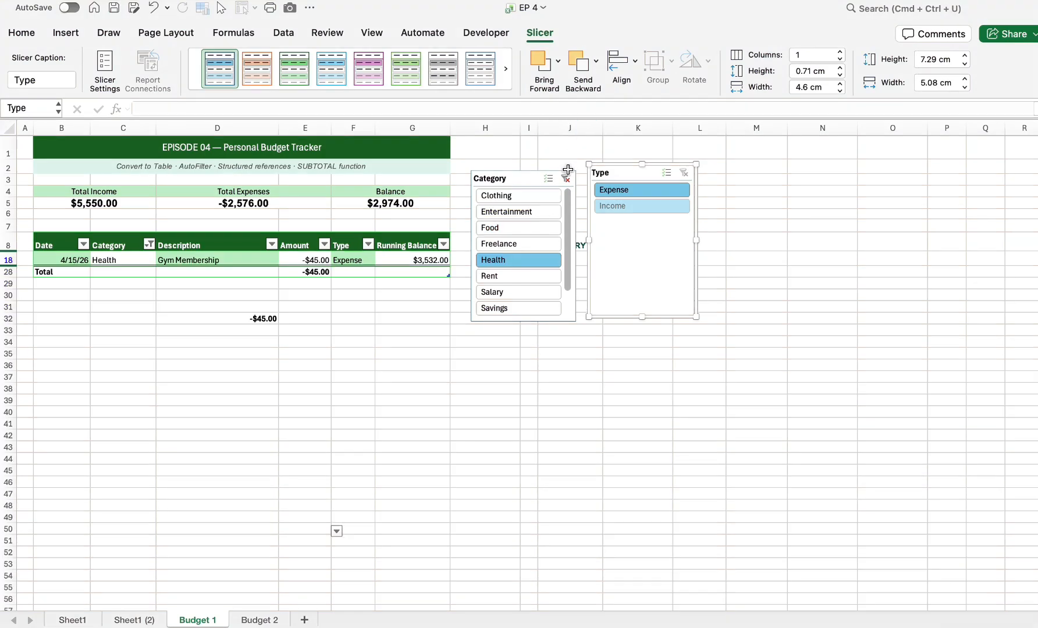
pyautogui.click(565, 180)
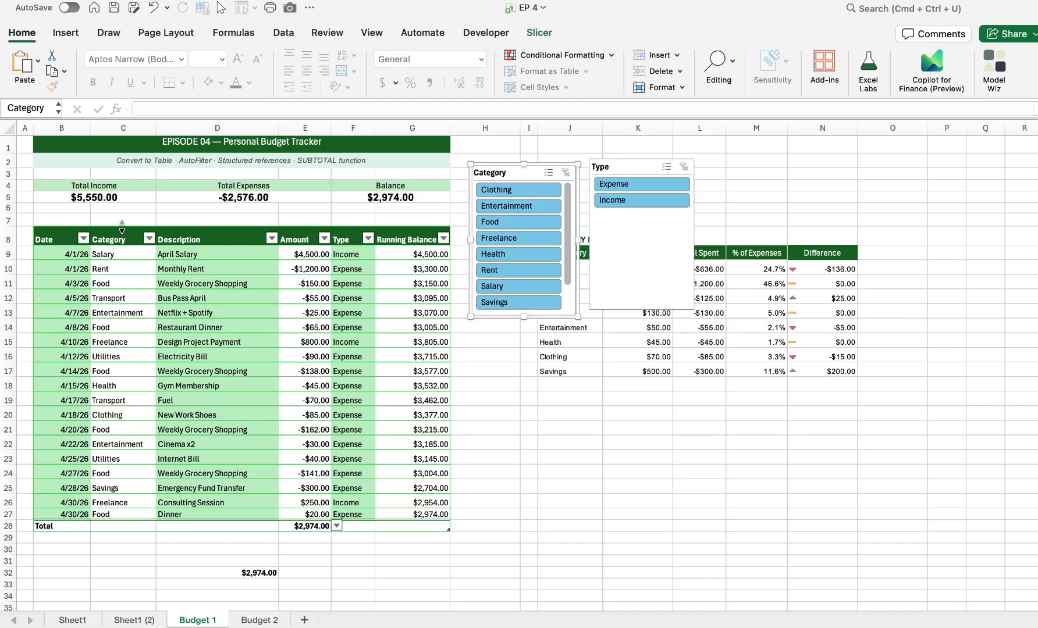
# Insert a clustered column chart of the table's Category and Amount columns, enlarge it and move it below the slicers.
pyautogui.click(122, 227)
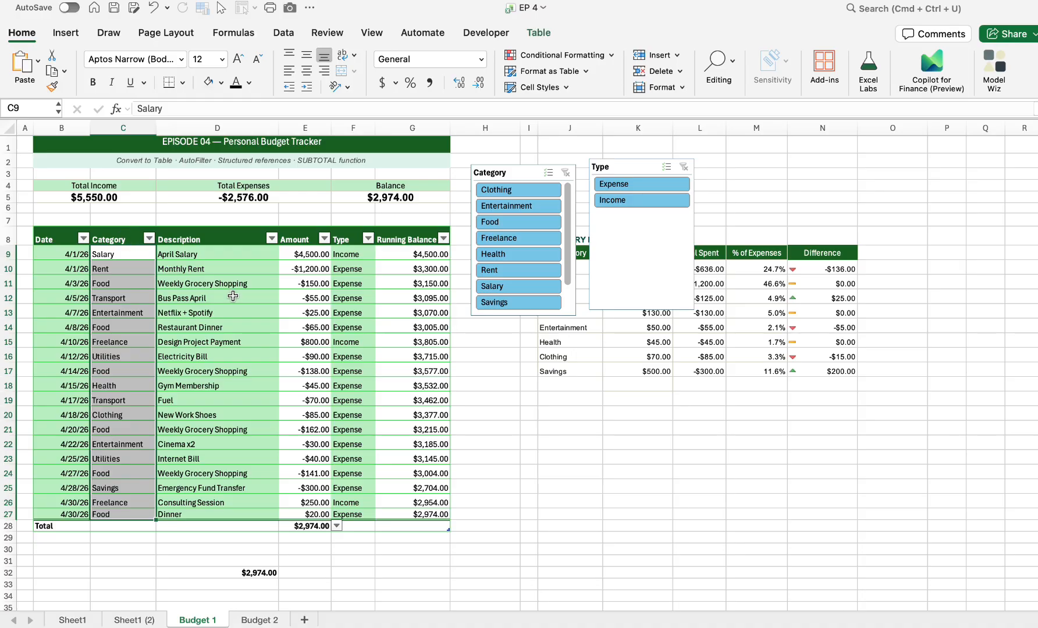
pyautogui.click(309, 231)
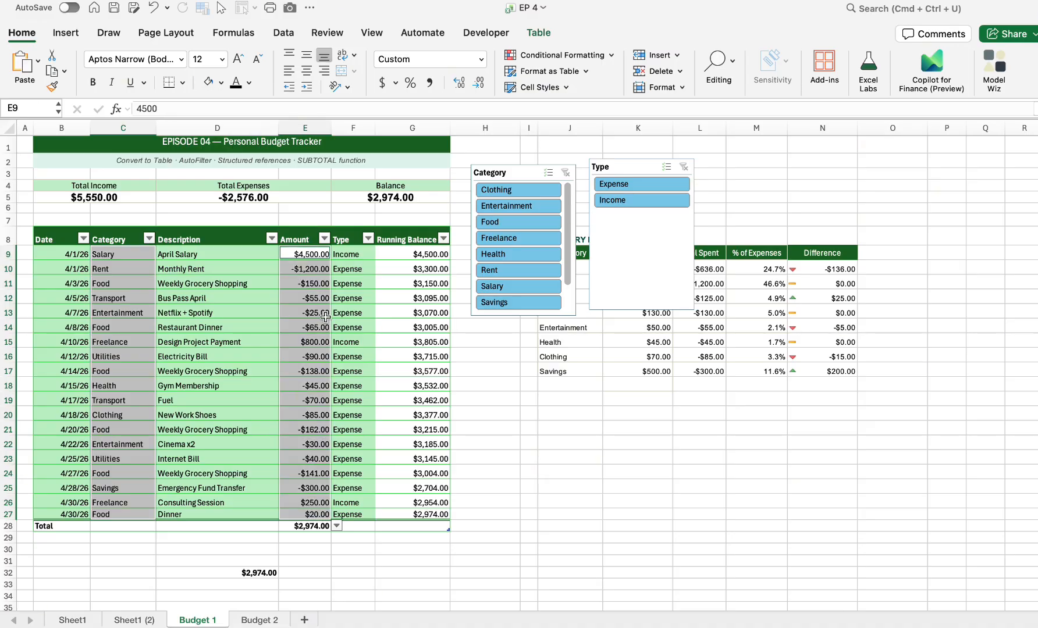
pyautogui.click(58, 35)
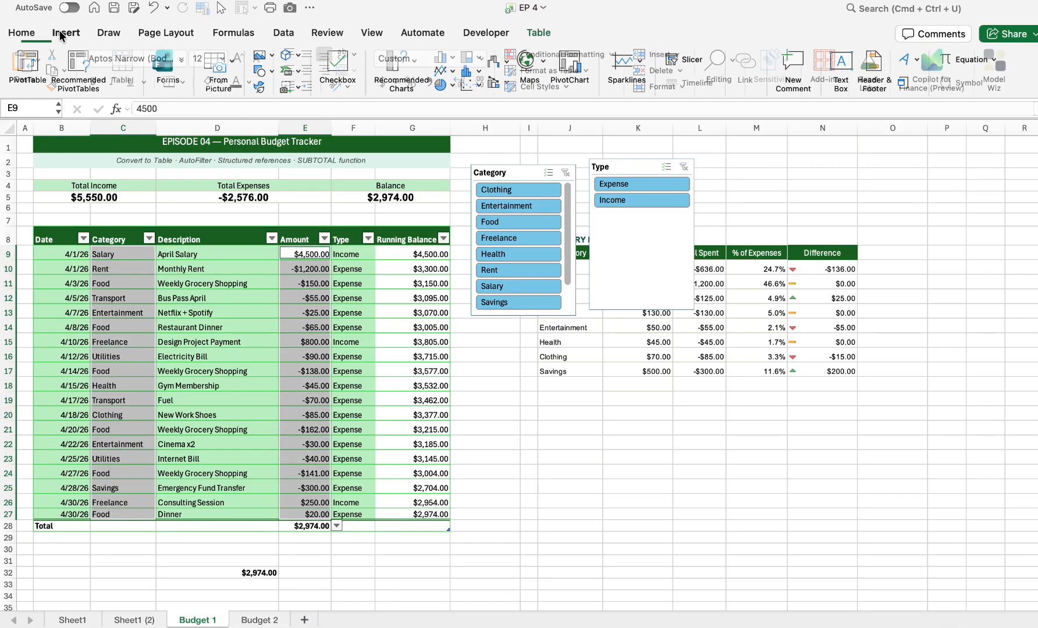
pyautogui.click(411, 64)
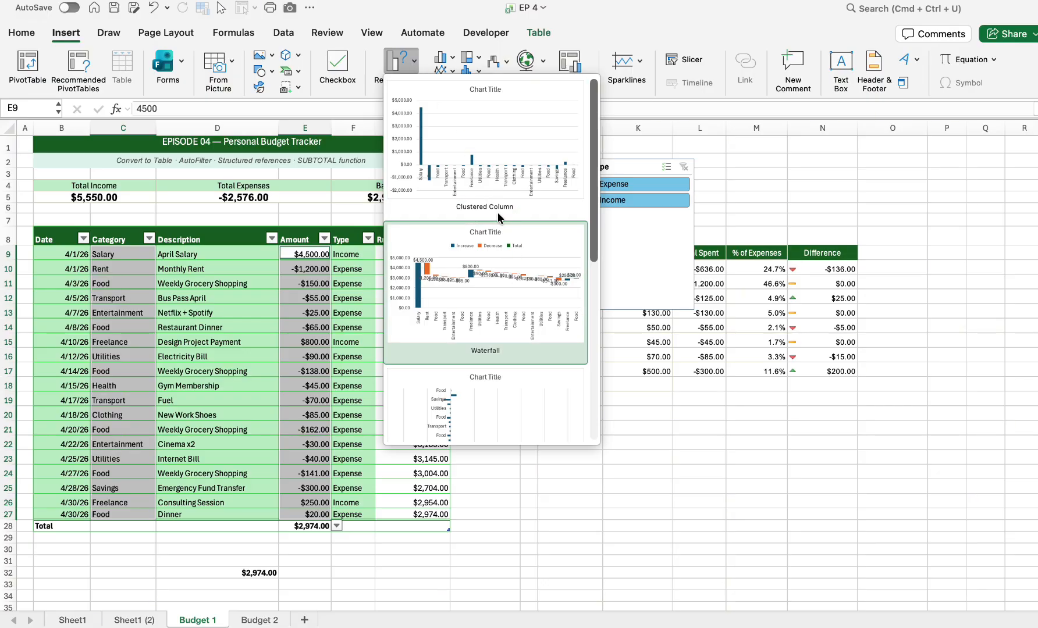
pyautogui.click(504, 143)
pyautogui.moveTo(669, 476); pyautogui.dragTo(901, 583)
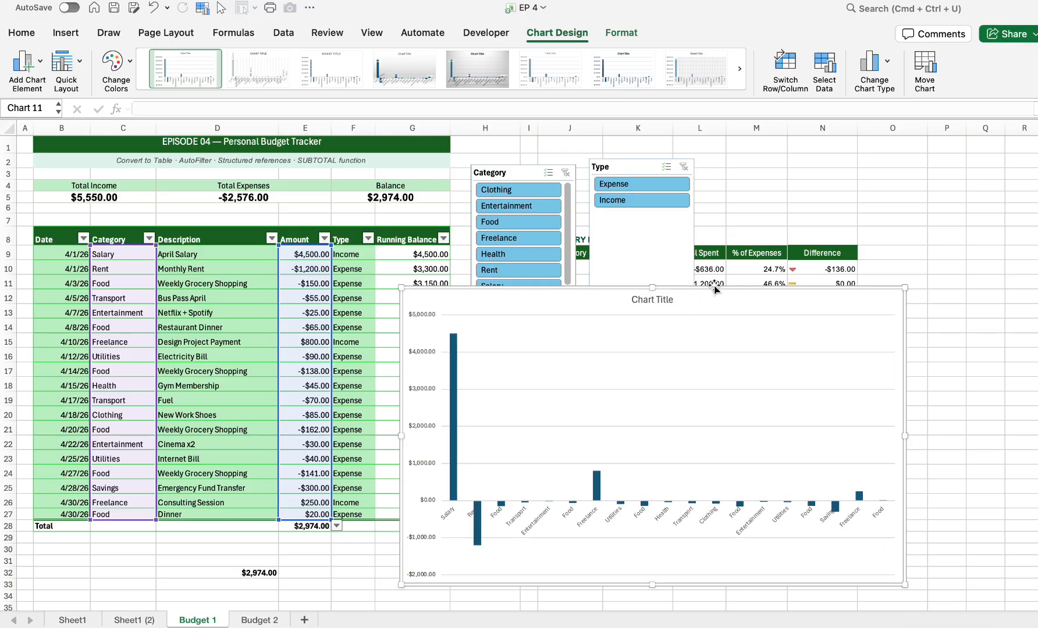
pyautogui.moveTo(713, 285); pyautogui.dragTo(616, 310)
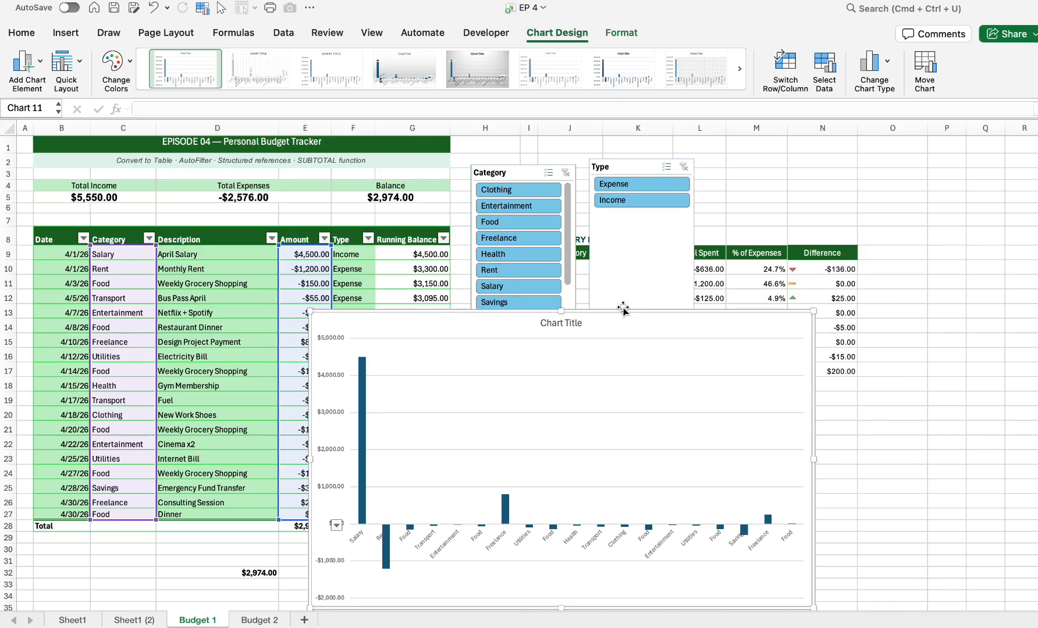
# Test the chart with the slicers by showing Income and Expense in turn, and limit Category to Clothing, Entertainment and Food.
pyautogui.click(642, 200)
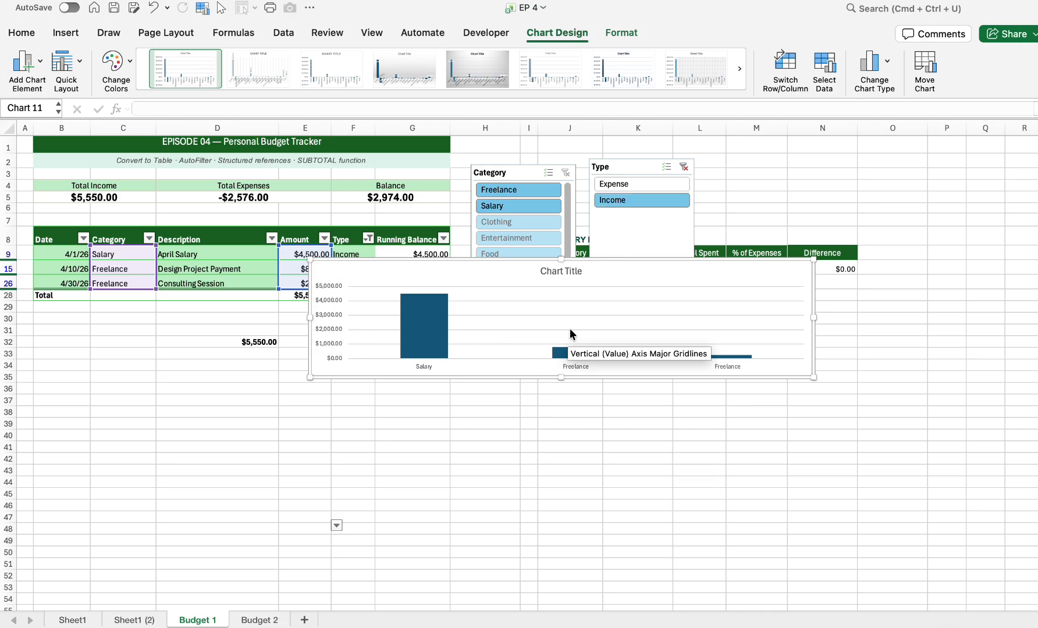
pyautogui.click(645, 183)
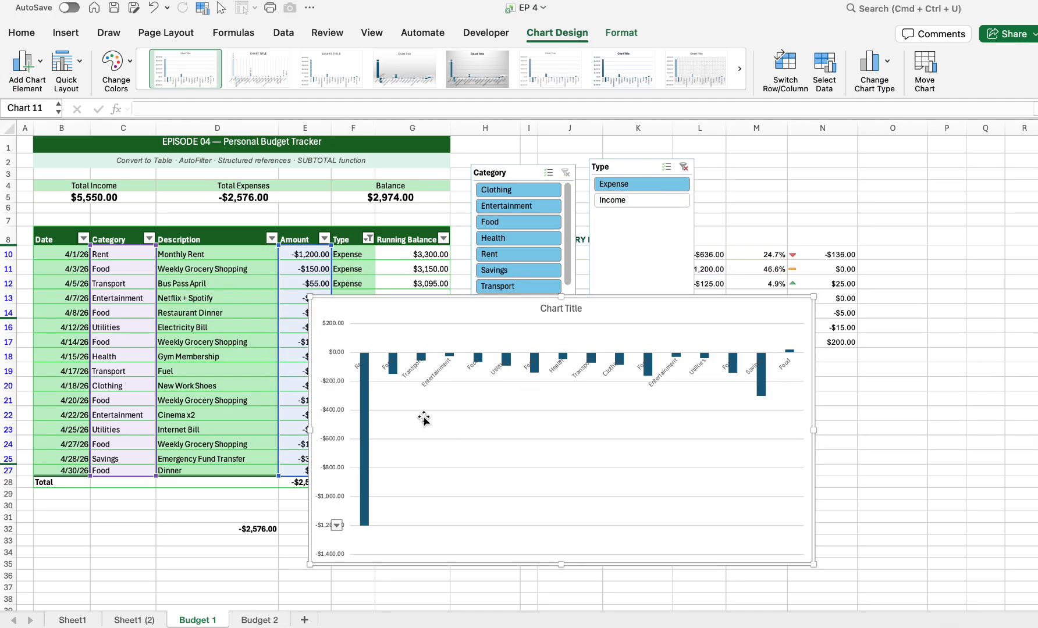
pyautogui.click(503, 221)
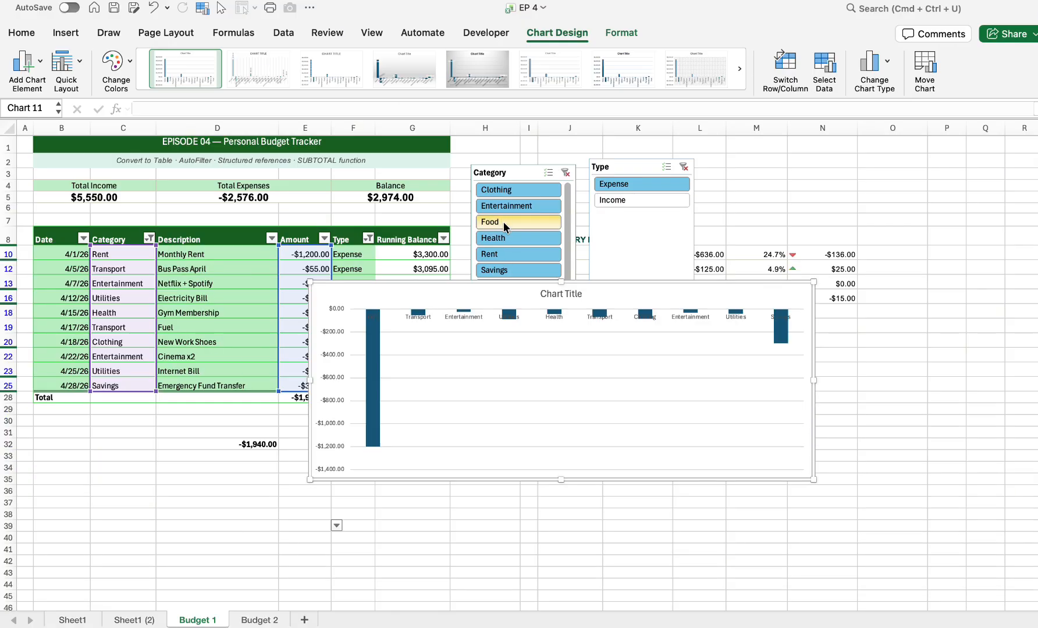
pyautogui.click(510, 209)
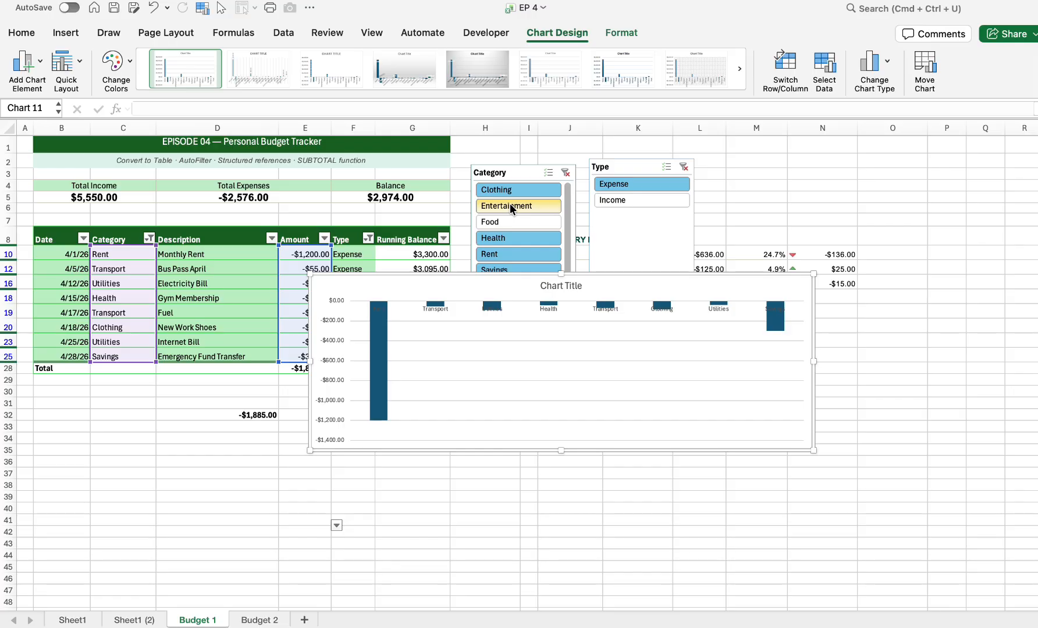
pyautogui.click(517, 191)
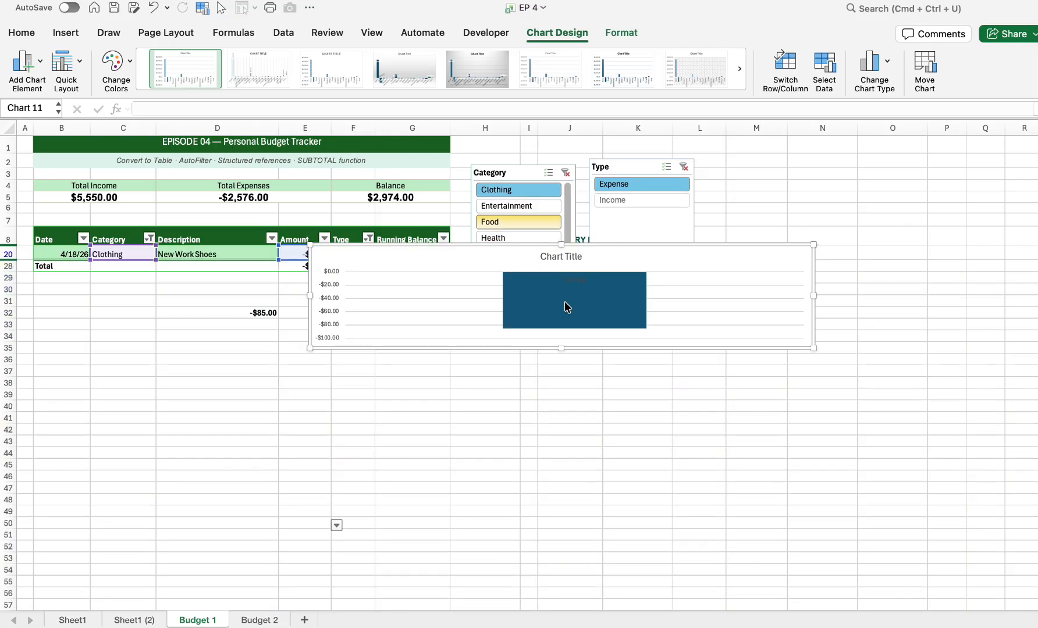
pyautogui.keyDown('super'); pyautogui.click(531, 205); pyautogui.keyUp('super')
pyautogui.keyDown('super'); pyautogui.click(531, 219); pyautogui.keyUp('super')
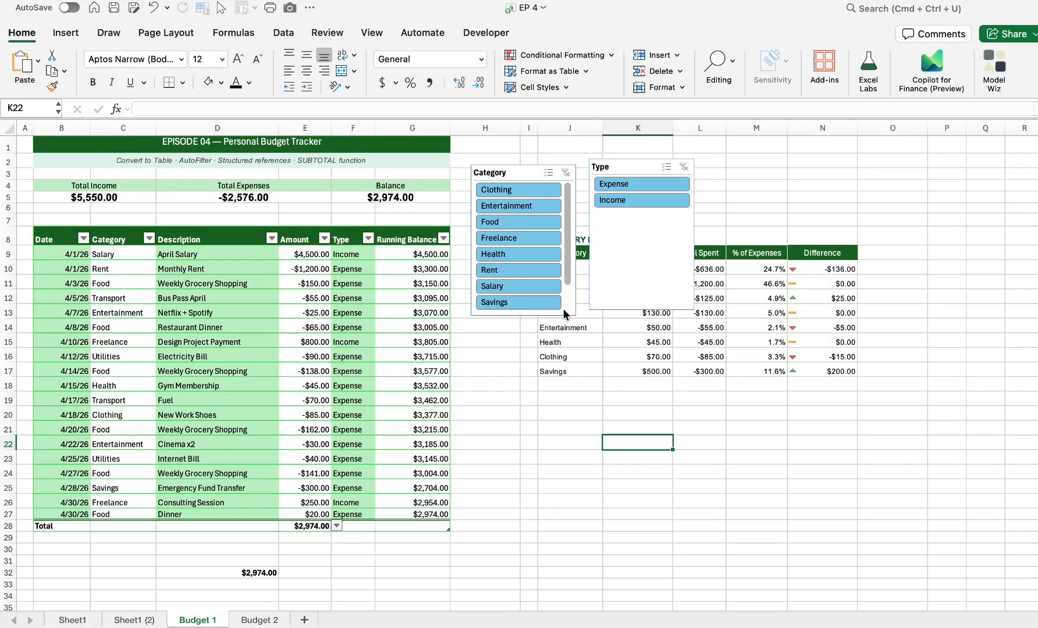
# Apply the green slicer style, third in the style gallery, to both the Category and Type slicers.
pyautogui.click(527, 175)
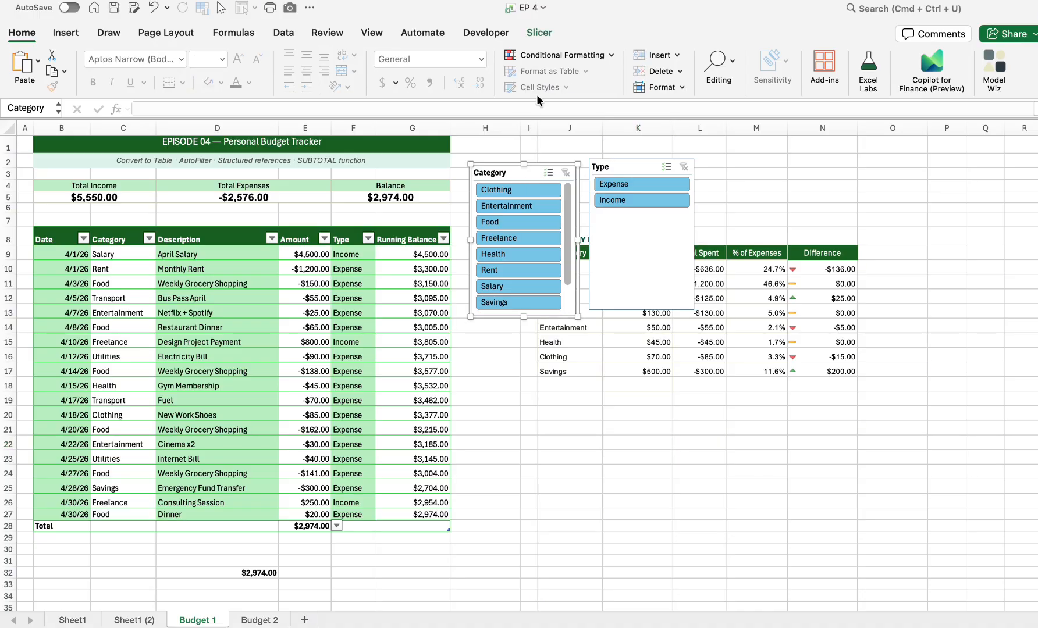
pyautogui.click(539, 33)
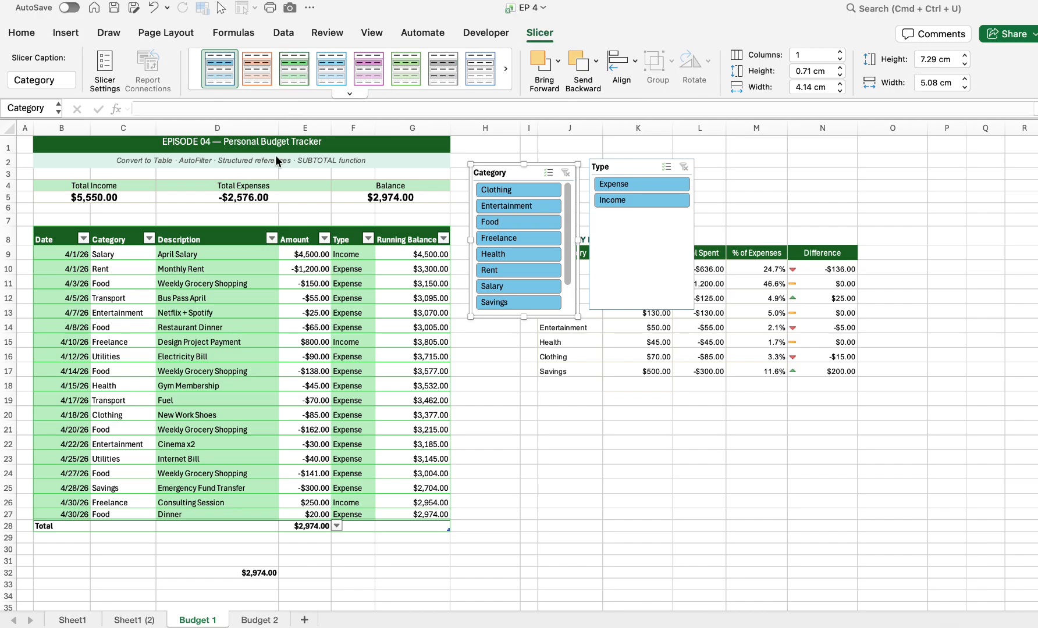
pyautogui.click(290, 74)
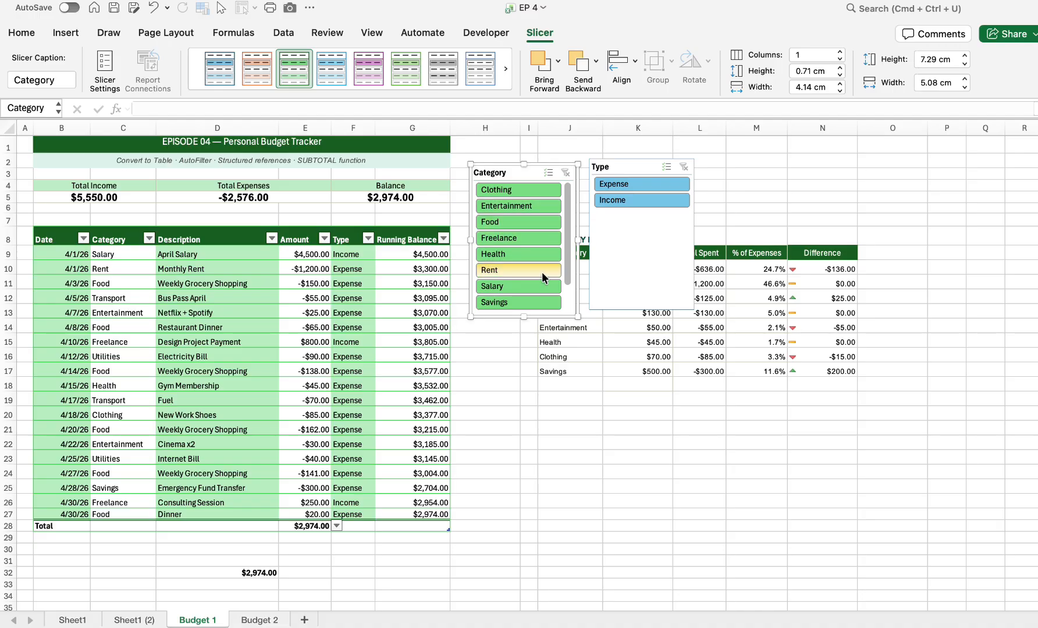
pyautogui.click(651, 167)
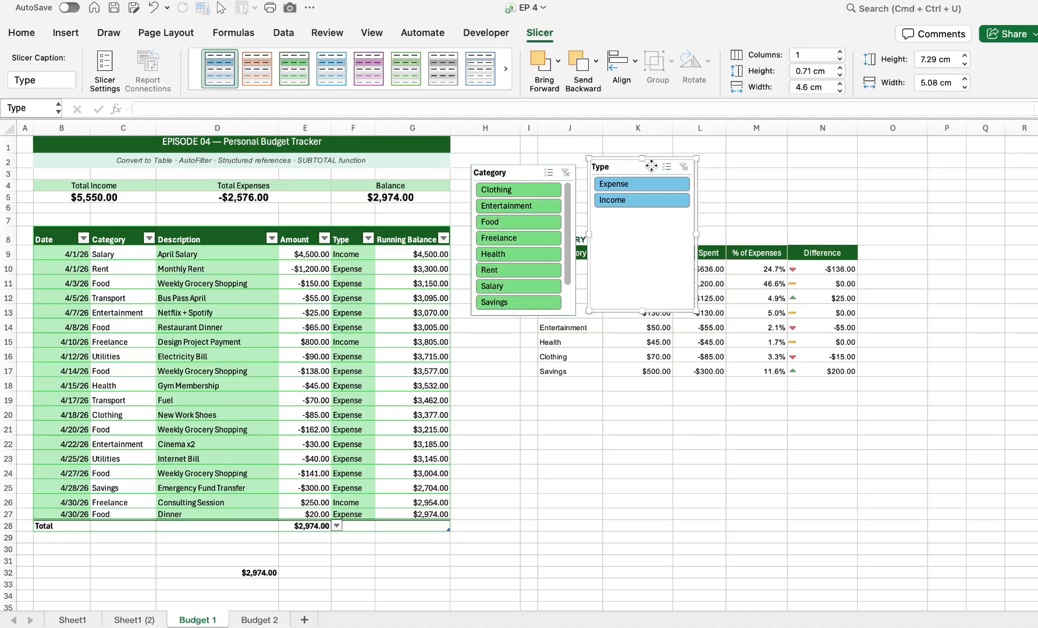
pyautogui.click(293, 66)
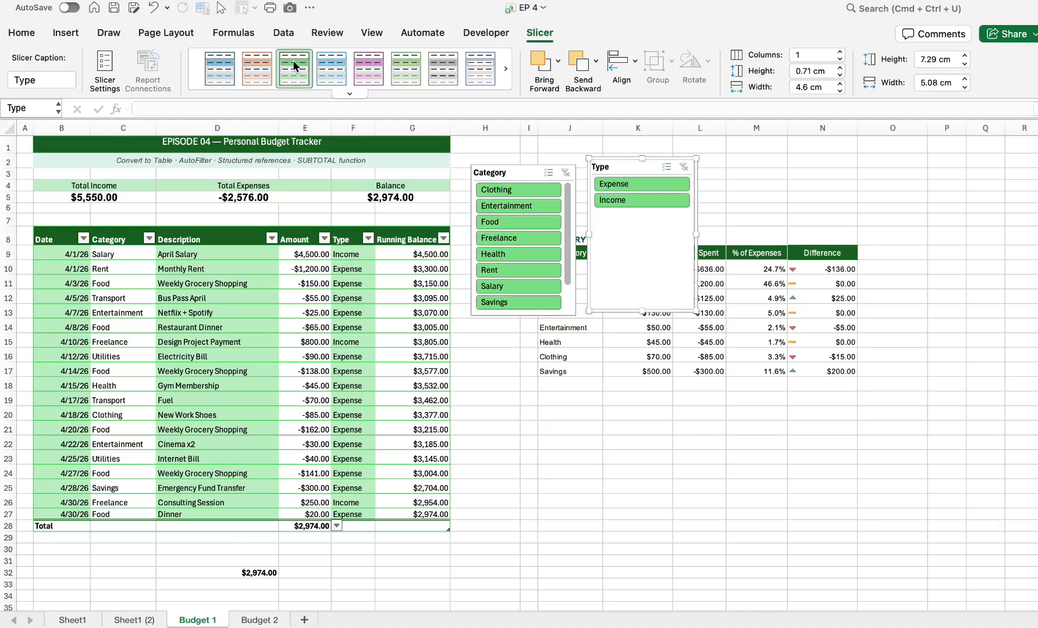
# Shorten the Type slicer to about 2.58 cm, nudge the Category slicer up and shorten it to about 2.75 cm.
pyautogui.moveTo(641, 315); pyautogui.dragTo(641, 214)
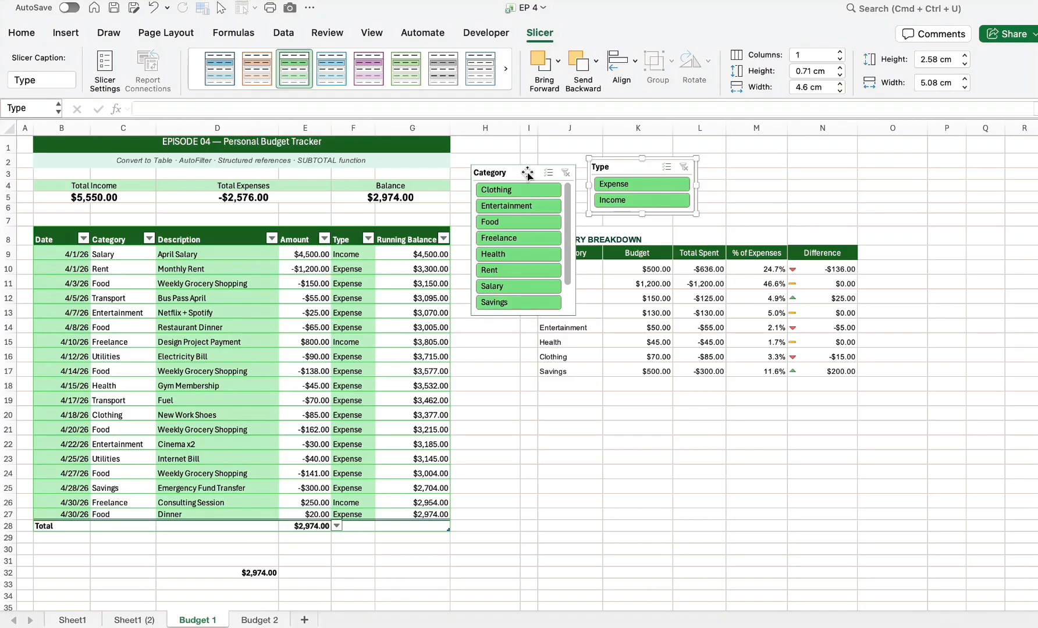
pyautogui.moveTo(527, 173)
pyautogui.mouseDown()
pyautogui.moveTo(524, 145)
pyautogui.moveTo(525, 163)
pyautogui.mouseUp()
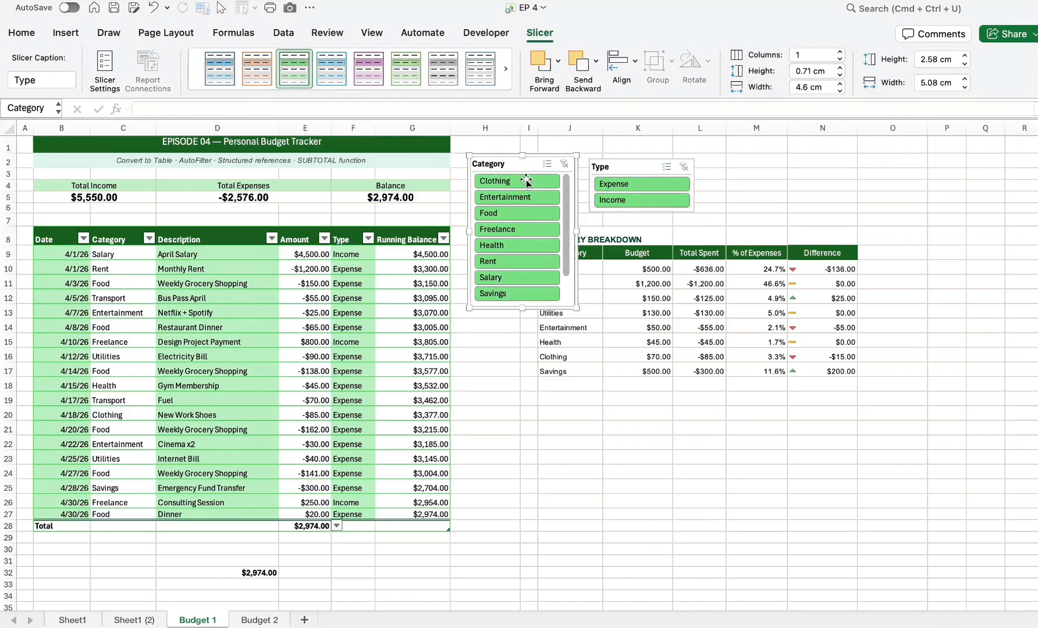
pyautogui.moveTo(524, 309); pyautogui.dragTo(525, 214)
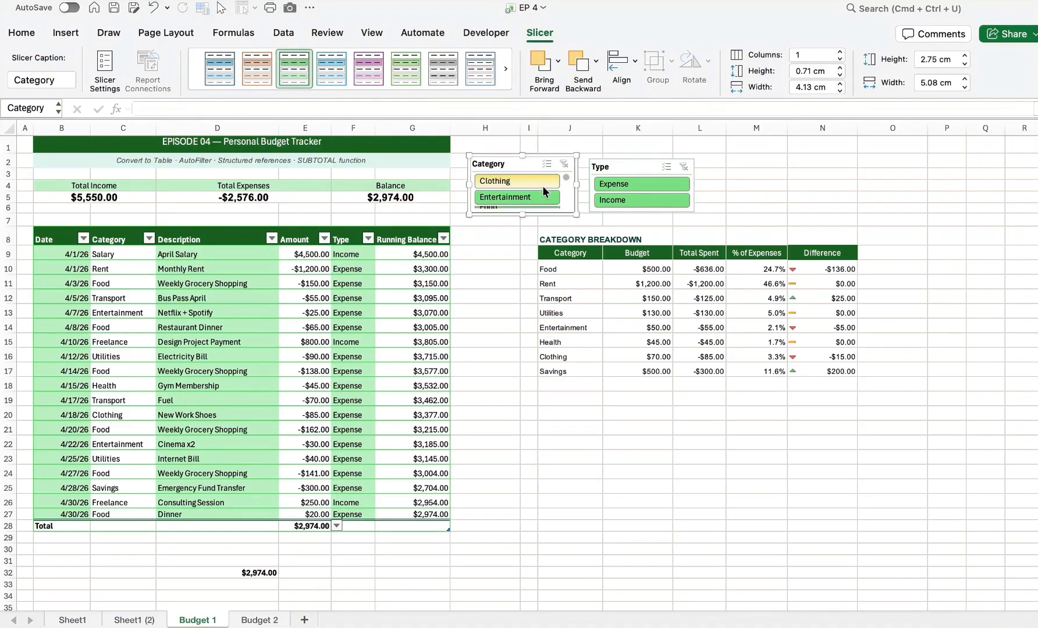
# Filter the table to Clothing with the shortened Category slicer, clear the filter and scroll the slicer's list to Food and Freelance.
pyautogui.scroll(-2, 542, 186)
pyautogui.scroll(2, 542, 186)
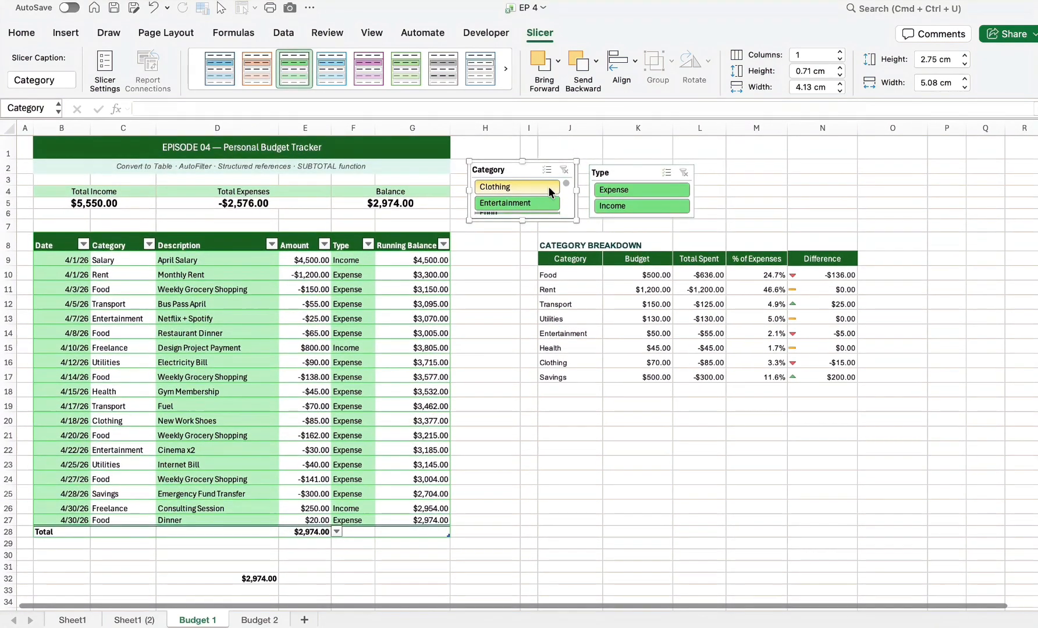
pyautogui.click(548, 187)
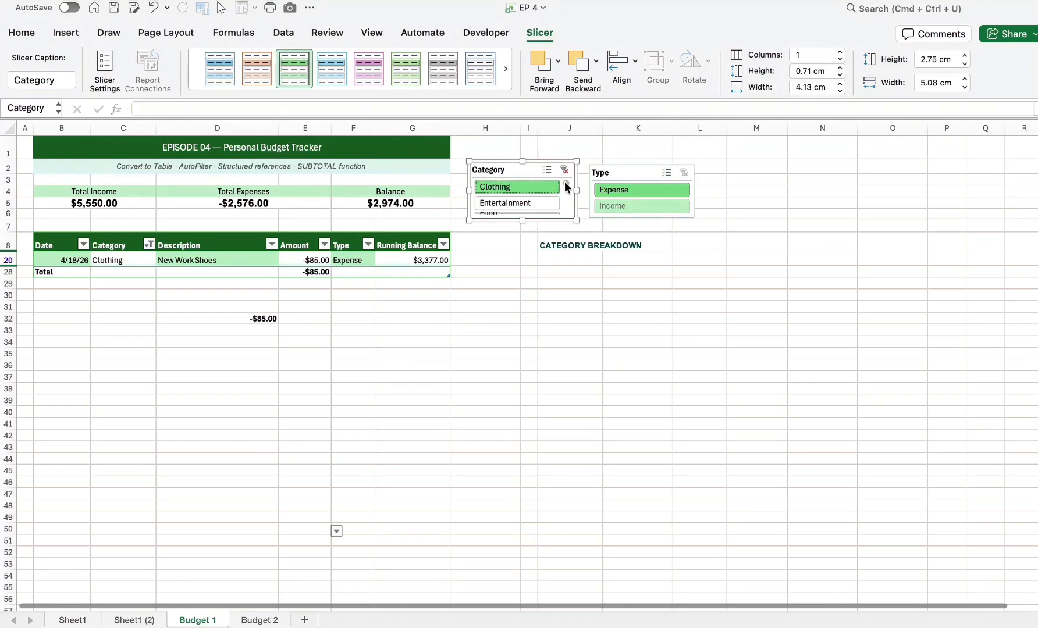
pyautogui.moveTo(564, 182)
pyautogui.mouseDown()
pyautogui.moveTo(568, 207)
pyautogui.moveTo(565, 180)
pyautogui.mouseUp()
pyautogui.click(564, 169)
pyautogui.scroll(-5, 564, 187)
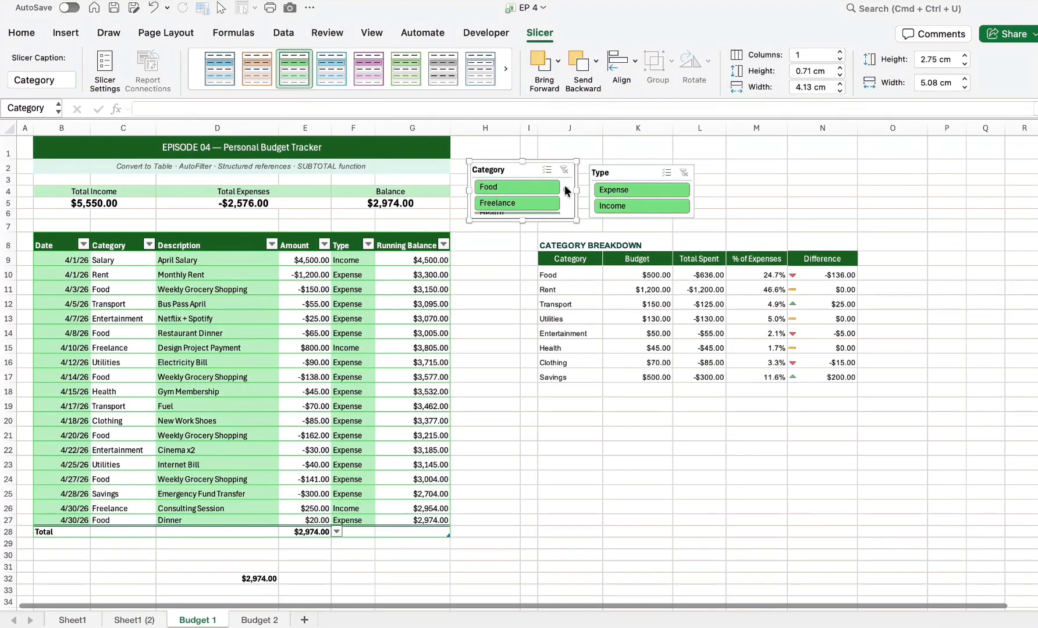